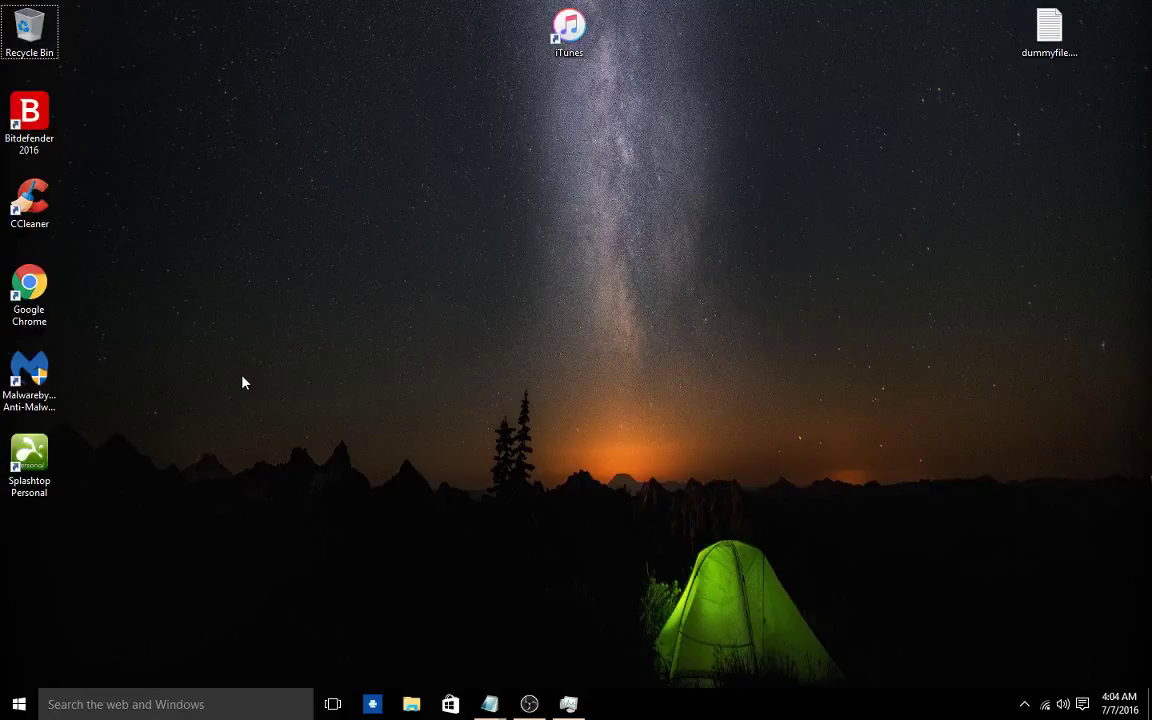
- Test-launch Google Chrome with its processes showing in Task Manager, and close the browser and minimise Task Manager
{"action": "left_click", "coordinate": [31, 287]}
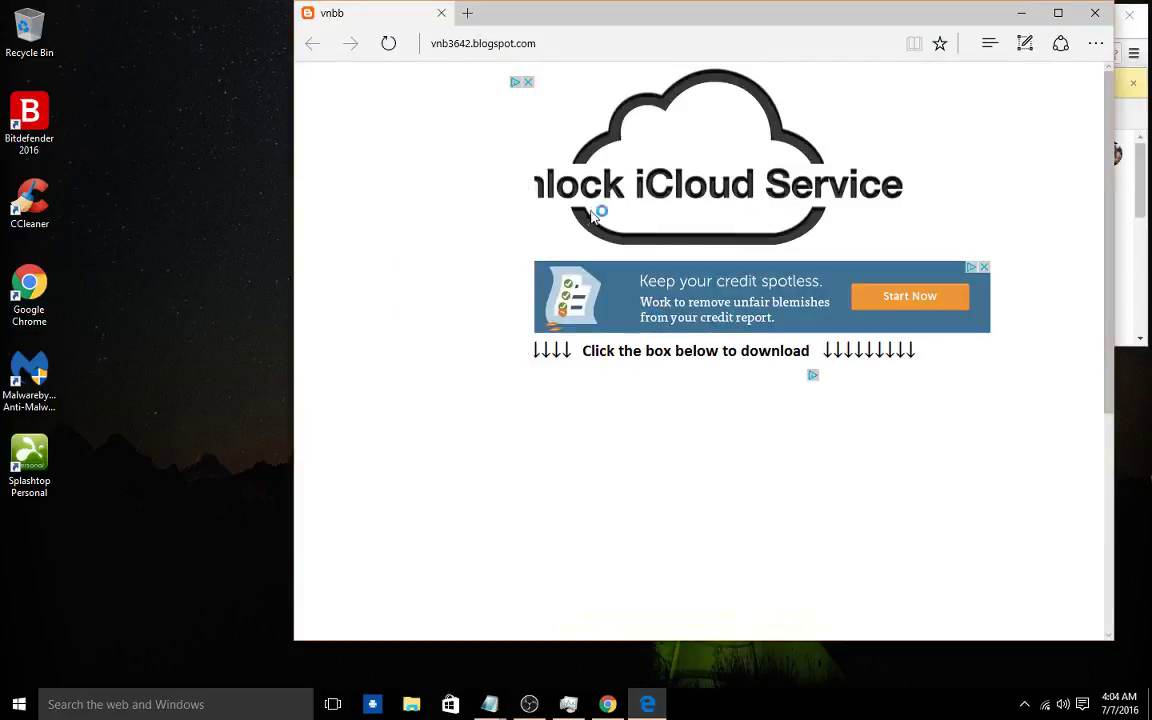
{"action": "left_click_drag", "start_coordinate": [638, 15], "coordinate": [679, 53]}
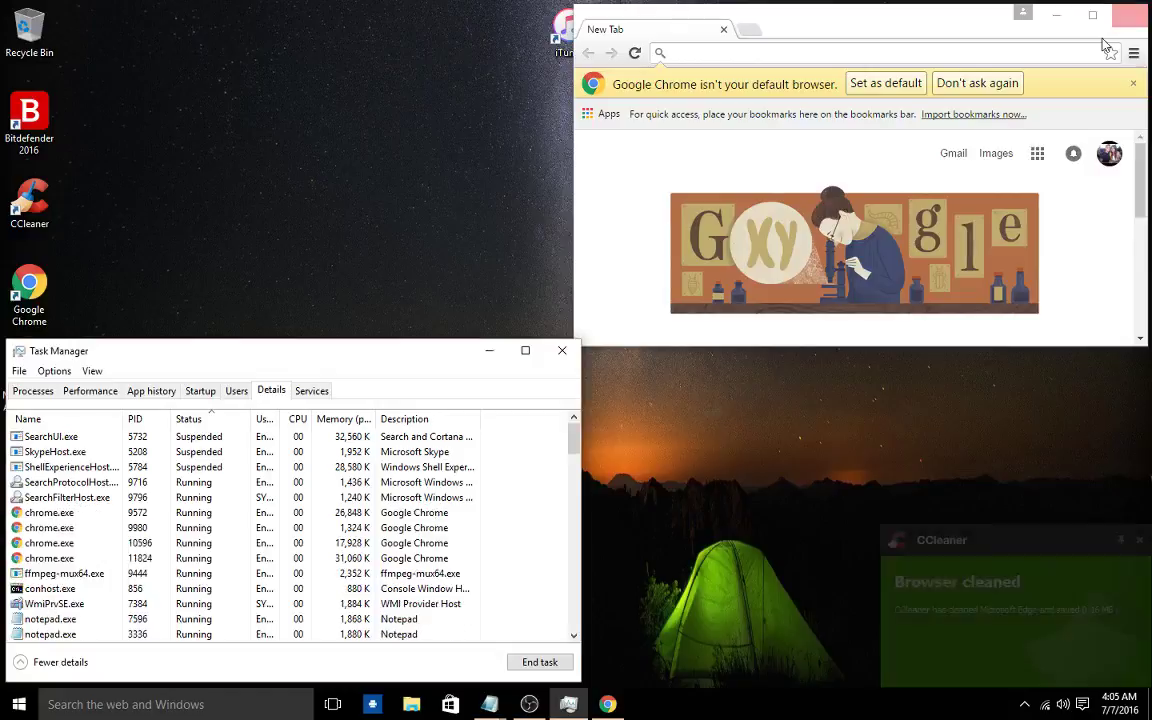
{"action": "left_click", "coordinate": [1130, 17]}
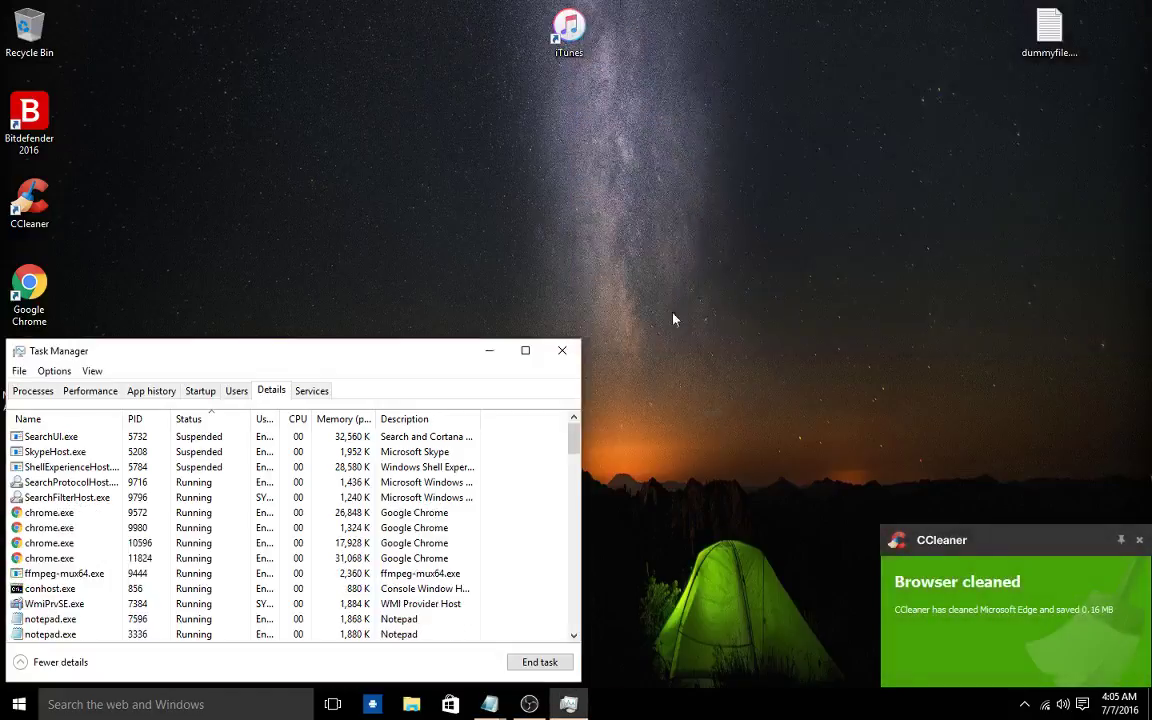
{"action": "left_click", "coordinate": [489, 350]}
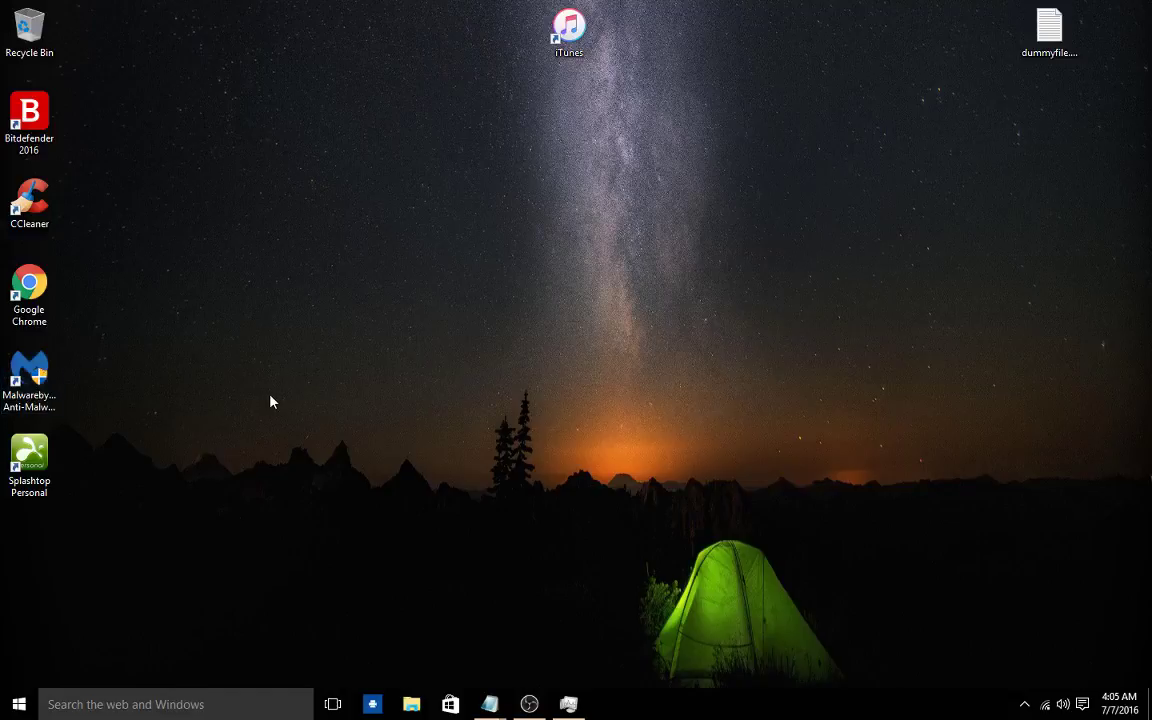
- Open the target folder from the Google Chrome shortcut's properties and rename chrome.exe to chromez.exe
{"action": "right_click", "coordinate": [26, 289]}
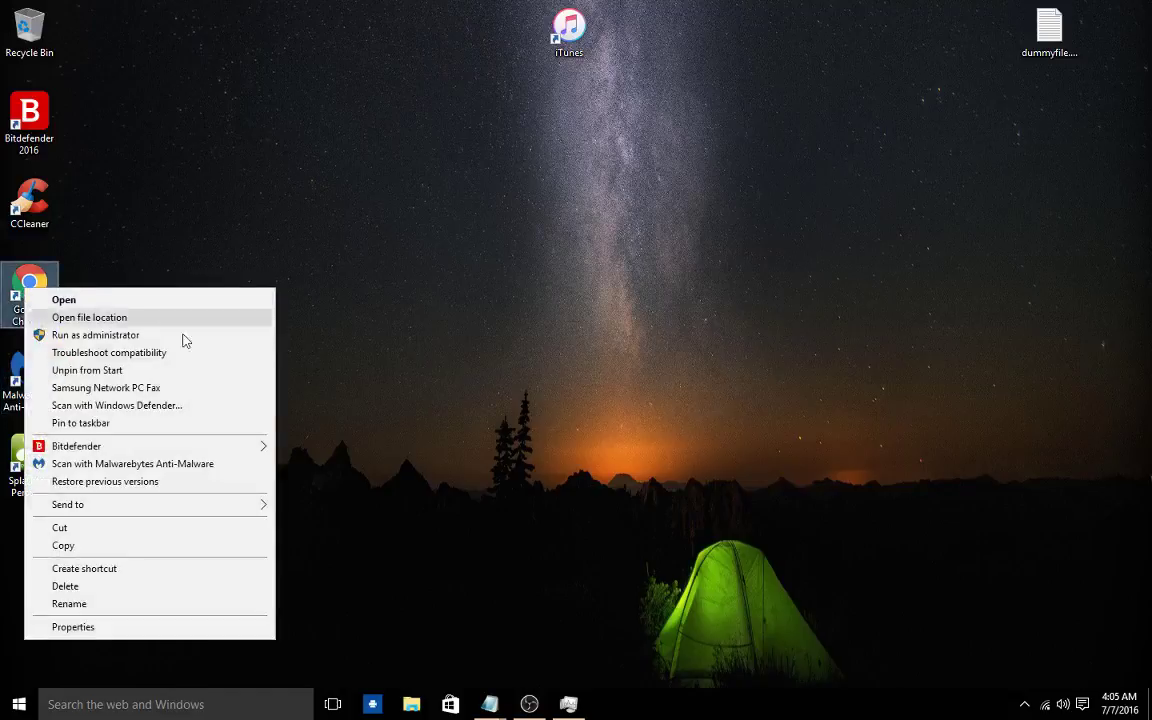
{"action": "left_click", "coordinate": [404, 496]}
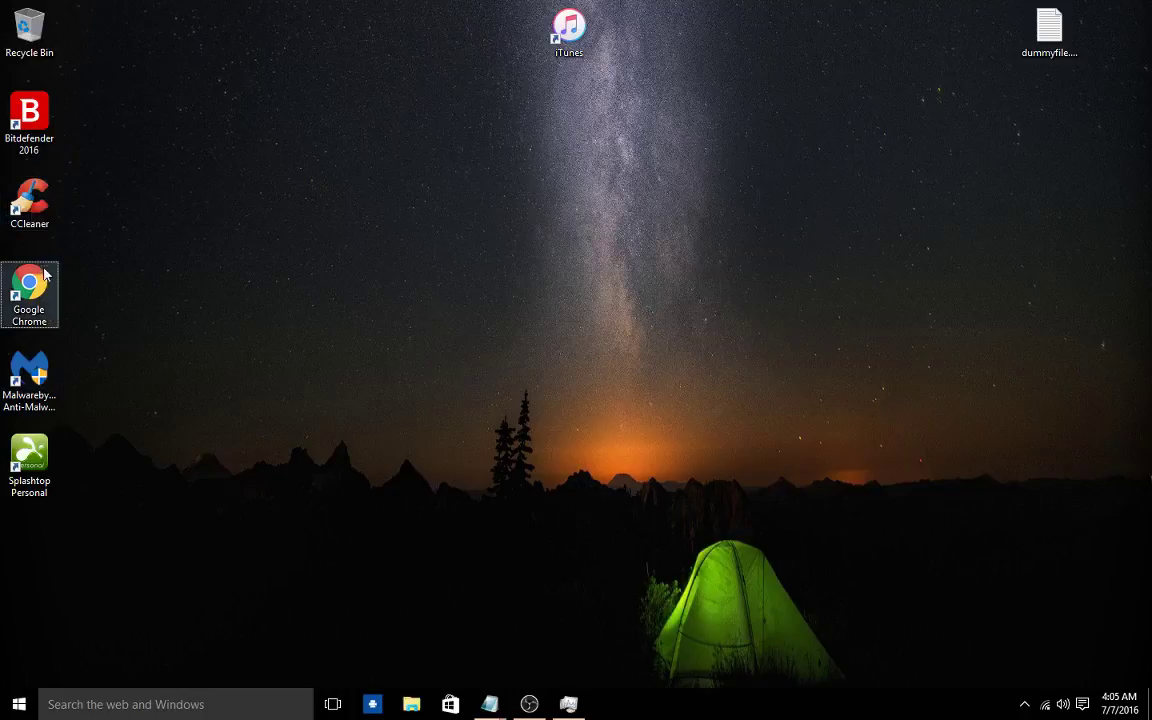
{"action": "right_click", "coordinate": [42, 311]}
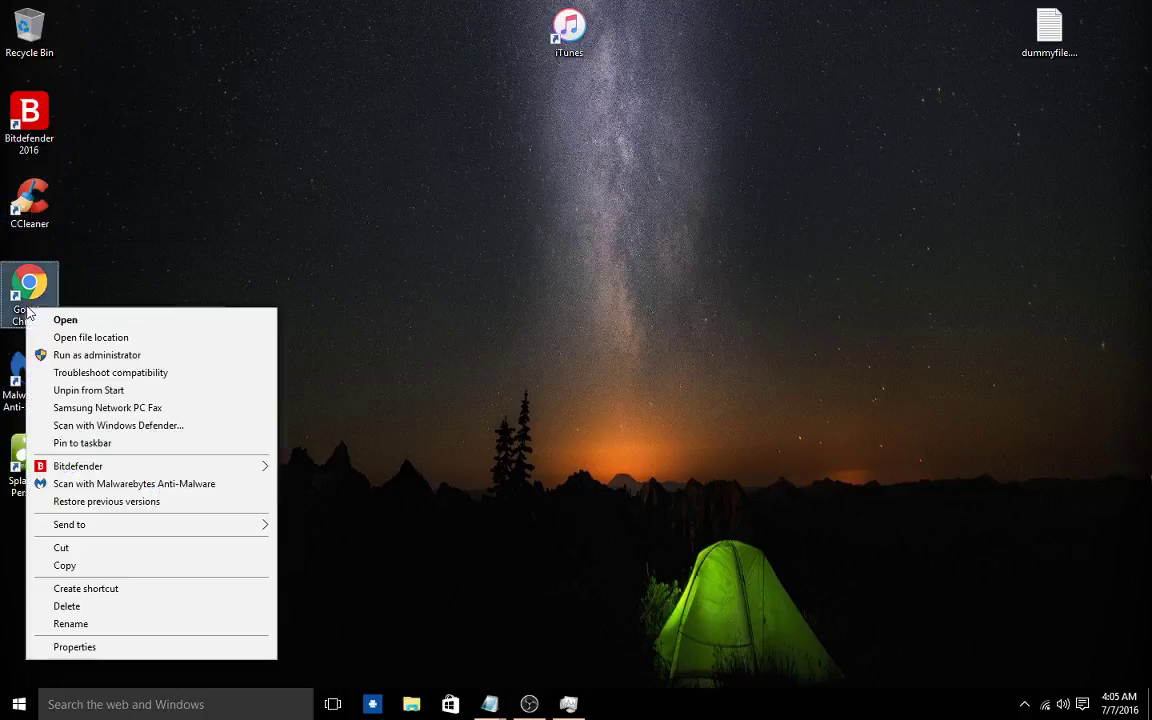
{"action": "left_click", "coordinate": [193, 647]}
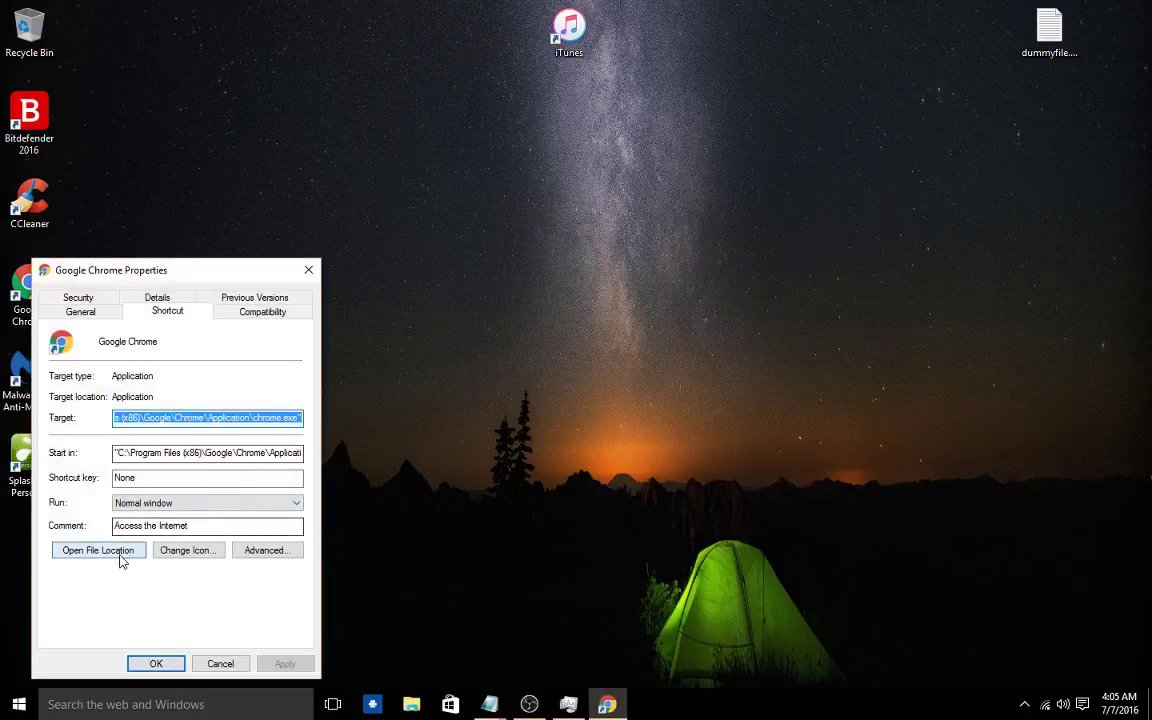
{"action": "left_click", "coordinate": [121, 561]}
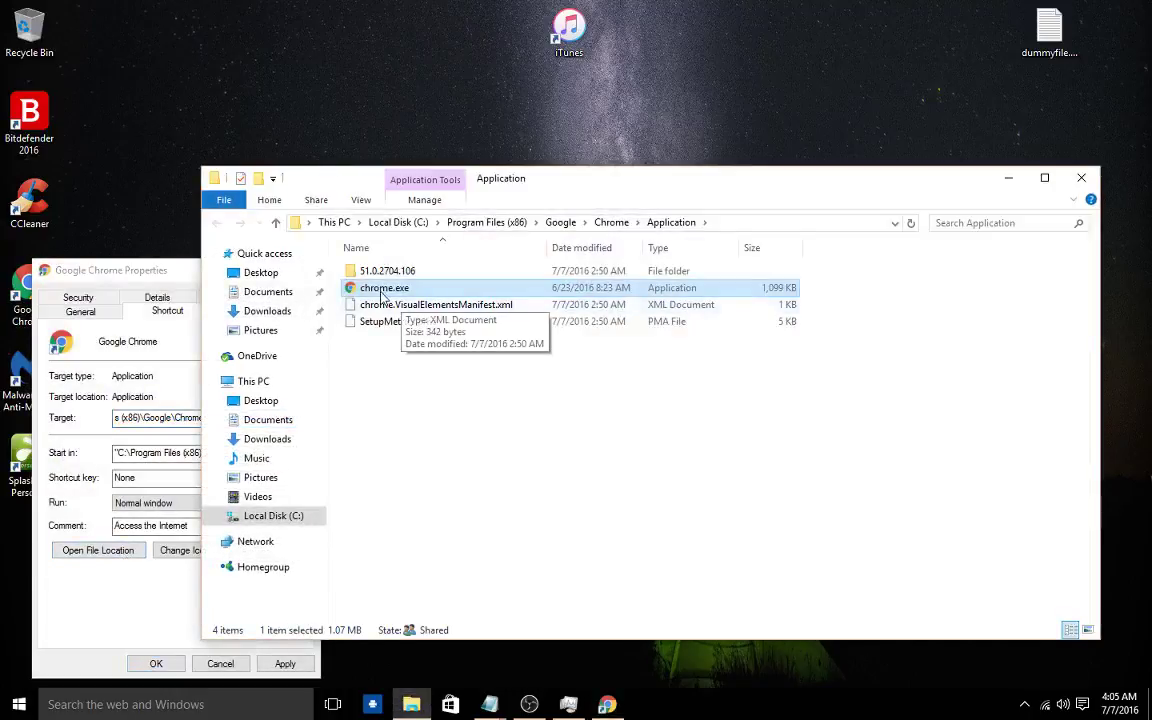
{"action": "right_click", "coordinate": [379, 291]}
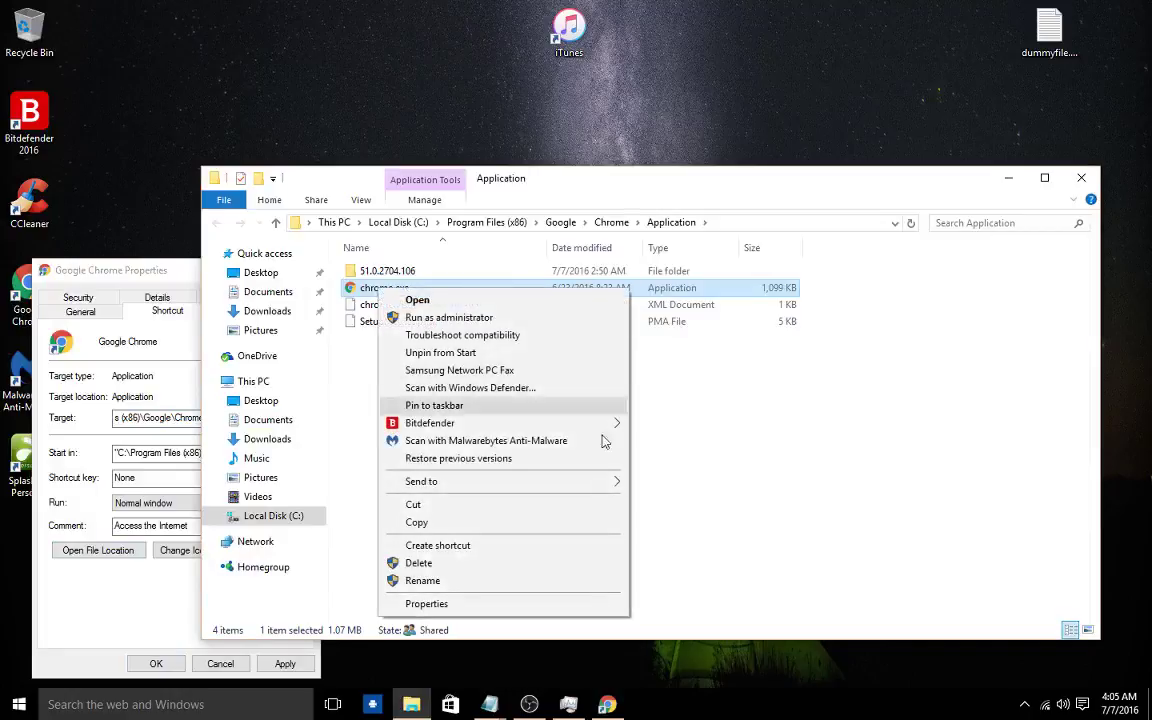
{"action": "left_click", "coordinate": [527, 581]}
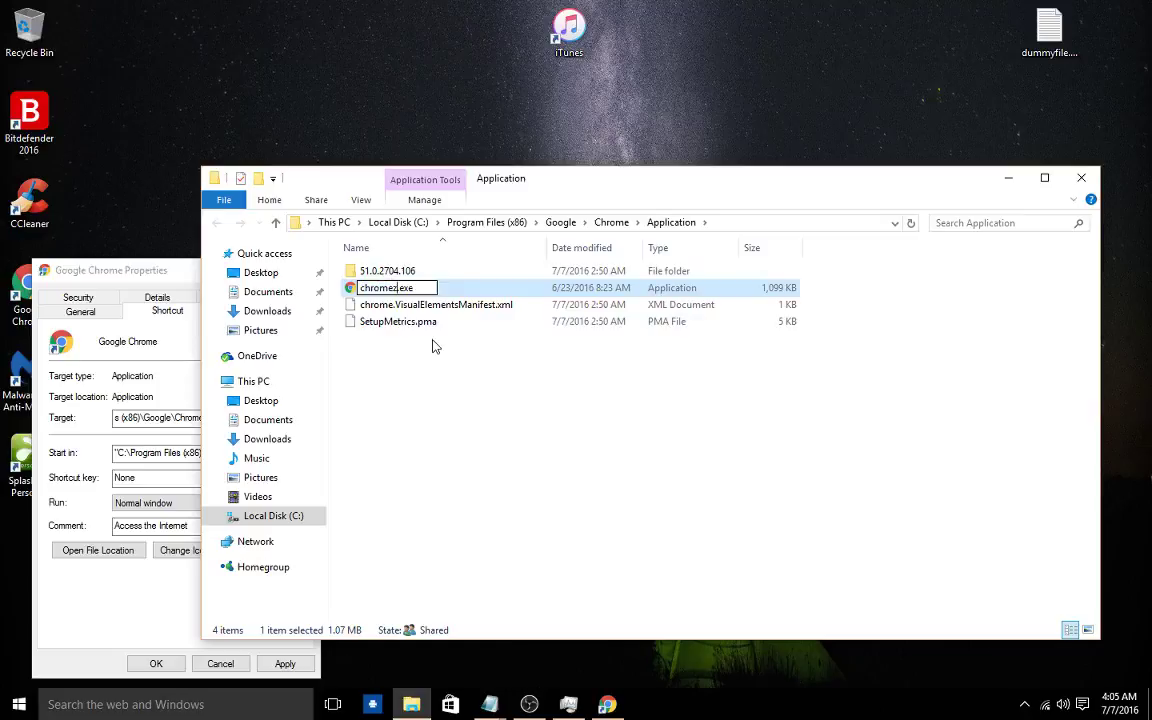
{"action": "type", "text": "z"}
{"action": "left_click", "coordinate": [441, 363]}
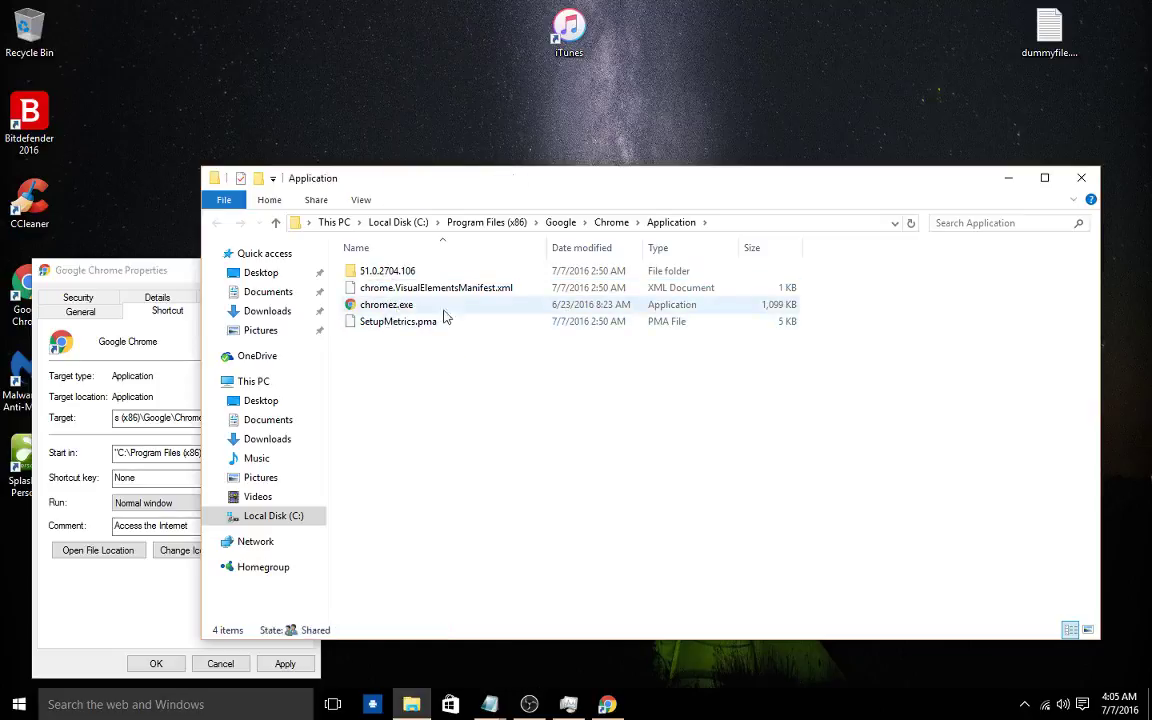
- Close the Application folder and shortcut properties, and test-launch Chrome to check its process name in Task Manager
{"action": "left_click", "coordinate": [1081, 178]}
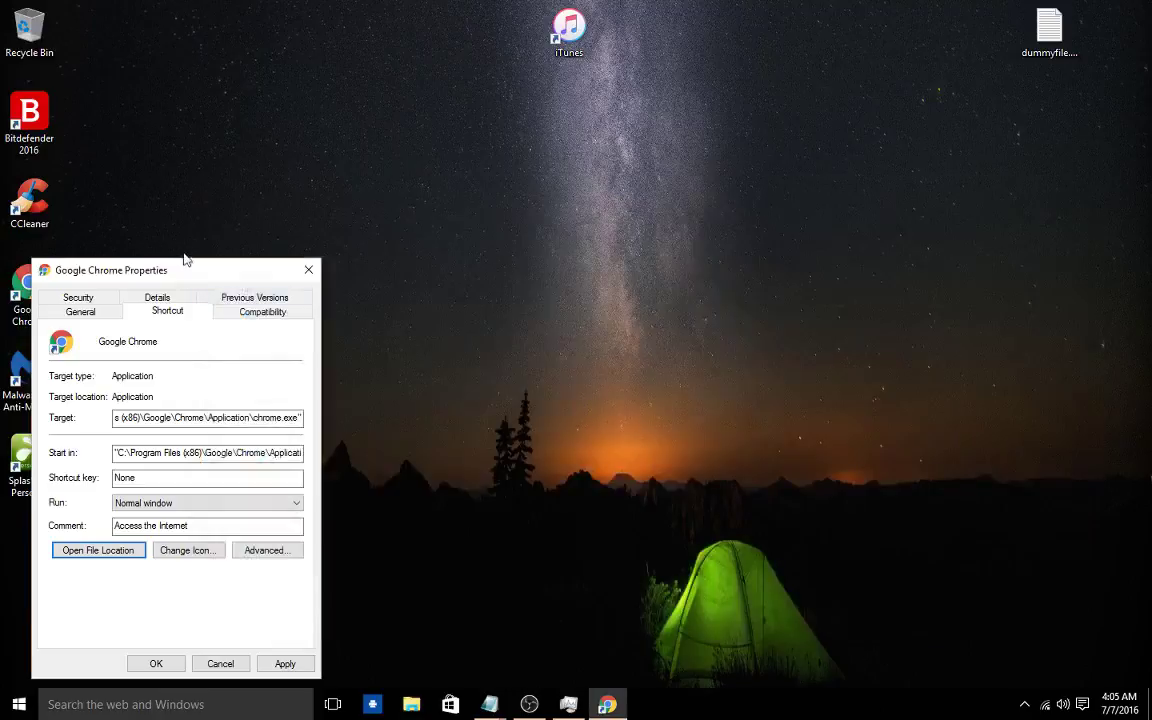
{"action": "left_click", "coordinate": [310, 271]}
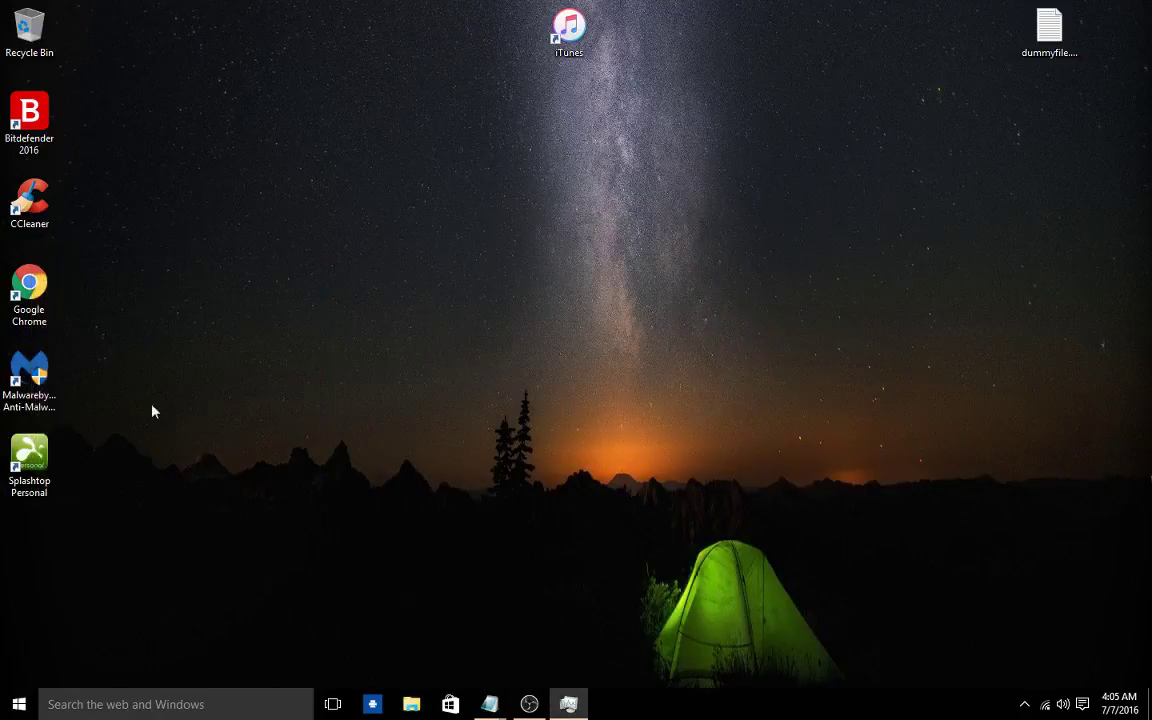
{"action": "double_click", "coordinate": [33, 290]}
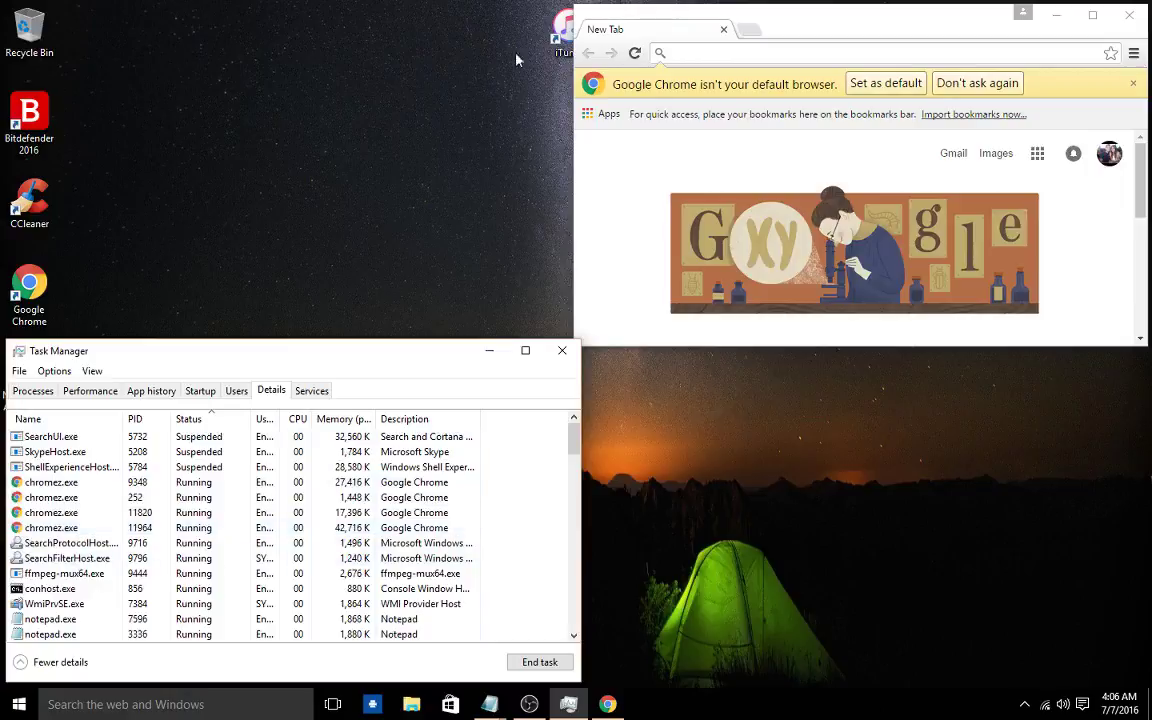
{"action": "left_click", "coordinate": [1129, 15]}
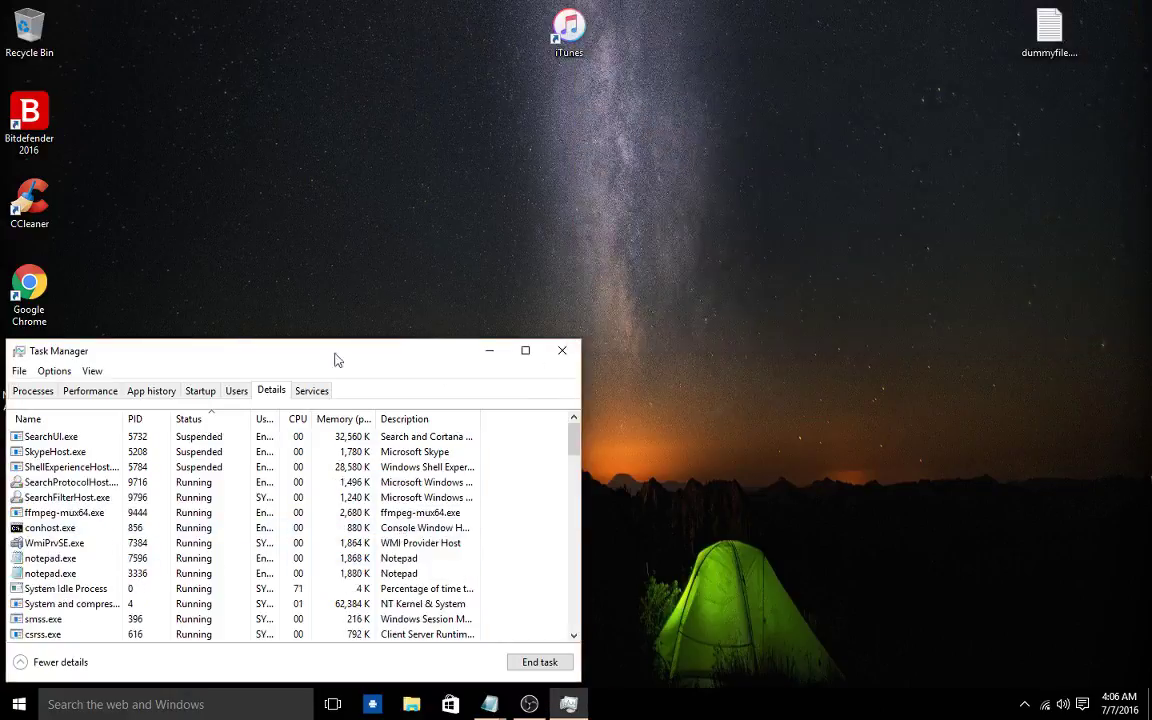
- Return to the Chrome shortcut's file location and rename chromez.exe back to chrome.exe
{"action": "right_click", "coordinate": [17, 291]}
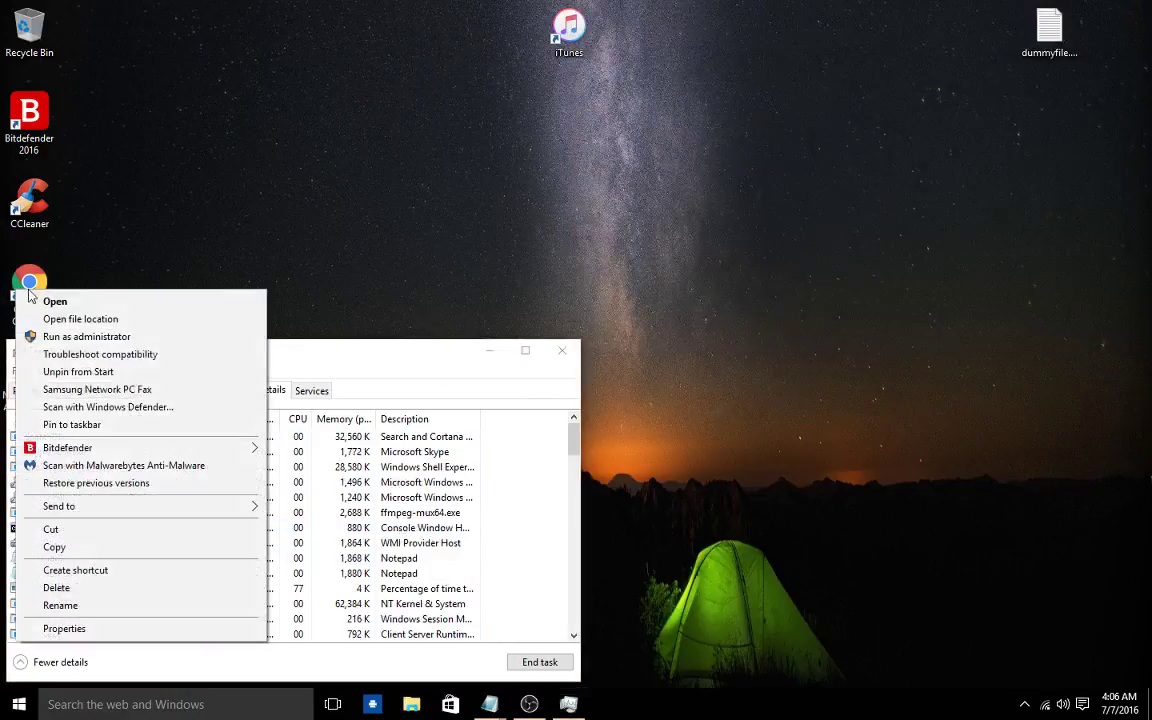
{"action": "left_click", "coordinate": [172, 628]}
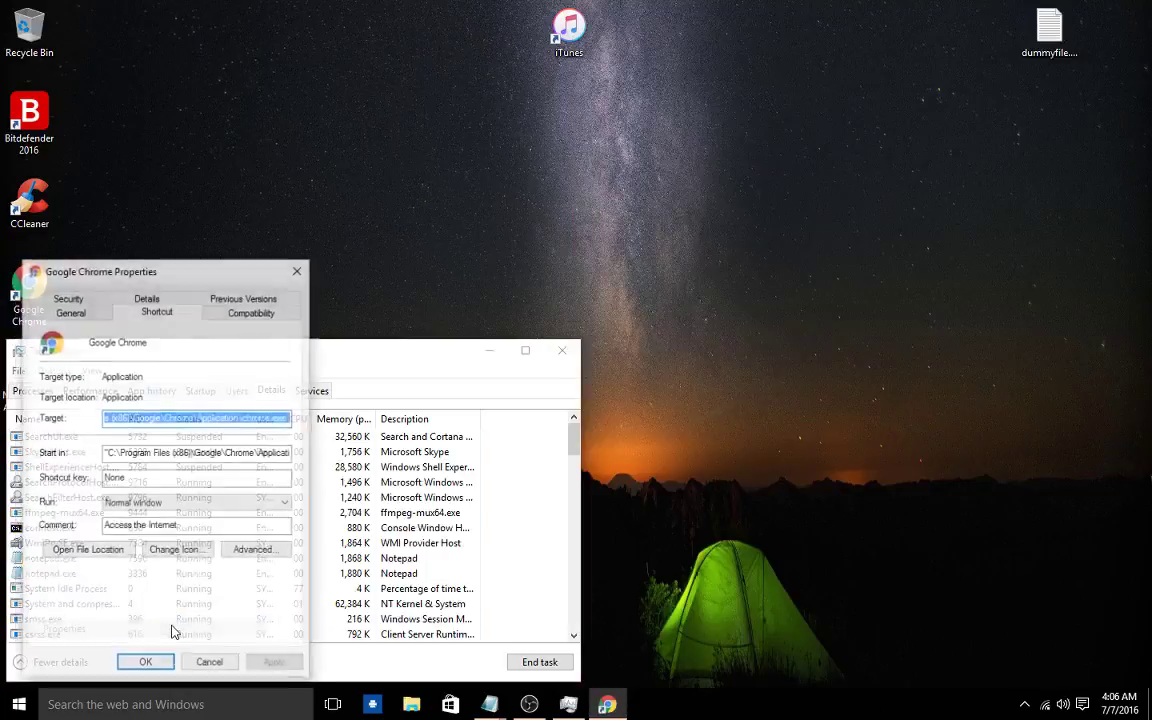
{"action": "left_click", "coordinate": [87, 550]}
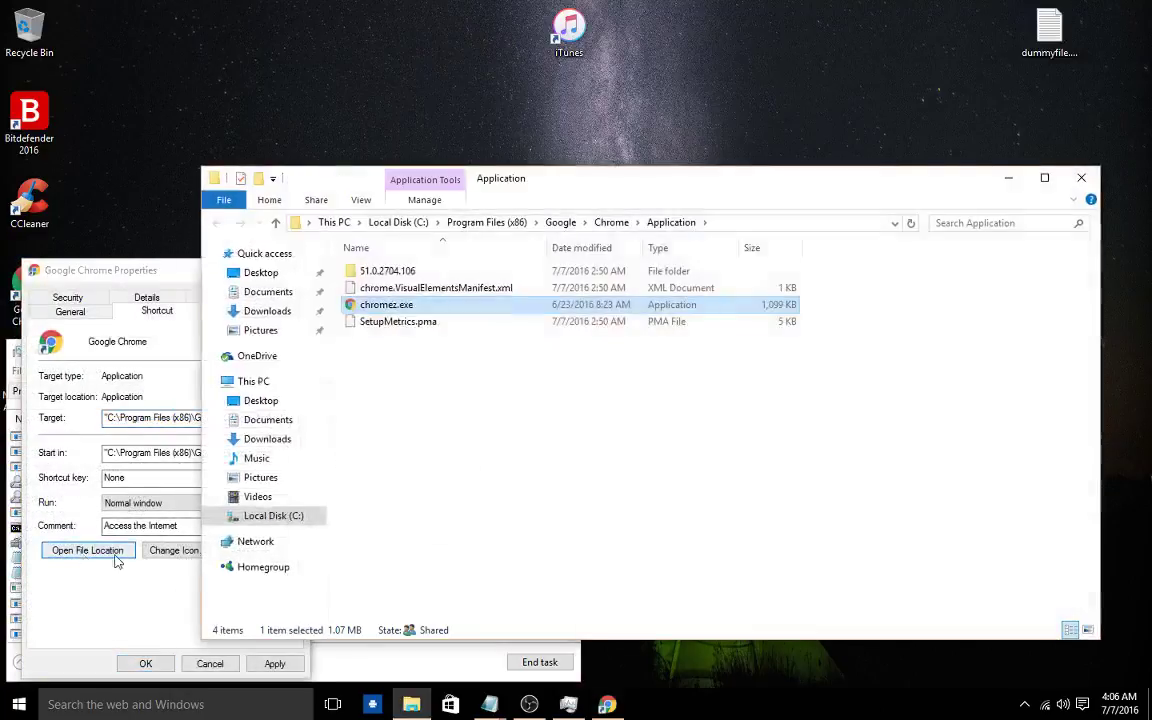
{"action": "right_click", "coordinate": [399, 309]}
{"action": "left_click", "coordinate": [517, 598]}
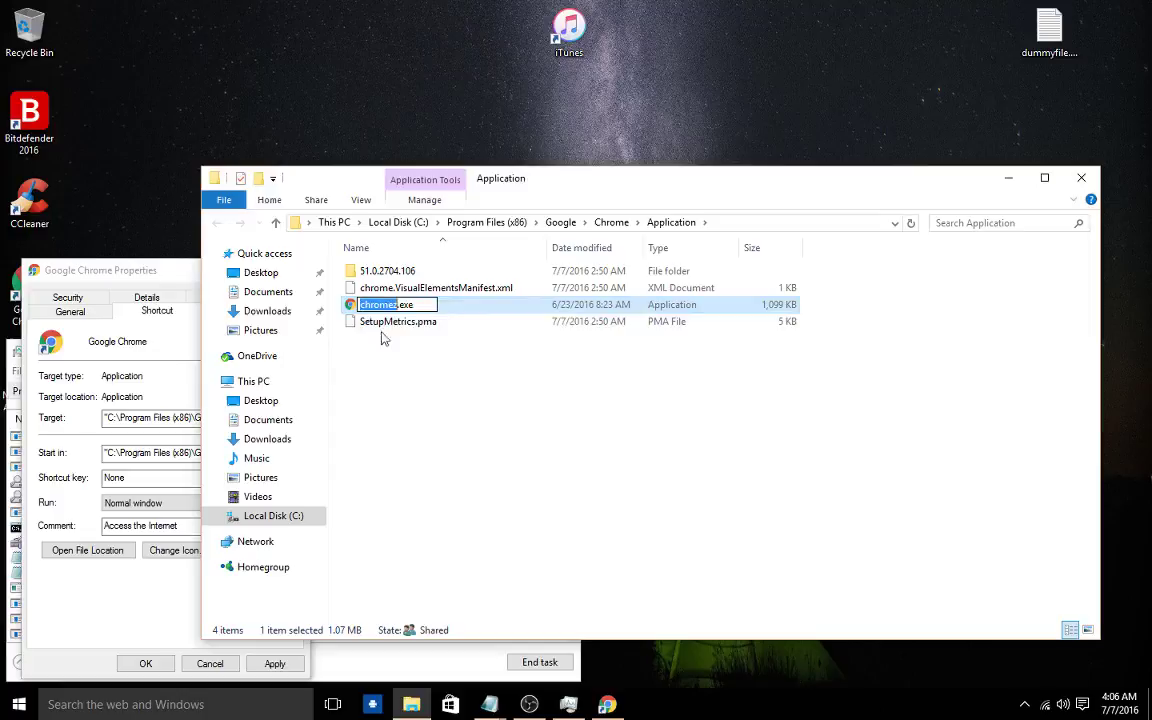
{"action": "type", "text": "chromez"}
{"action": "key", "text": "Return"}
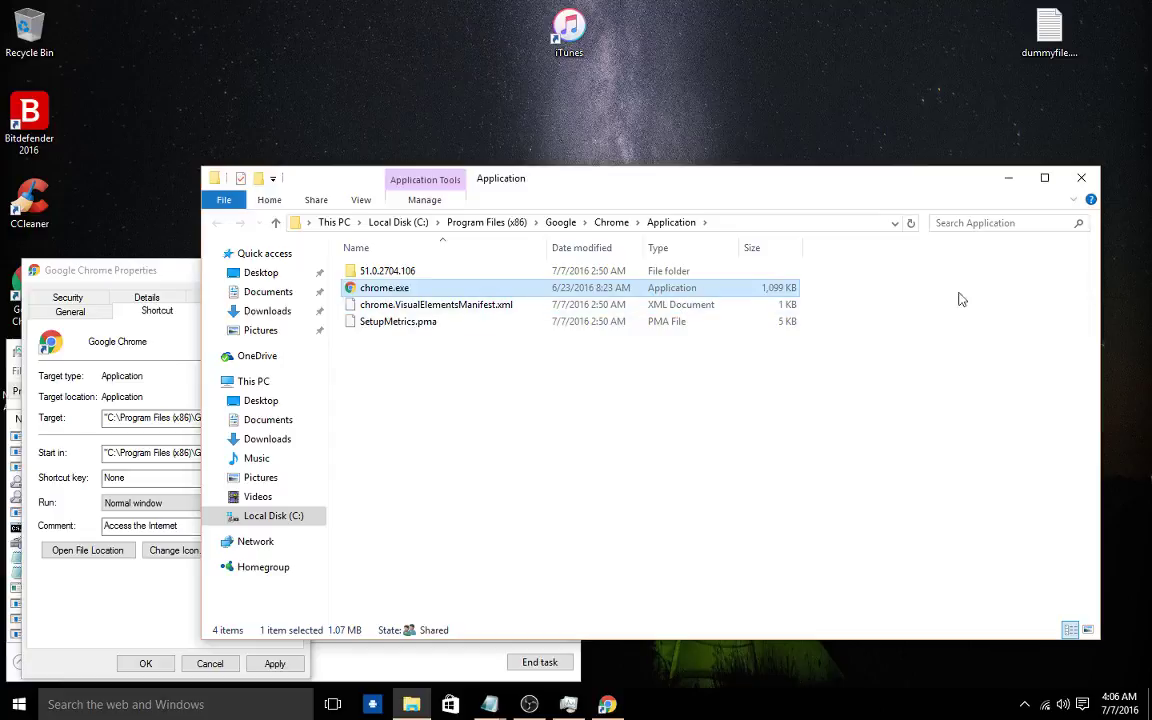
- Dismiss the folder and properties windows, and relaunch Chrome to check for an accompanying Microsoft Edge process in Task Manager
{"action": "left_click", "coordinate": [1008, 177]}
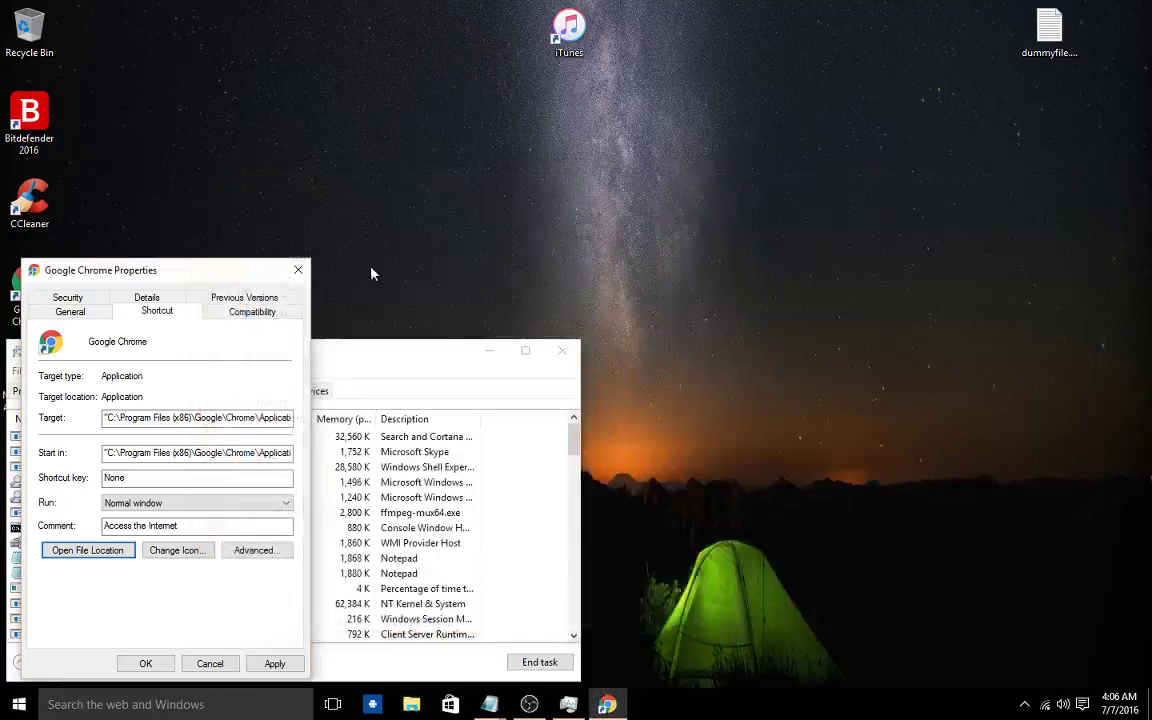
{"action": "left_click", "coordinate": [297, 270]}
{"action": "double_click", "coordinate": [29, 287]}
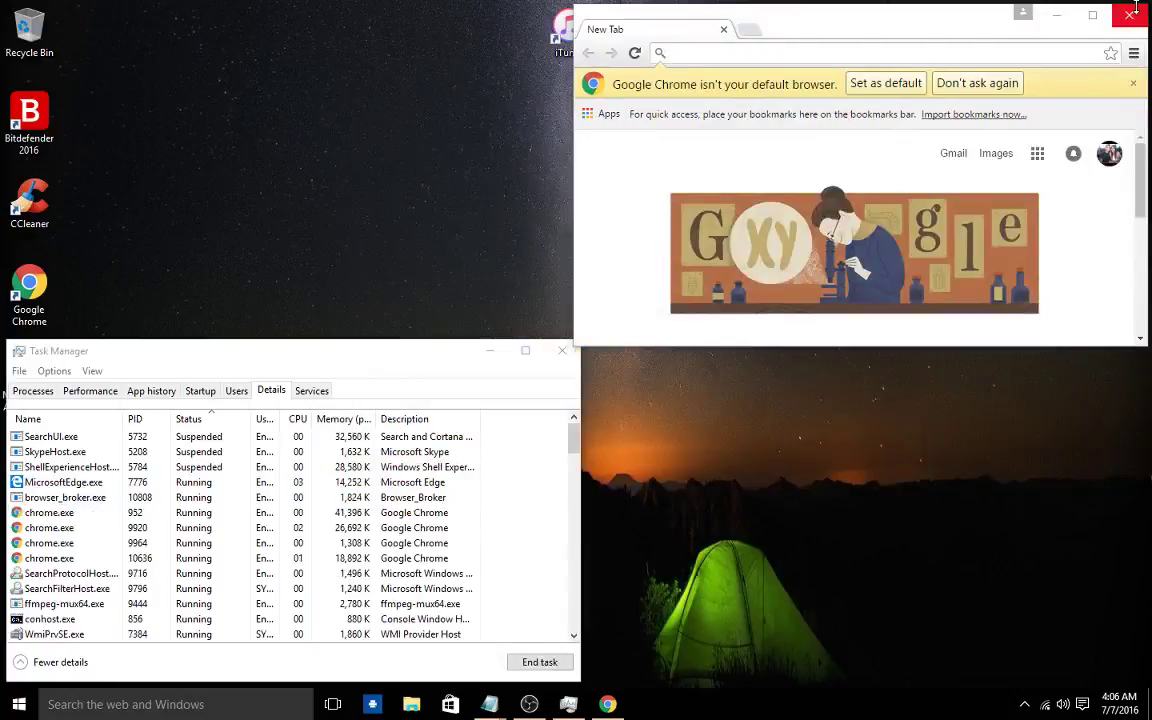
{"action": "left_click", "coordinate": [1131, 19]}
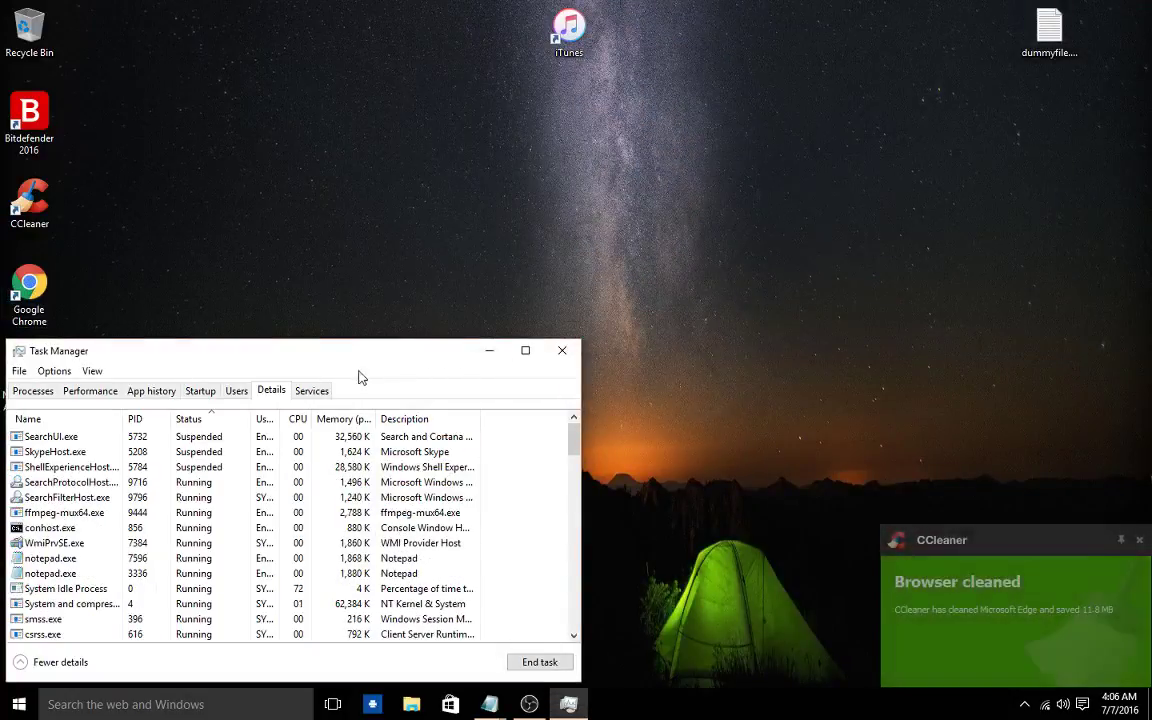
- Reopen the file location from the Chrome shortcut's properties and rename chrome.exe to chromez.exe again
{"action": "right_click", "coordinate": [28, 285]}
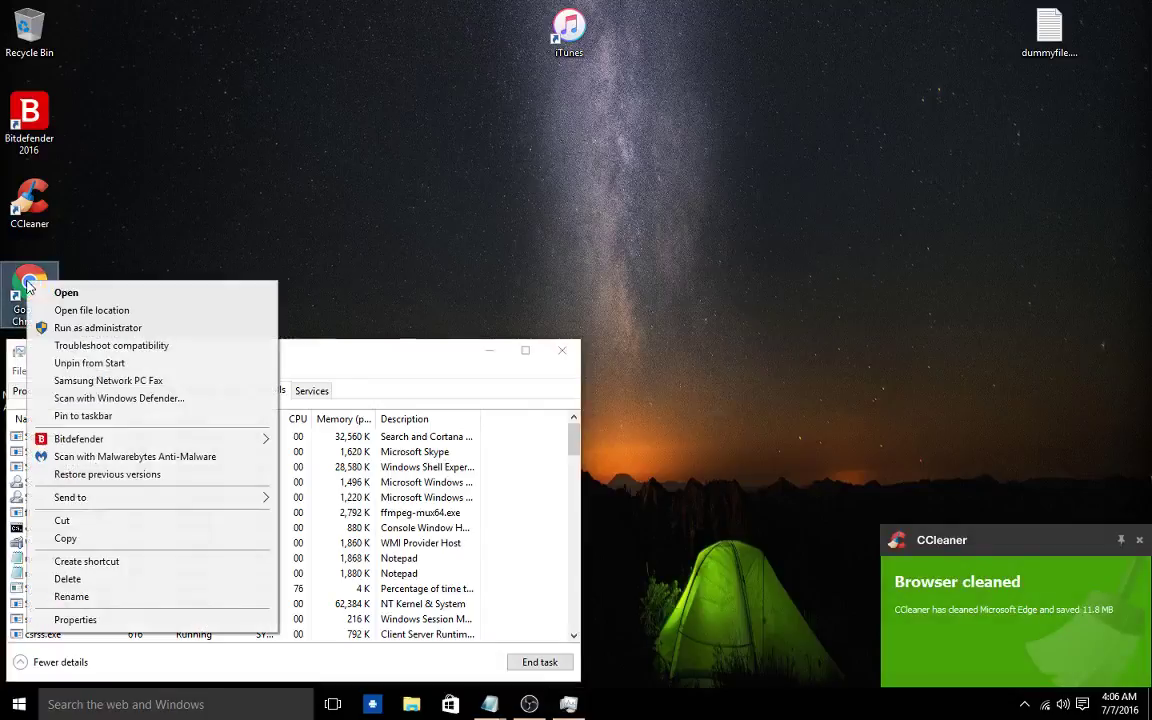
{"action": "left_click", "coordinate": [155, 619]}
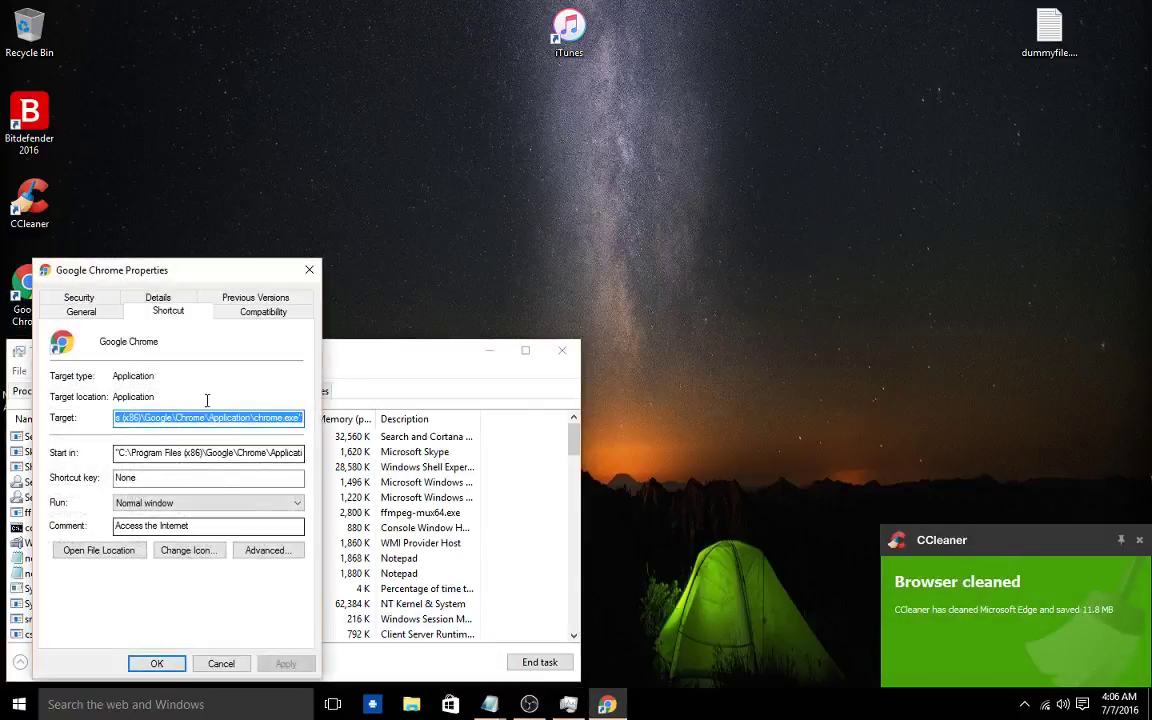
{"action": "left_click", "coordinate": [105, 552]}
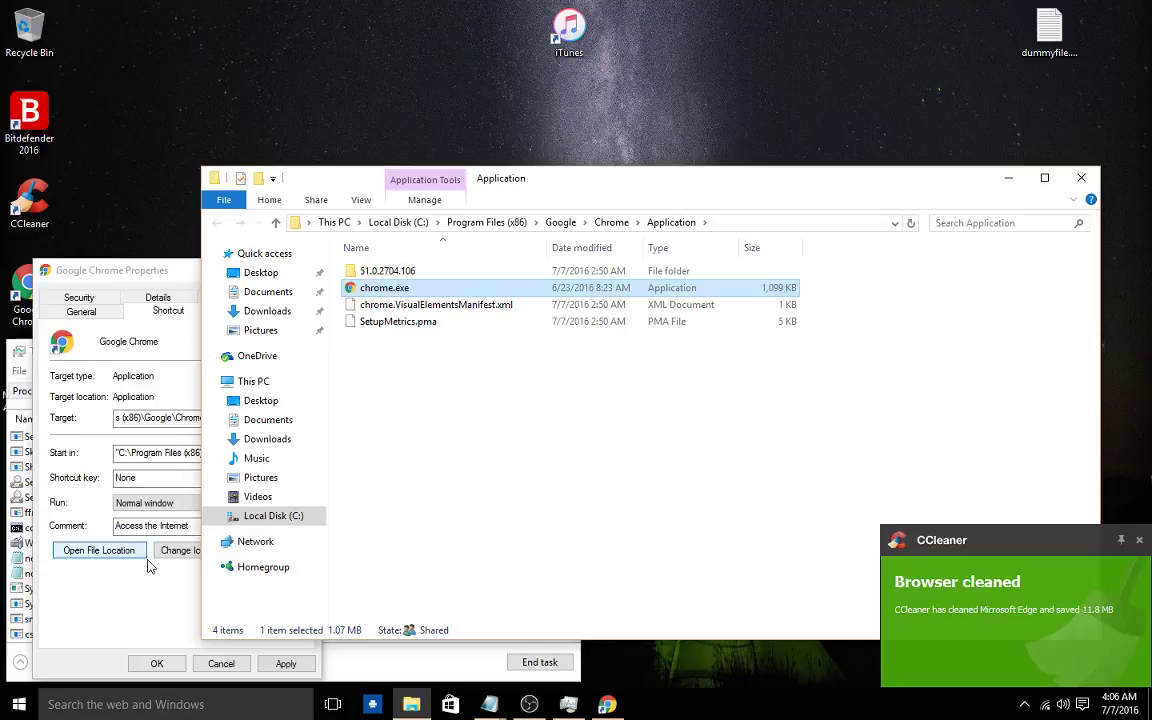
{"action": "right_click", "coordinate": [386, 290]}
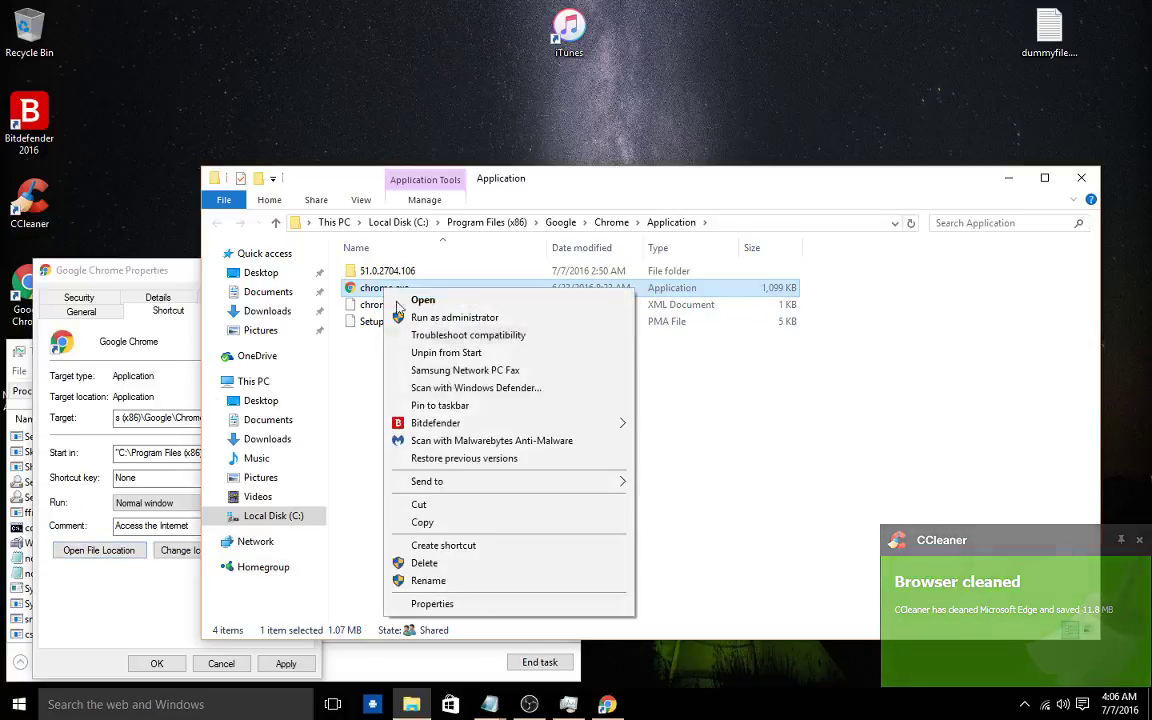
{"action": "left_click", "coordinate": [491, 581]}
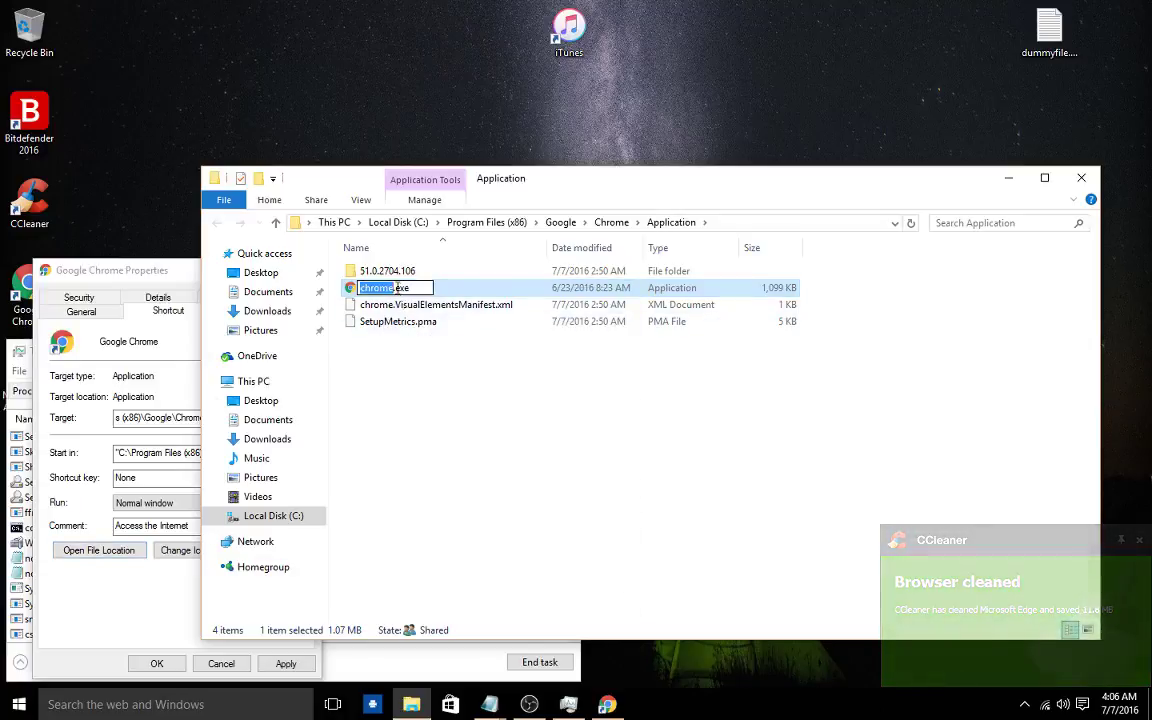
{"action": "type", "text": "chromez"}
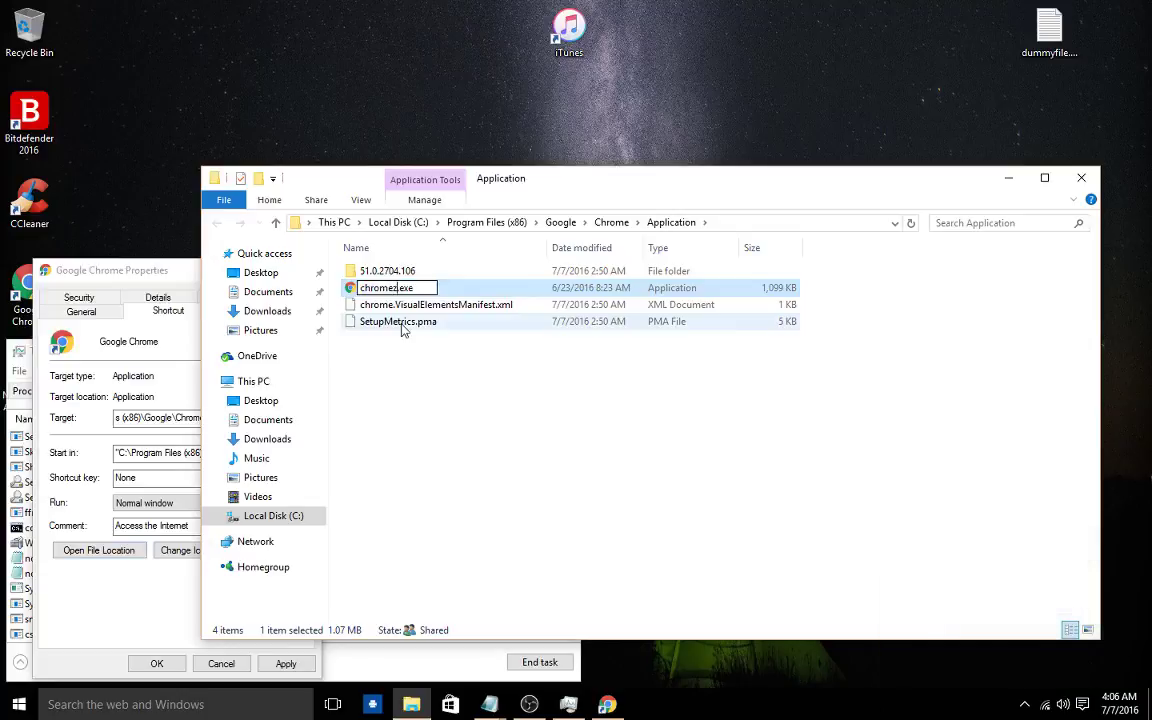
{"action": "key", "text": "Return"}
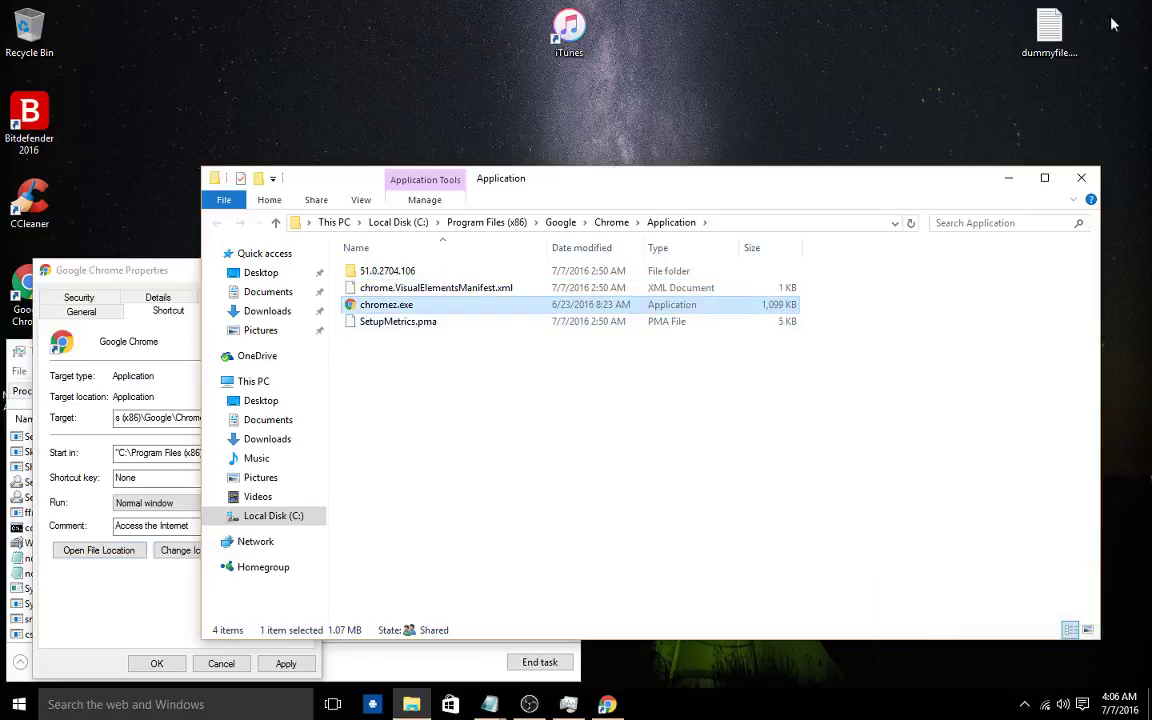
- Close the folder and properties windows, and launch Chrome once more to examine which browser processes start
{"action": "left_click", "coordinate": [1081, 177]}
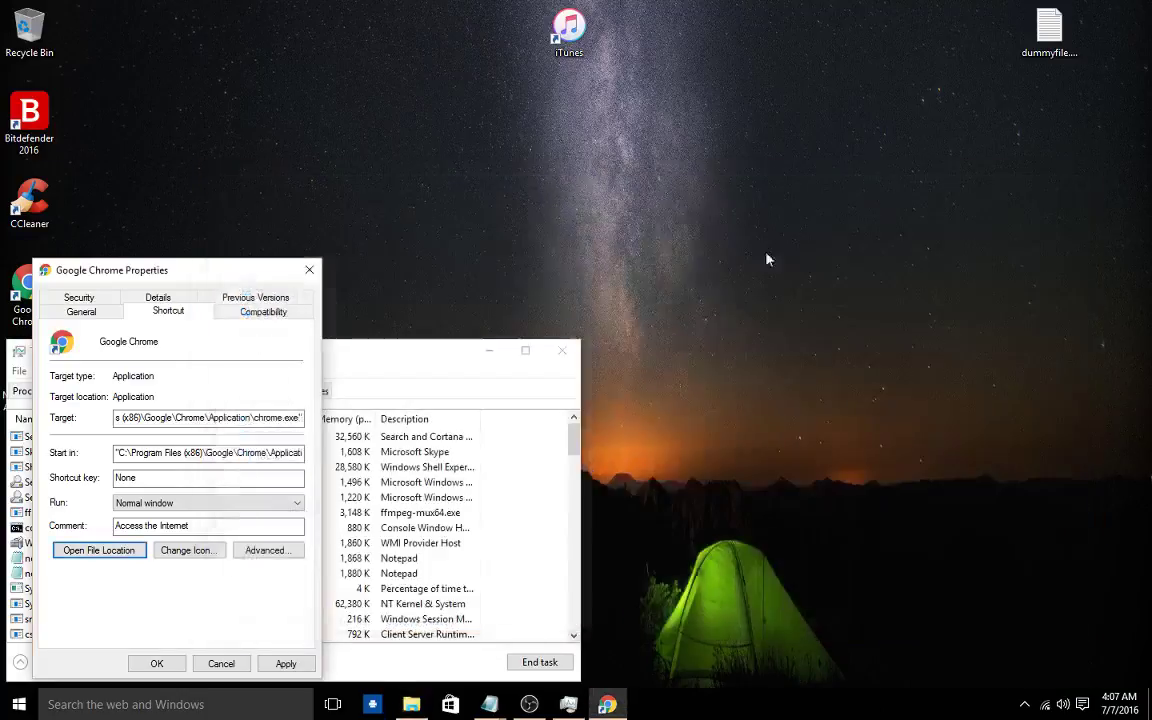
{"action": "left_click", "coordinate": [307, 271]}
{"action": "double_click", "coordinate": [28, 281]}
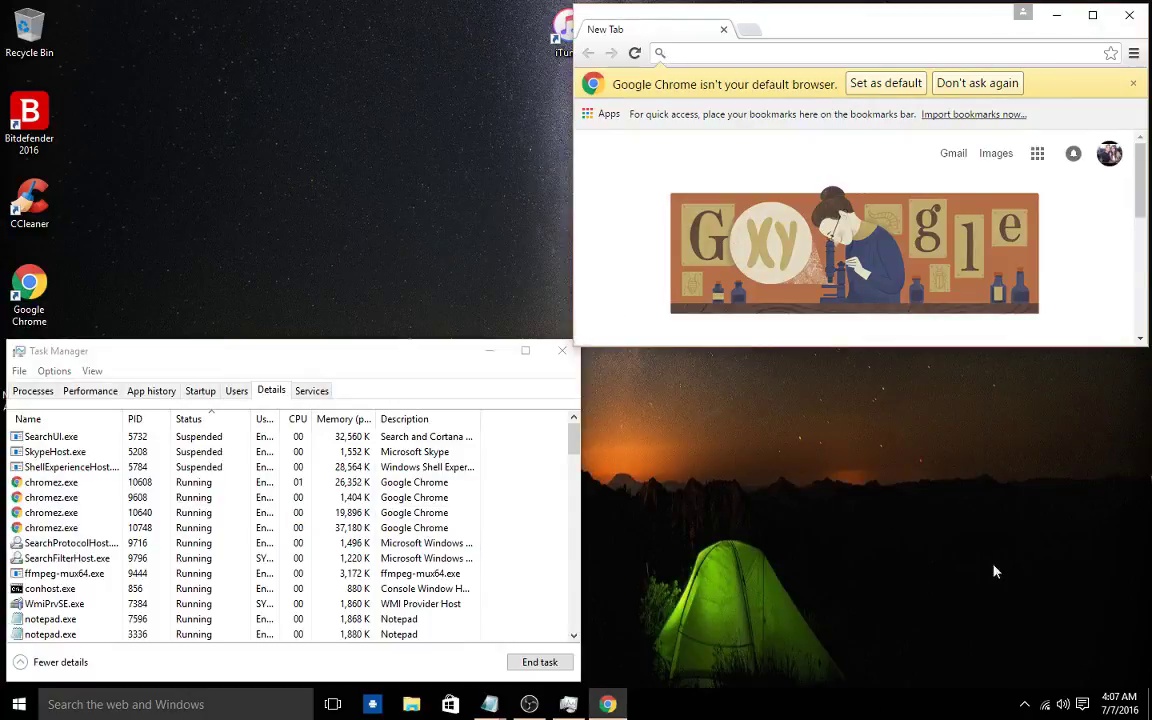
{"action": "left_click", "coordinate": [1133, 20]}
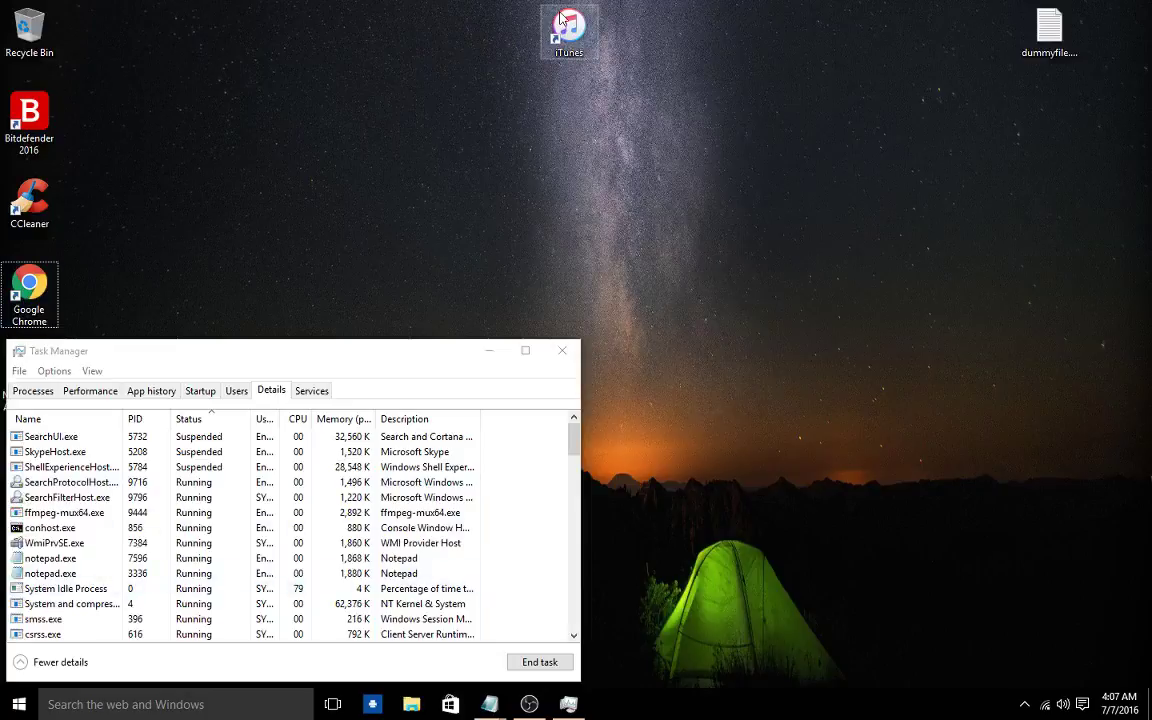
- Launch iTunes from its desktop shortcut, check Task Manager for an accompanying Edge process, and close iTunes
{"action": "right_click", "coordinate": [577, 40]}
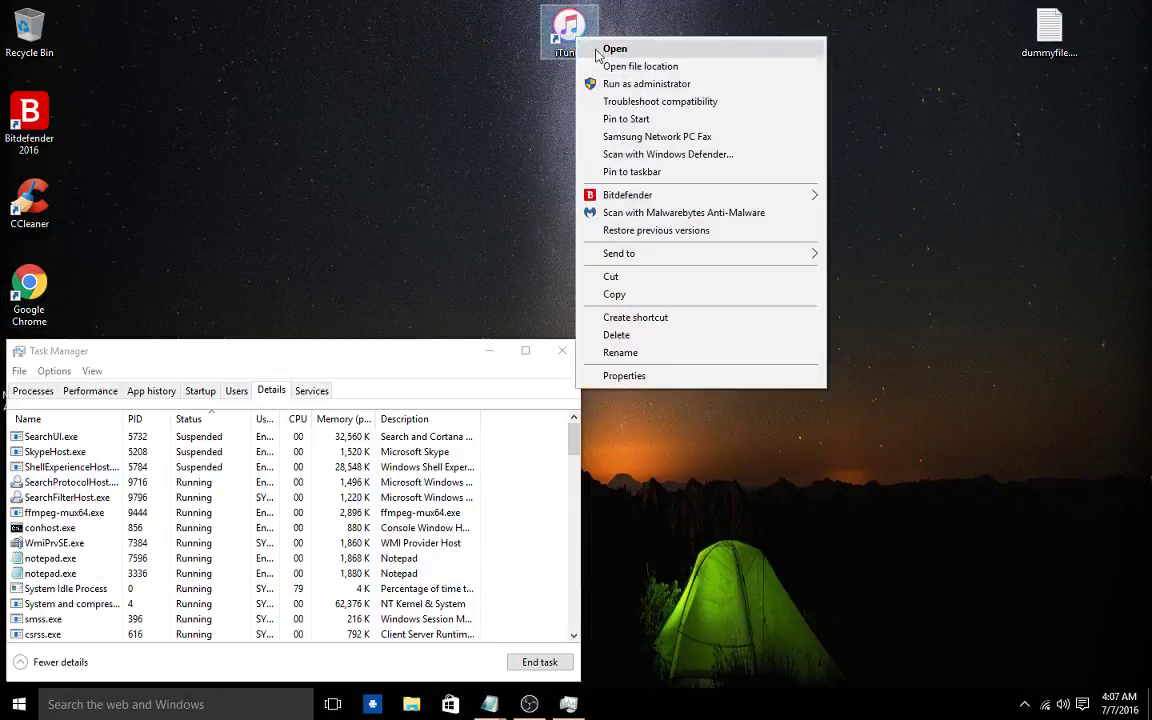
{"action": "left_click", "coordinate": [424, 200]}
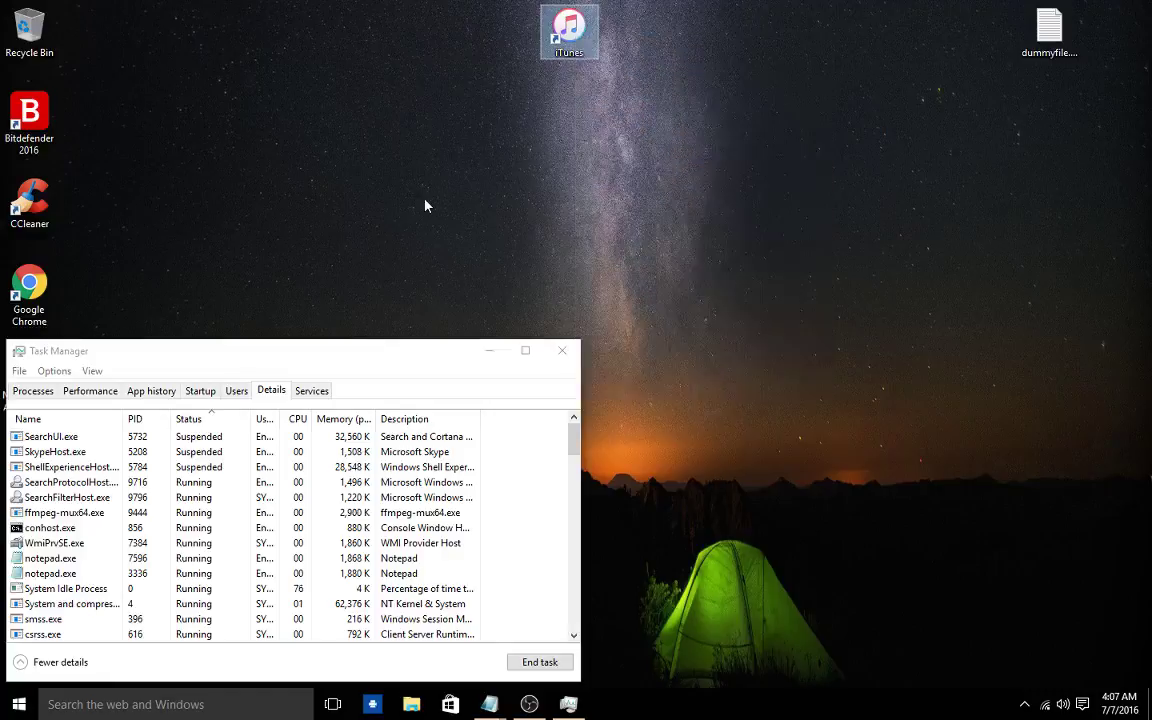
{"action": "double_click", "coordinate": [570, 30]}
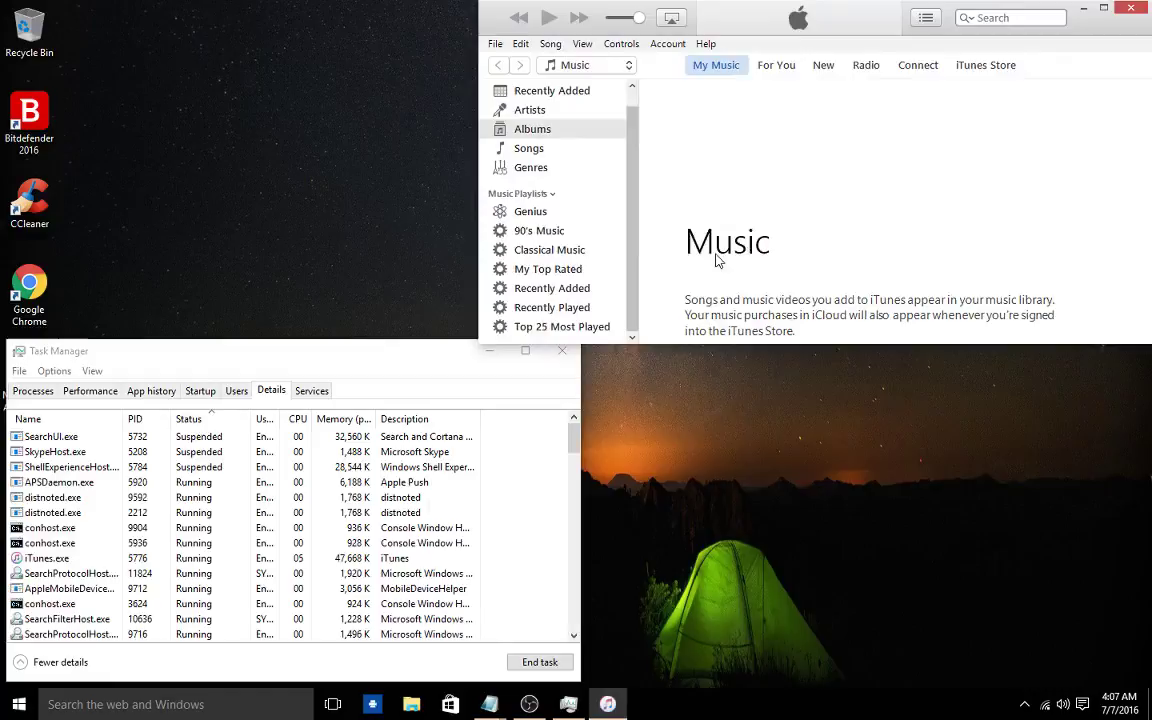
{"action": "left_click", "coordinate": [1103, 12]}
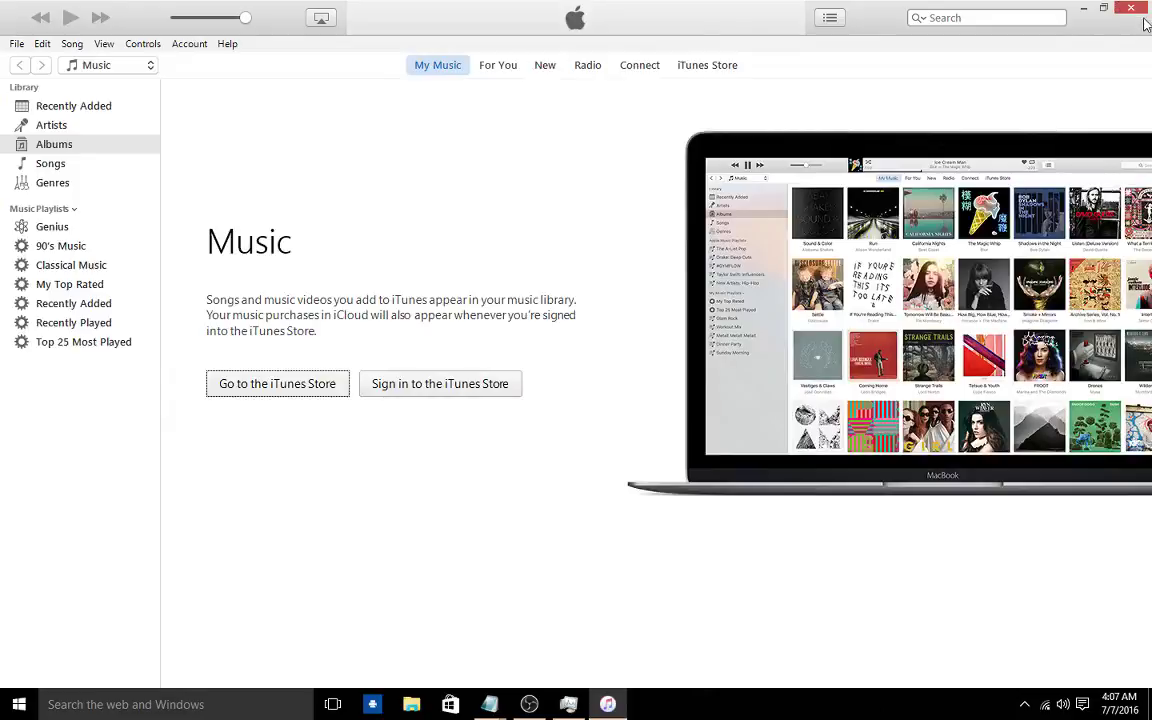
{"action": "left_click", "coordinate": [1105, 10]}
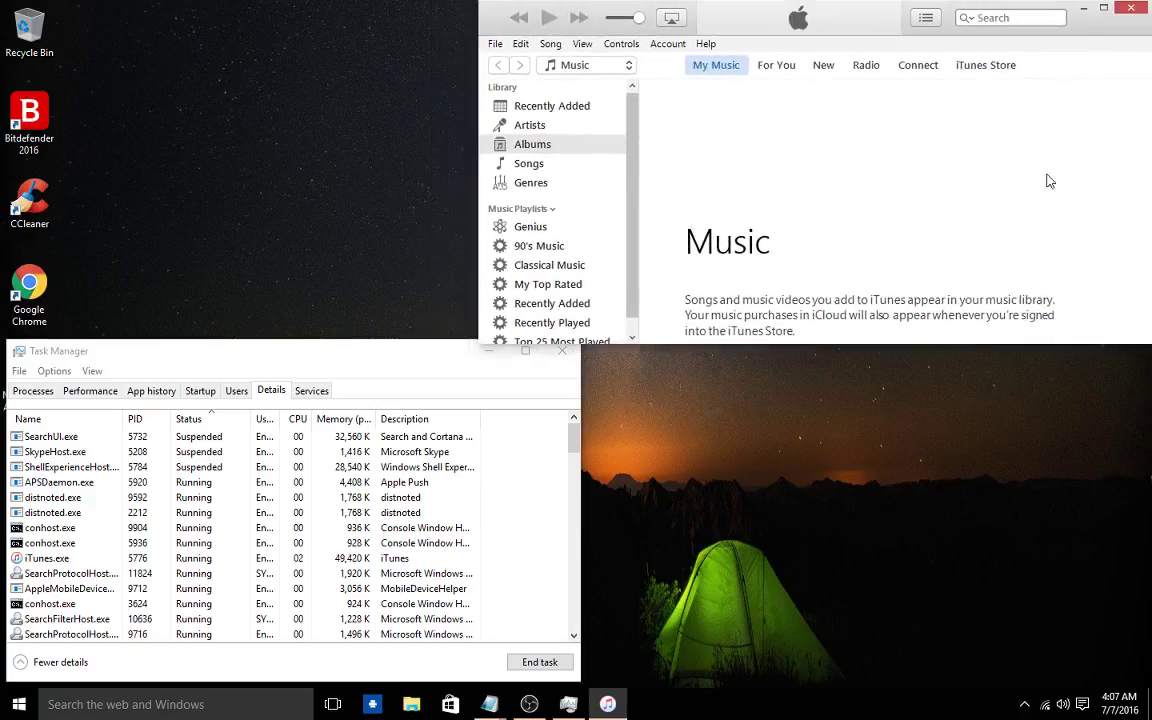
{"action": "left_click", "coordinate": [1133, 9]}
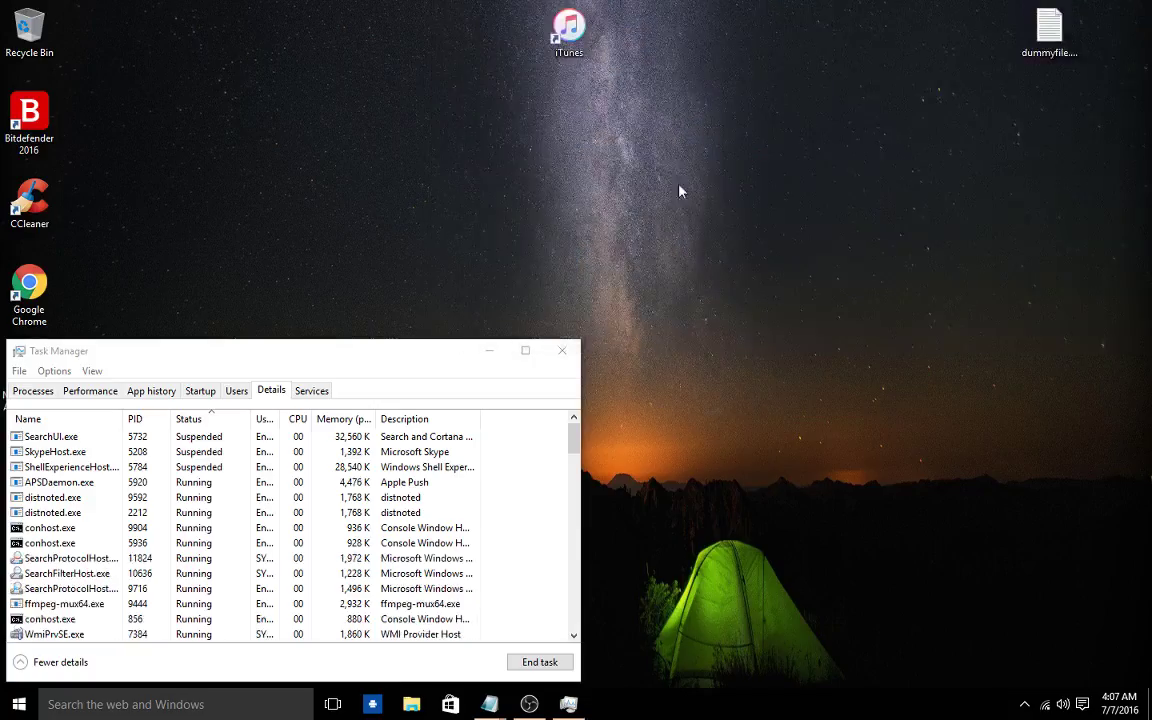
- Open the file location from the iTunes shortcut's properties and rename iTunes.exe to chrome.exe
{"action": "right_click", "coordinate": [578, 34]}
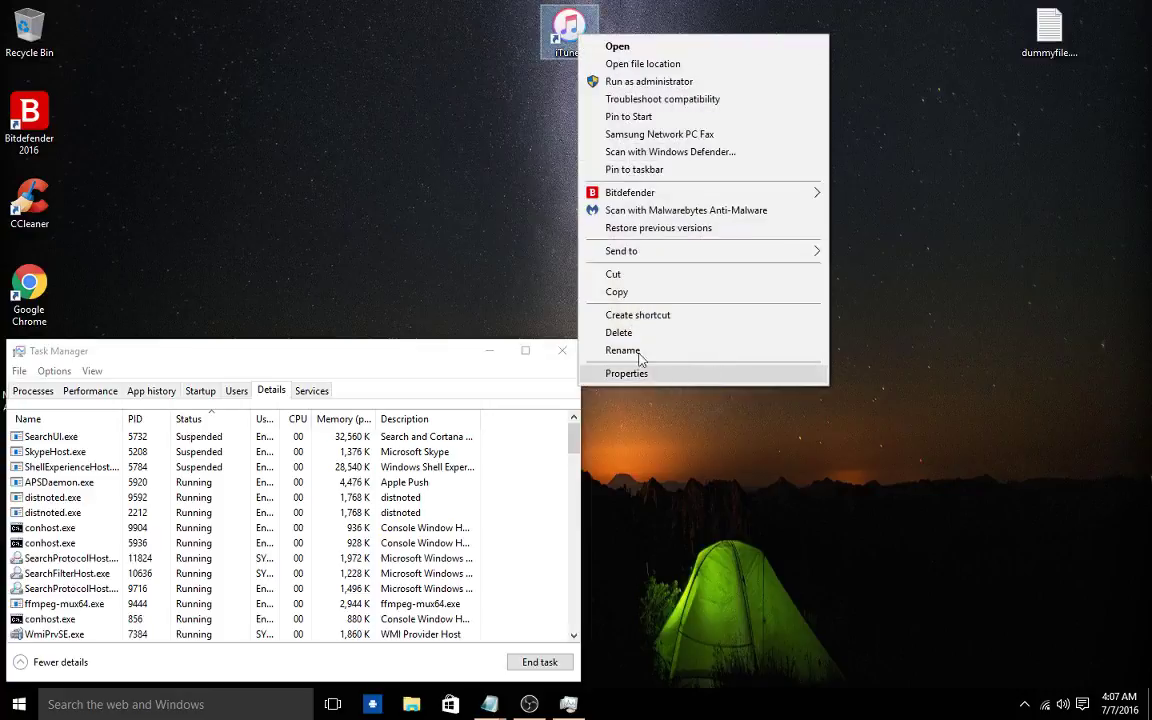
{"action": "left_click", "coordinate": [668, 375]}
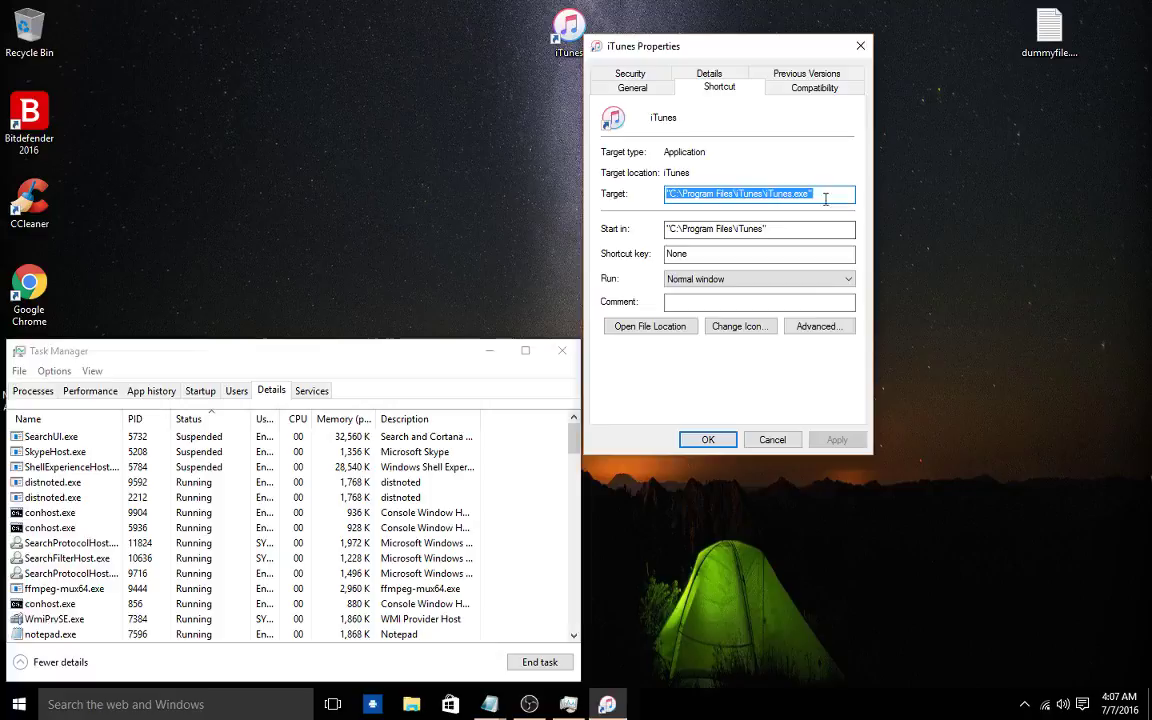
{"action": "left_click", "coordinate": [640, 327]}
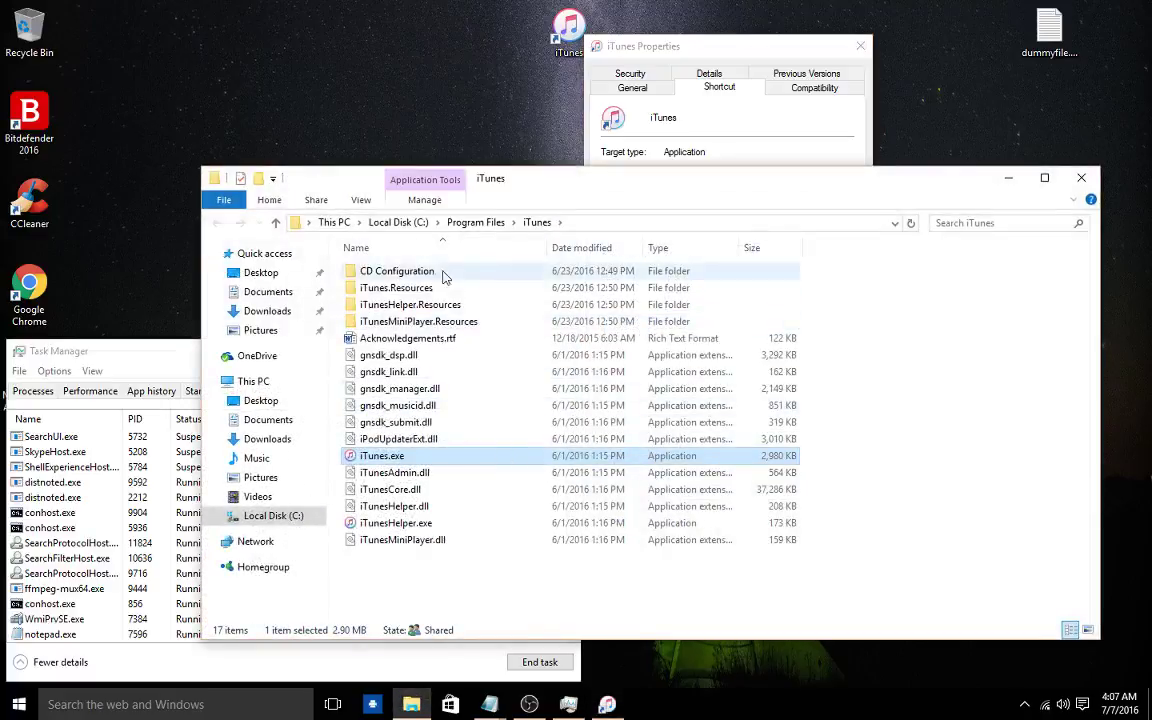
{"action": "right_click", "coordinate": [386, 455]}
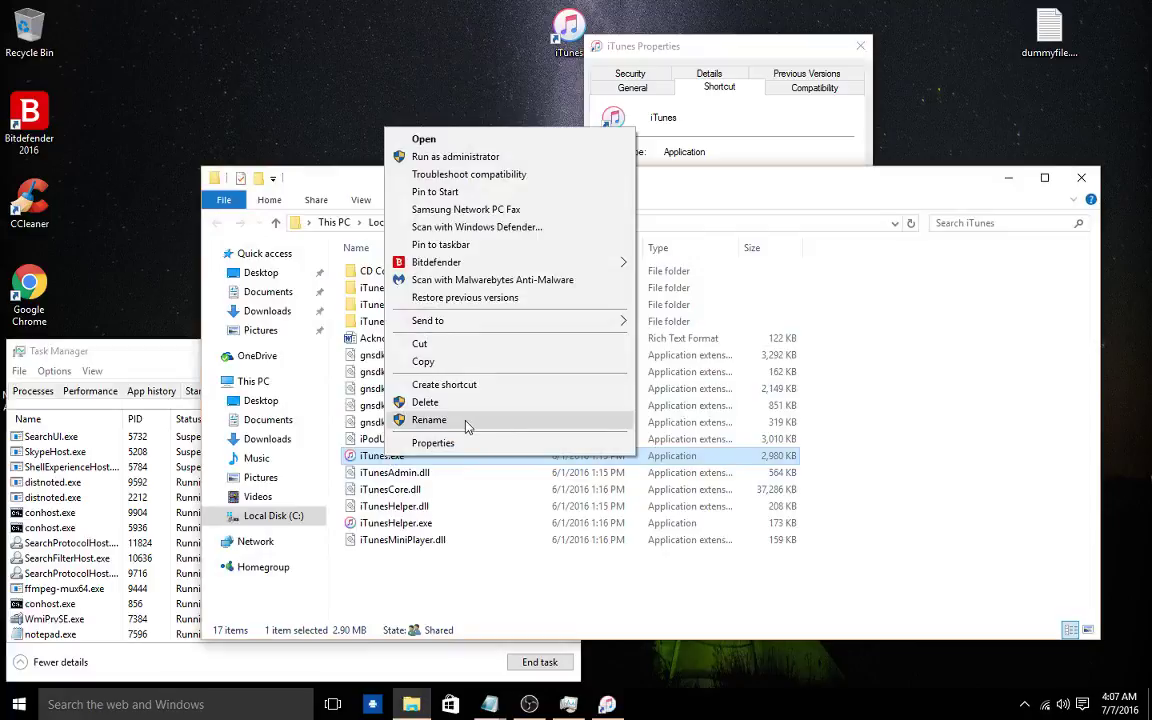
{"action": "left_click", "coordinate": [429, 420]}
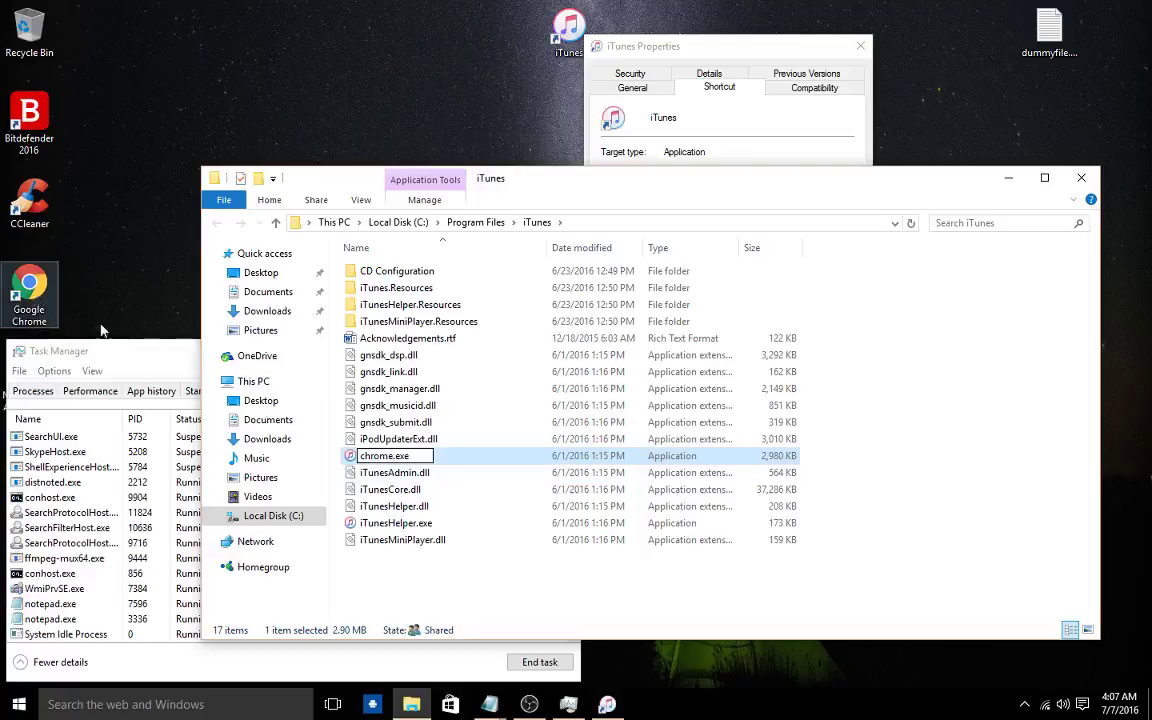
{"action": "key", "text": "Return"}
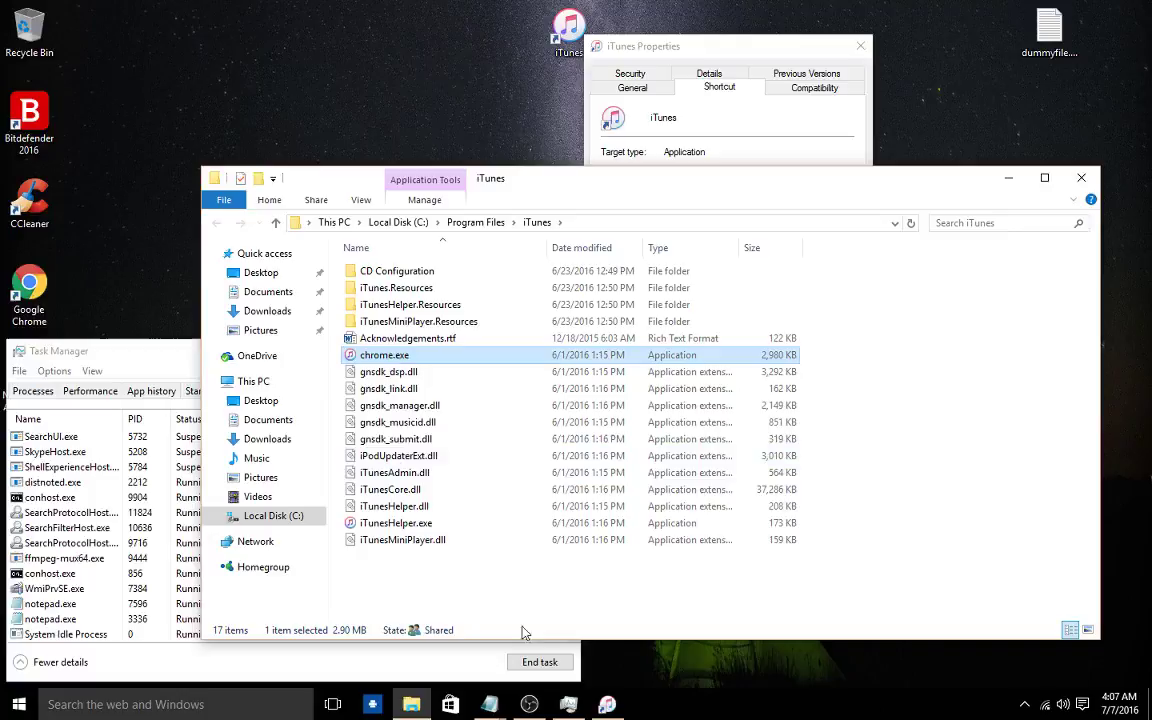
{"action": "left_click", "coordinate": [420, 585]}
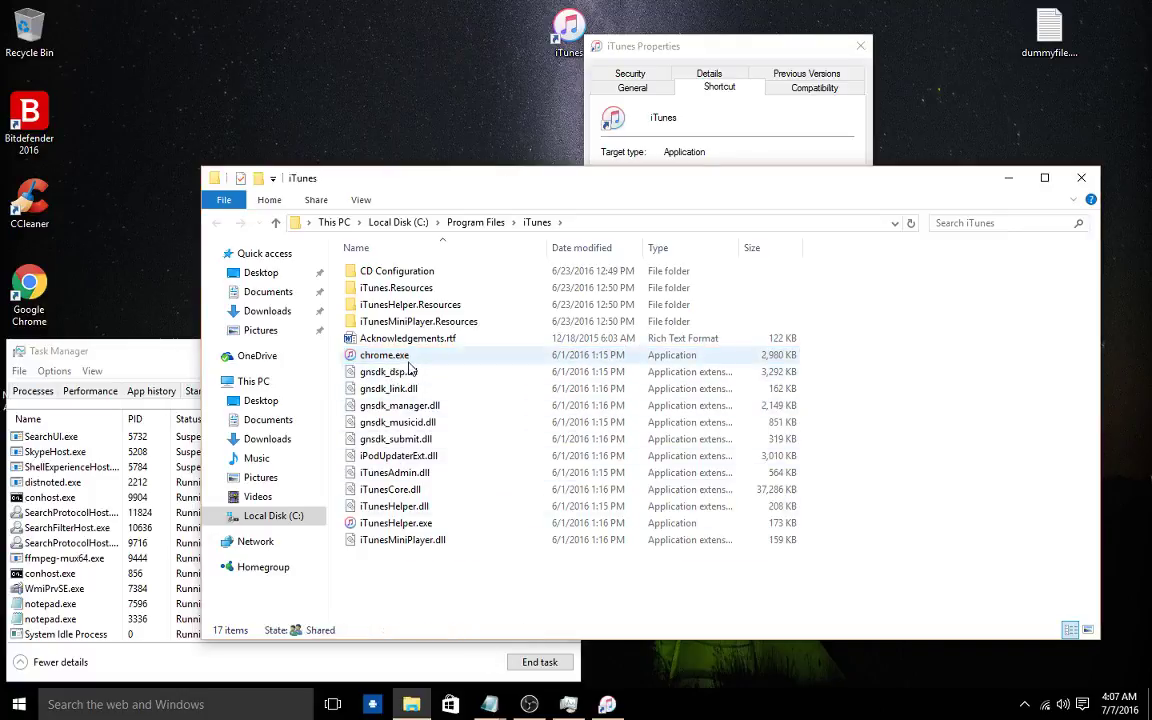
{"action": "mouse_move", "coordinate": [410, 368]}
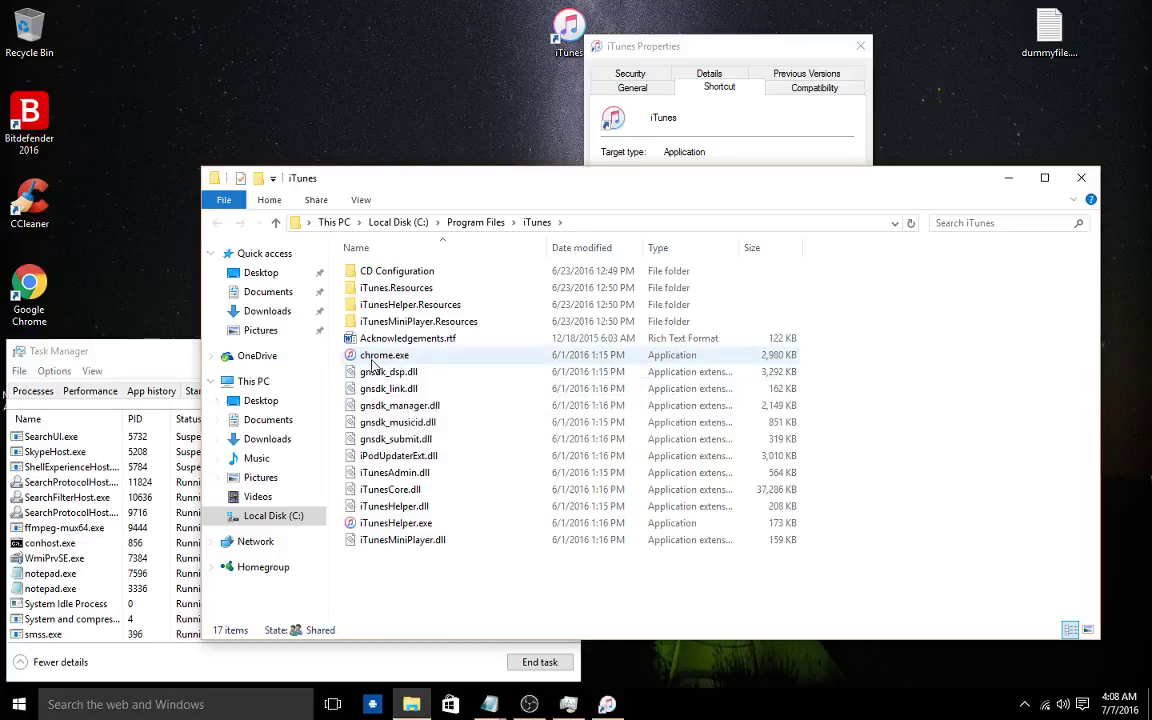
{"action": "mouse_move", "coordinate": [364, 363]}
- Close the folder and properties windows, and launch iTunes twice to examine the Edge page and processes that start with it
{"action": "left_click", "coordinate": [1081, 177]}
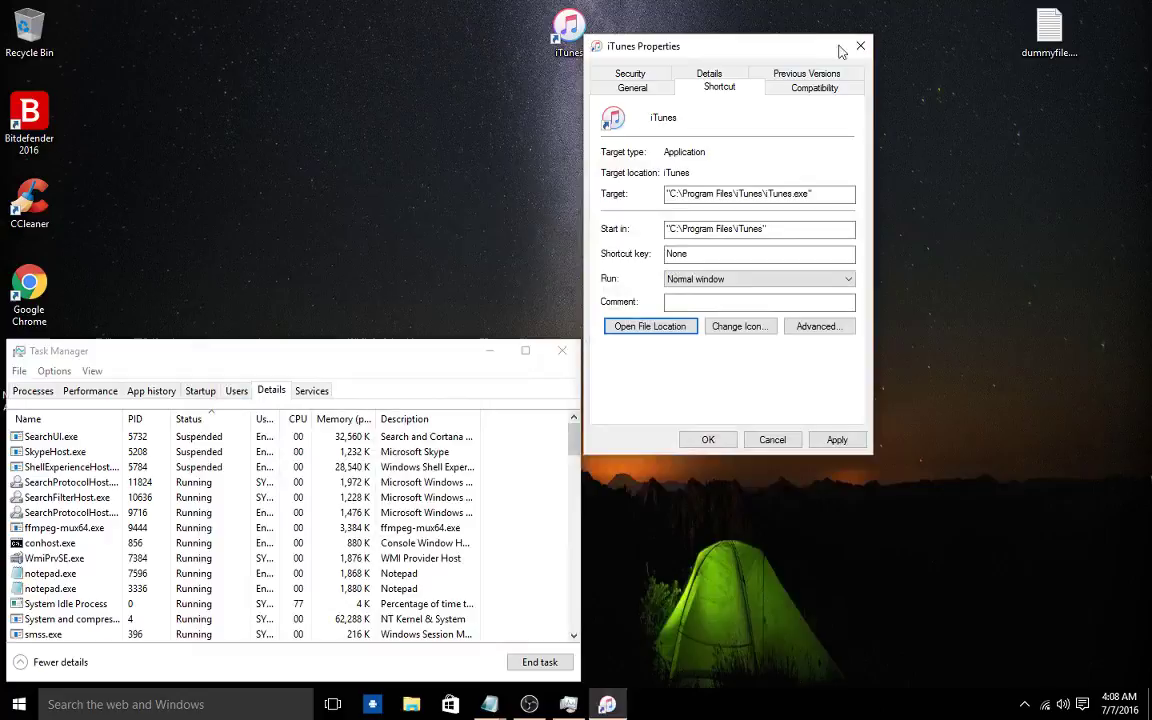
{"action": "left_click", "coordinate": [859, 47]}
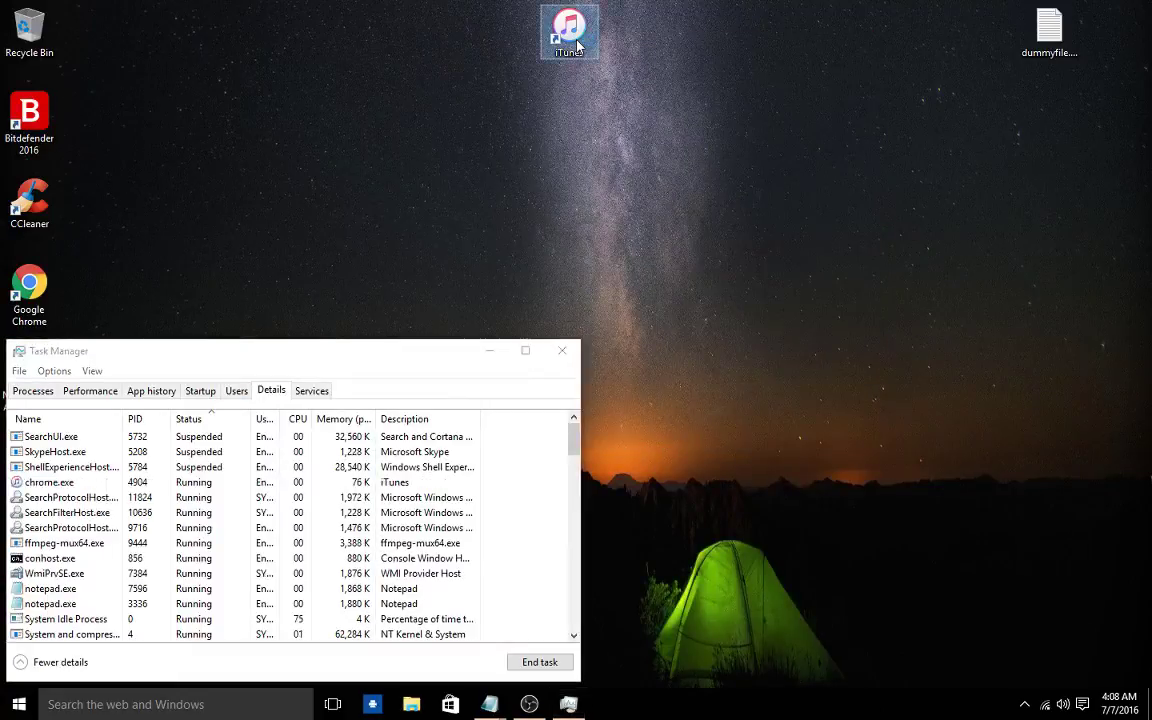
{"action": "double_click", "coordinate": [577, 47]}
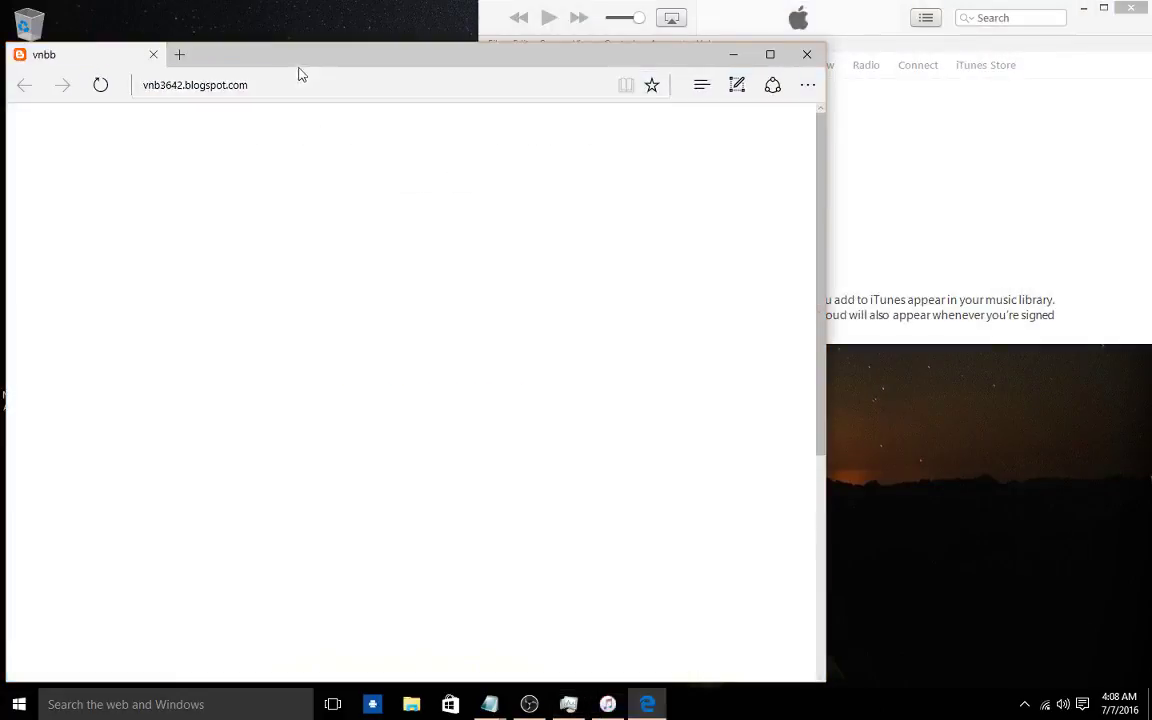
{"action": "left_click_drag", "start_coordinate": [298, 62], "coordinate": [707, 111]}
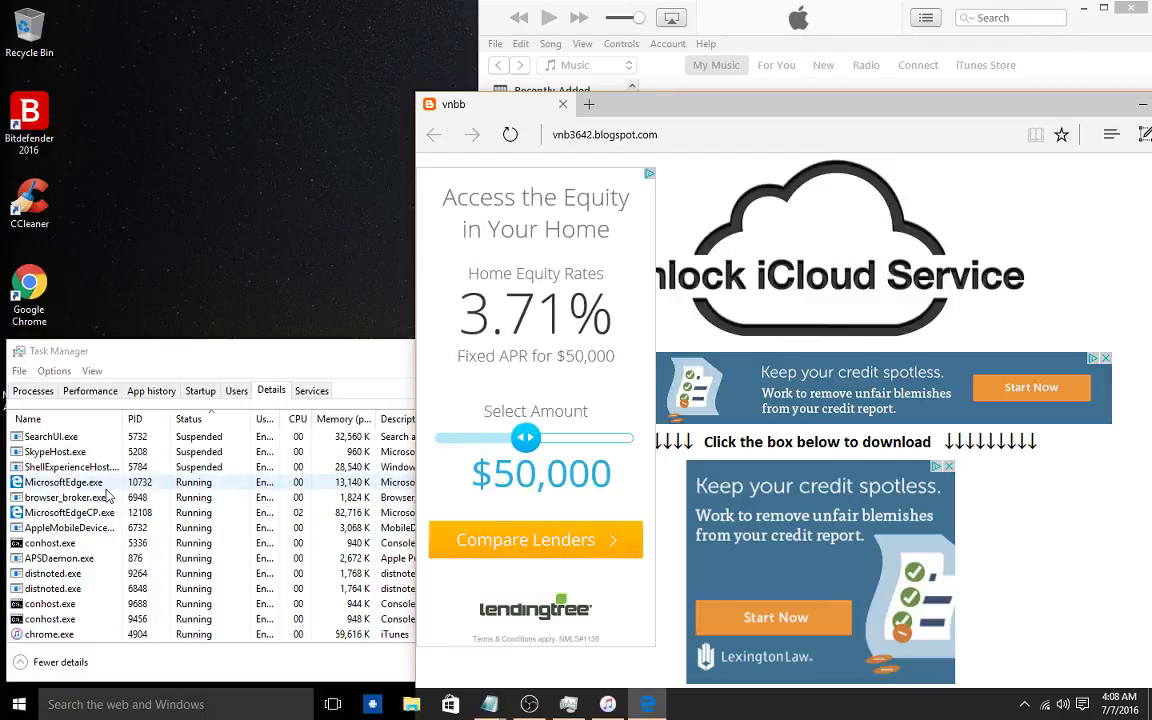
{"action": "left_click_drag", "start_coordinate": [1065, 112], "coordinate": [920, 111]}
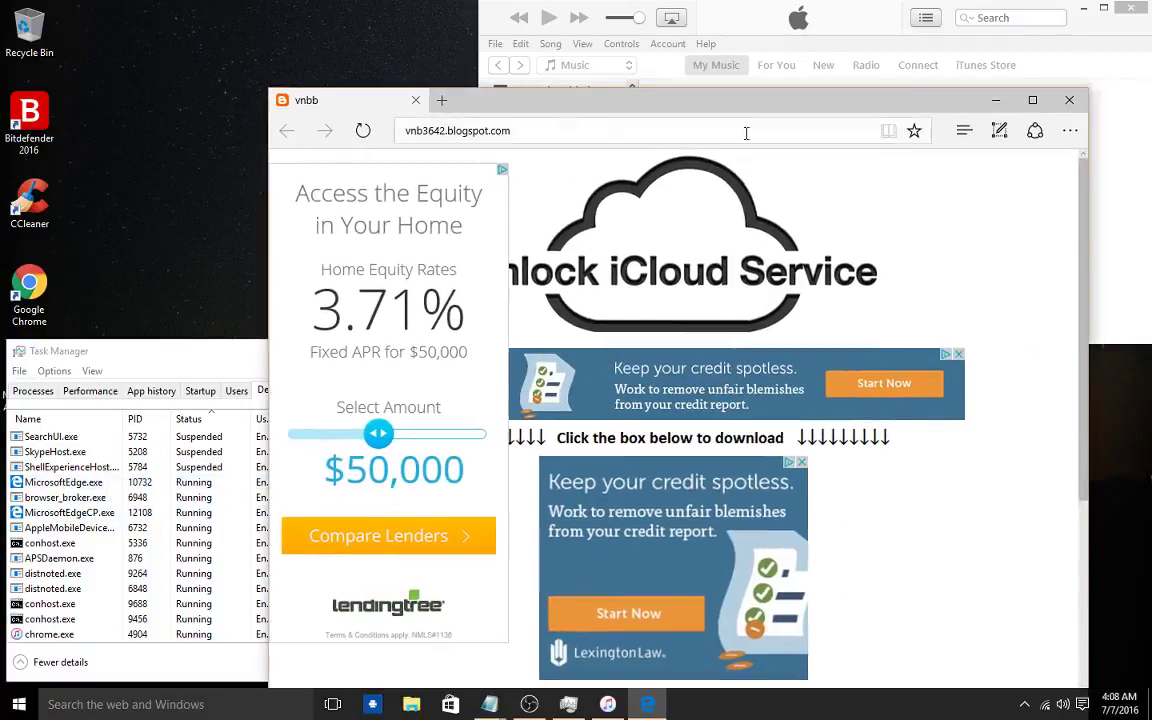
{"action": "left_click", "coordinate": [1066, 104]}
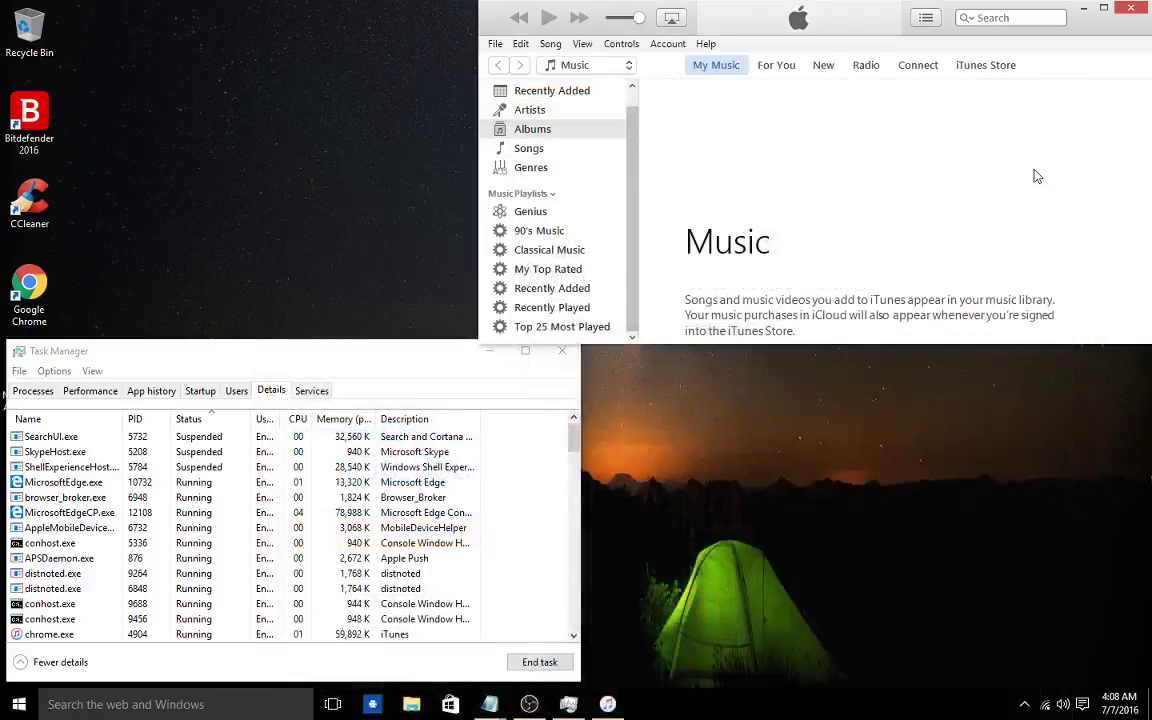
{"action": "left_click", "coordinate": [1140, 12]}
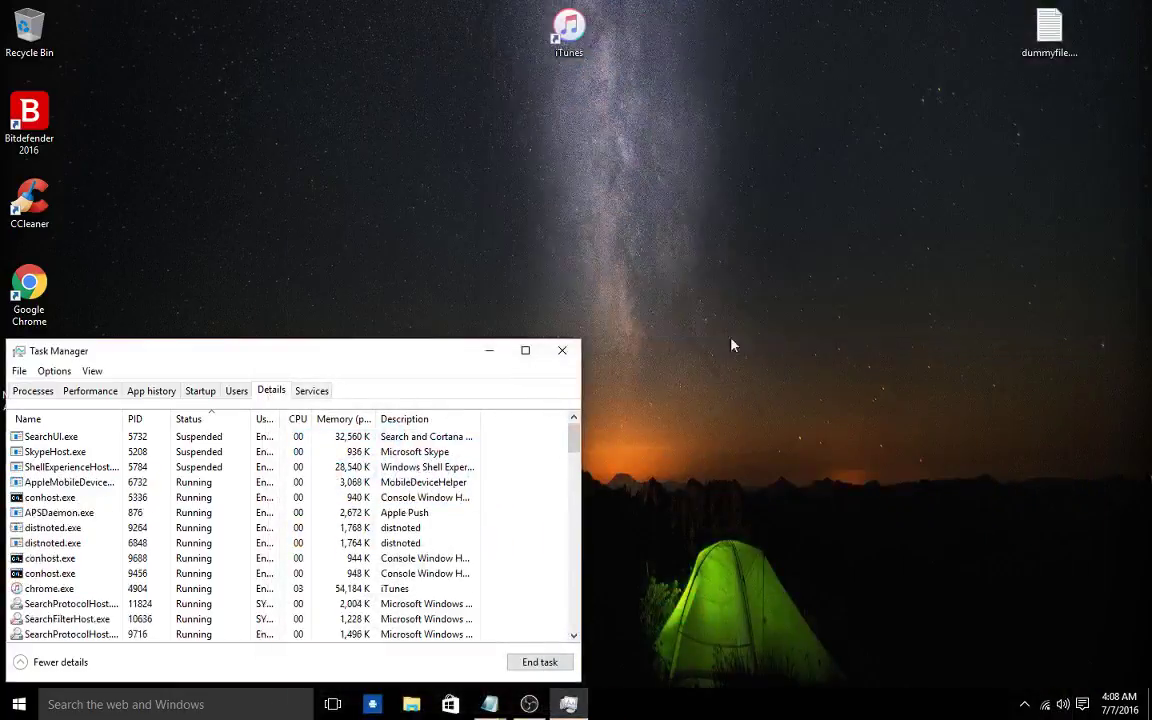
{"action": "double_click", "coordinate": [581, 29]}
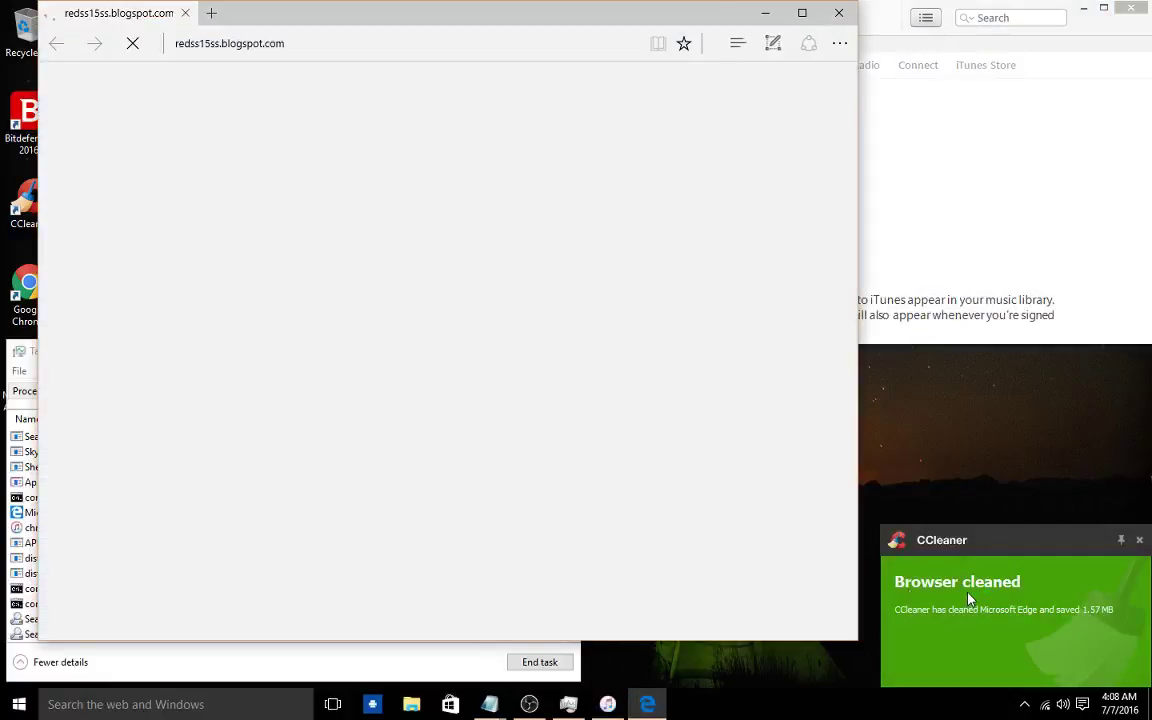
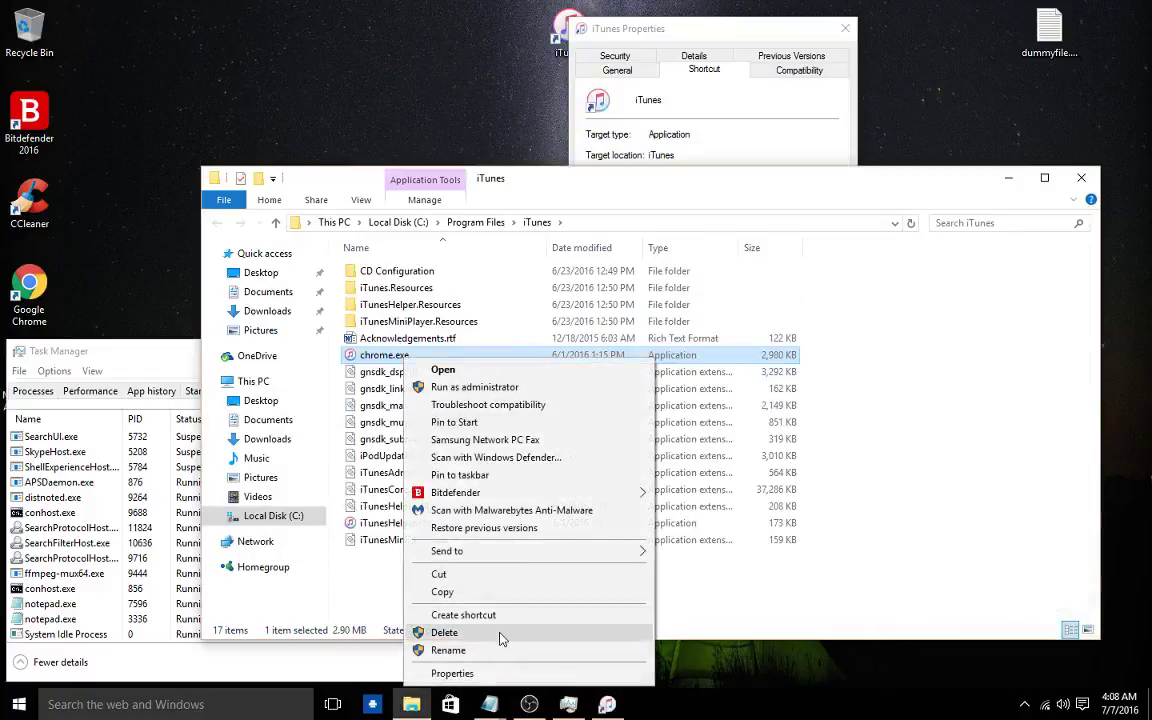
- Rename chrome.exe in the iTunes program folder back to iTunes.exe
{"action": "left_click", "coordinate": [497, 648]}
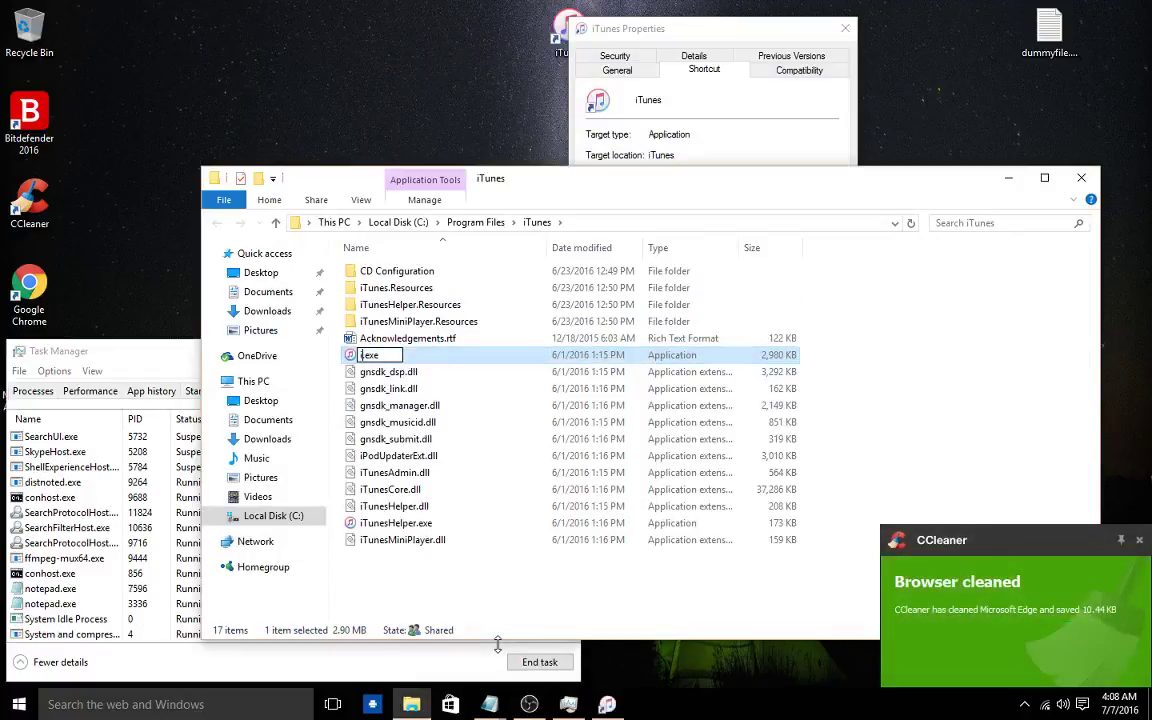
{"action": "type", "text": "iTunes"}
{"action": "key", "text": "Return"}
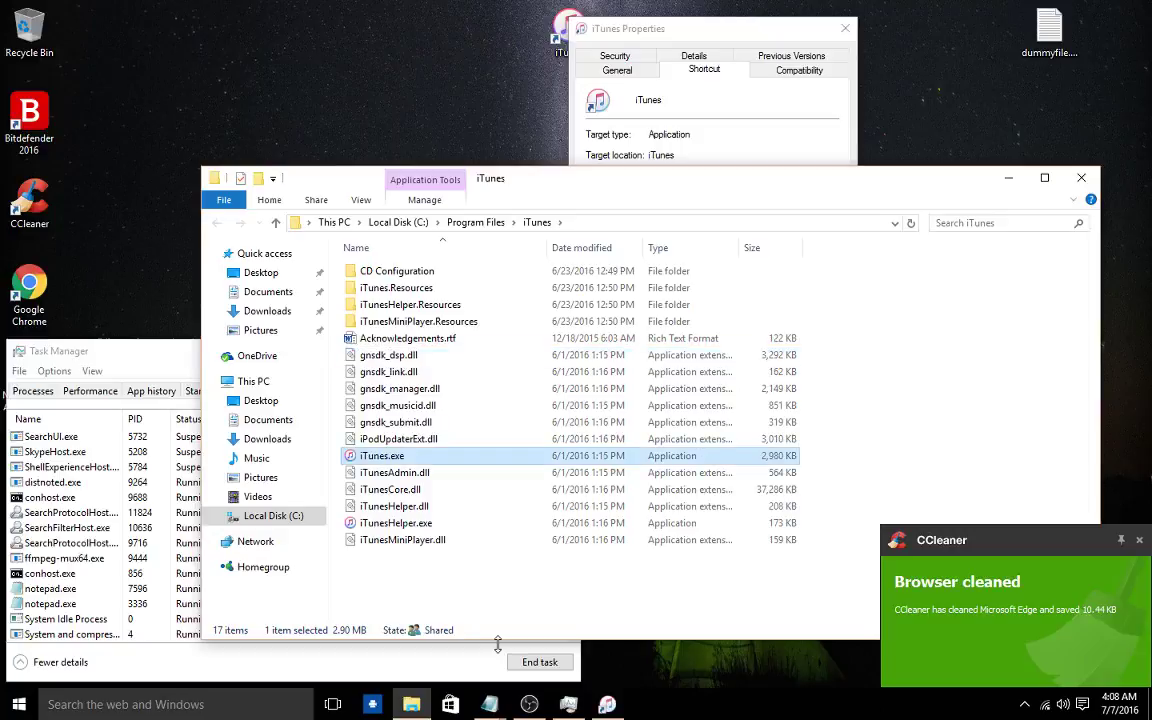
- Dismiss the folder and properties windows, relaunch iTunes to check for Edge processes in Task Manager, and close it
{"action": "left_click", "coordinate": [1081, 177]}
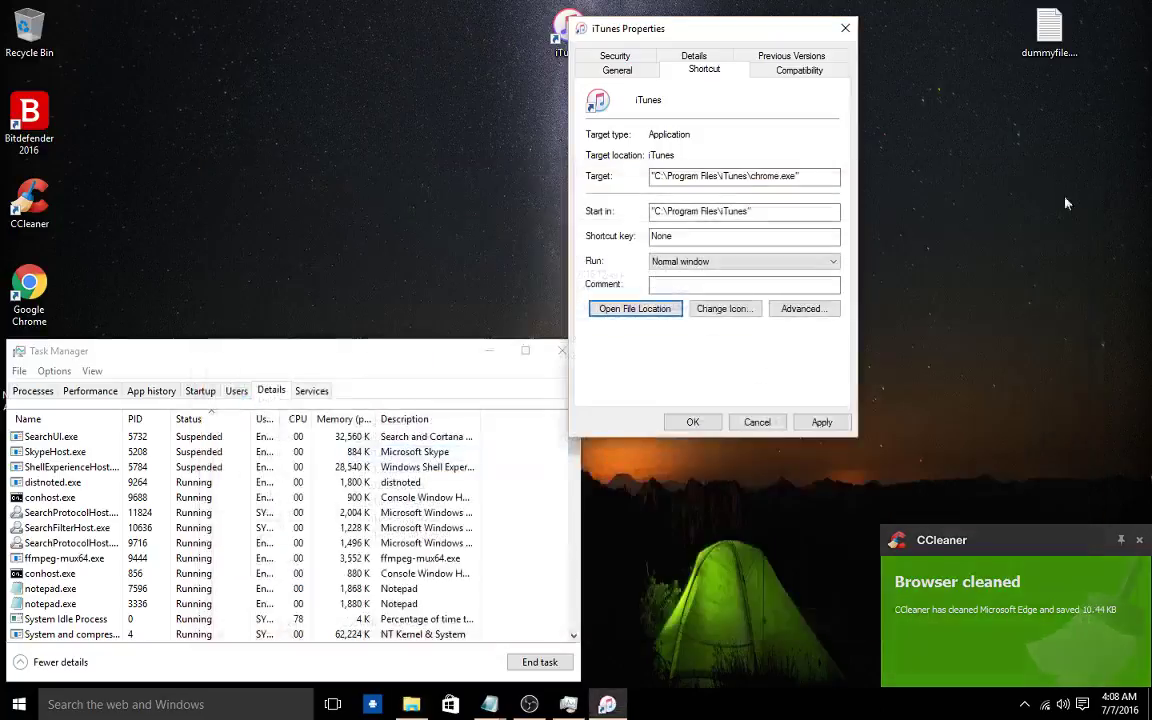
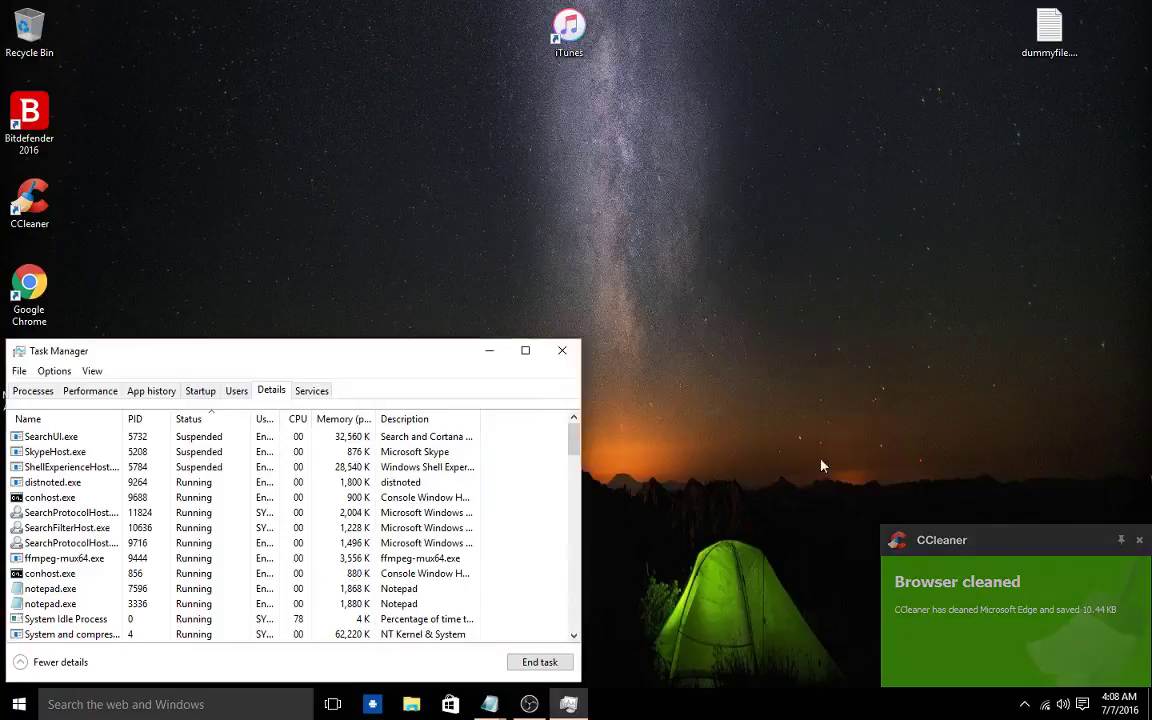
{"action": "double_click", "coordinate": [569, 32]}
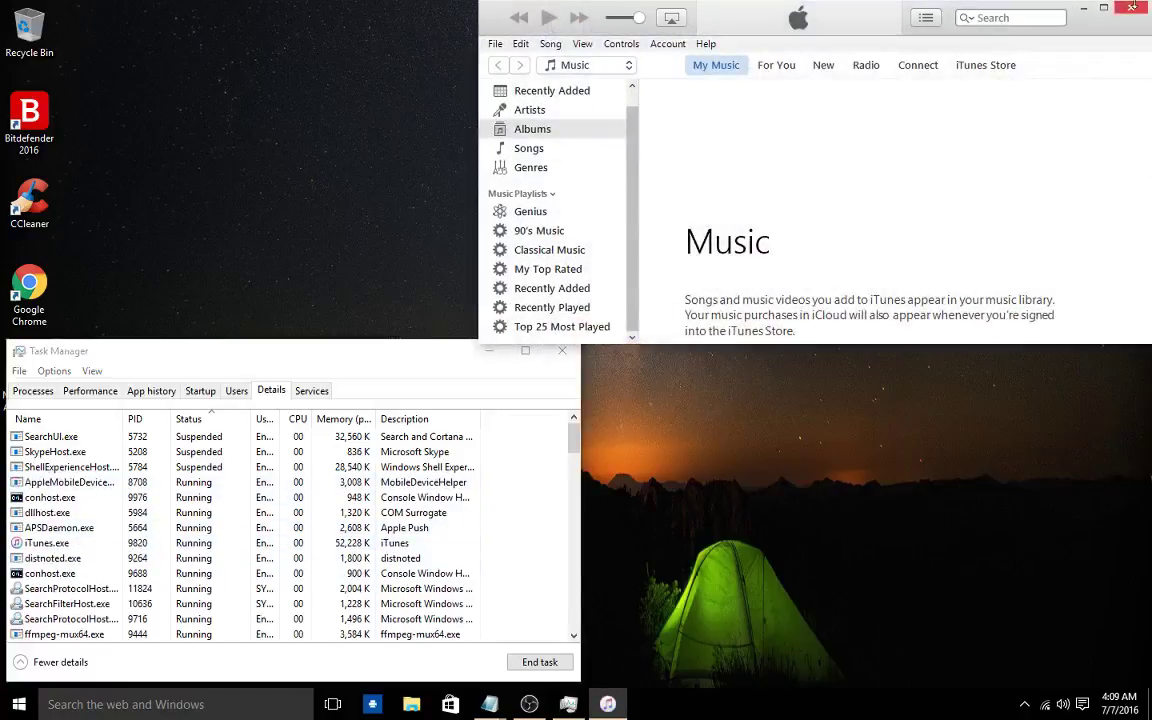
{"action": "left_click", "coordinate": [1124, 11]}
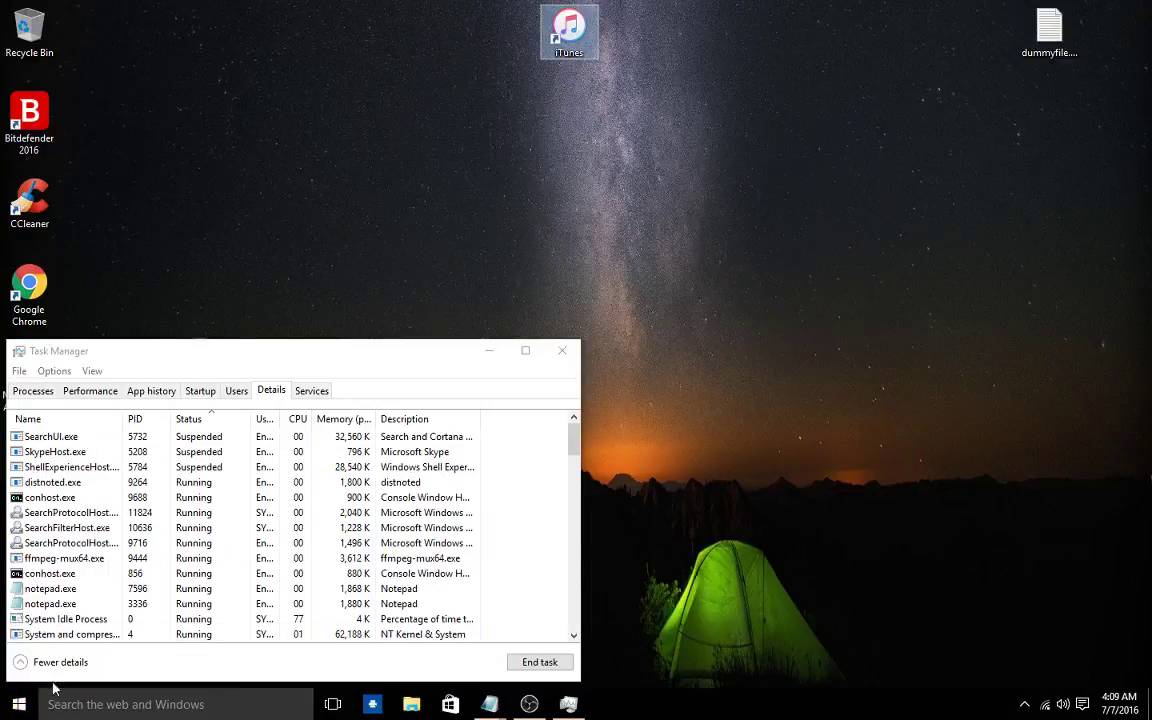
- Open Internet Explorer and arrange its window side by side with Task Manager to check which browser processes run
{"action": "left_click", "coordinate": [22, 706]}
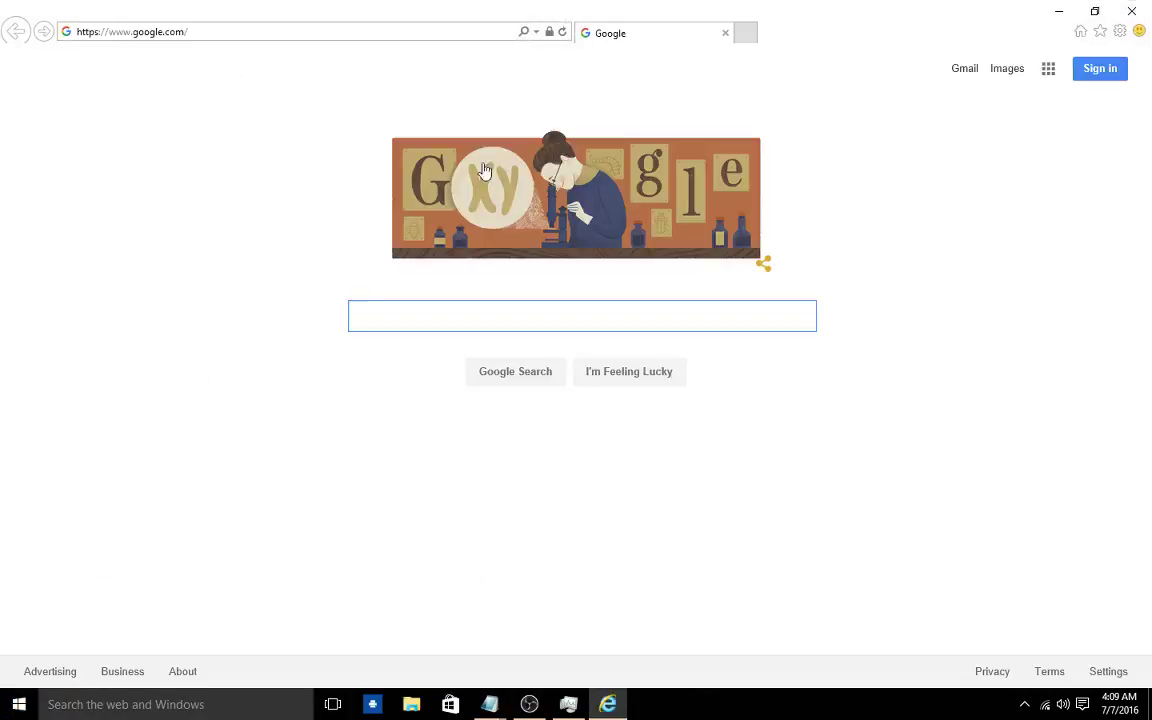
{"action": "left_click", "coordinate": [1091, 12]}
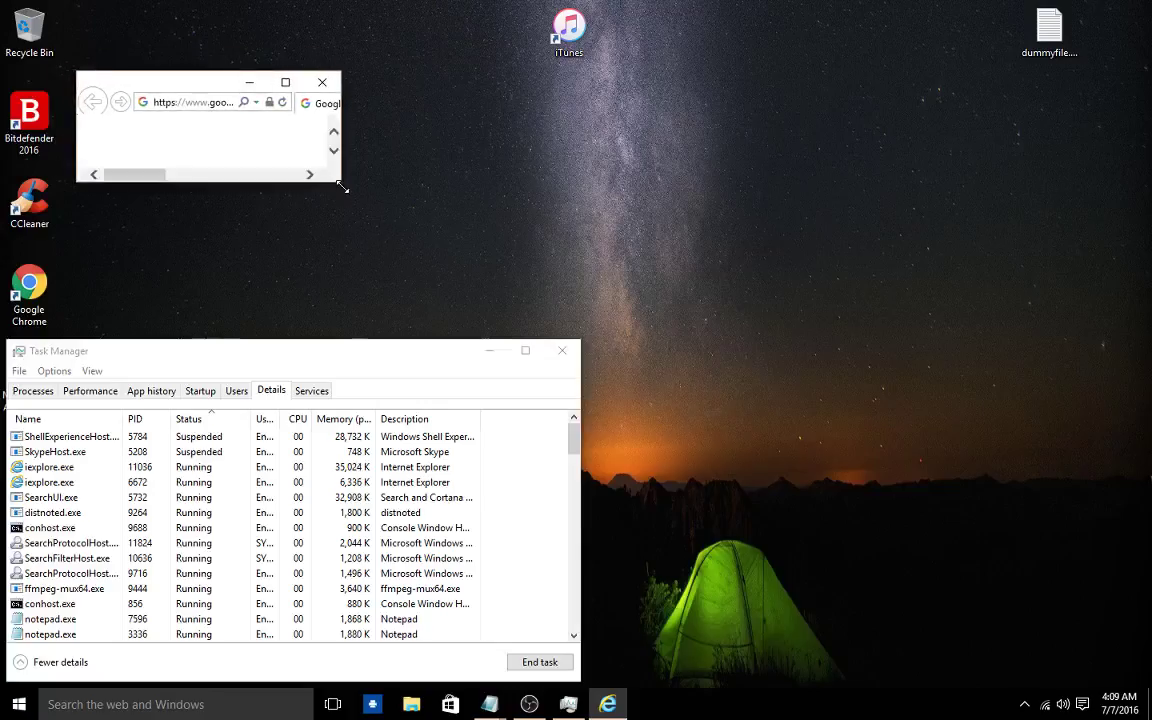
{"action": "left_click_drag", "start_coordinate": [342, 187], "coordinate": [769, 310]}
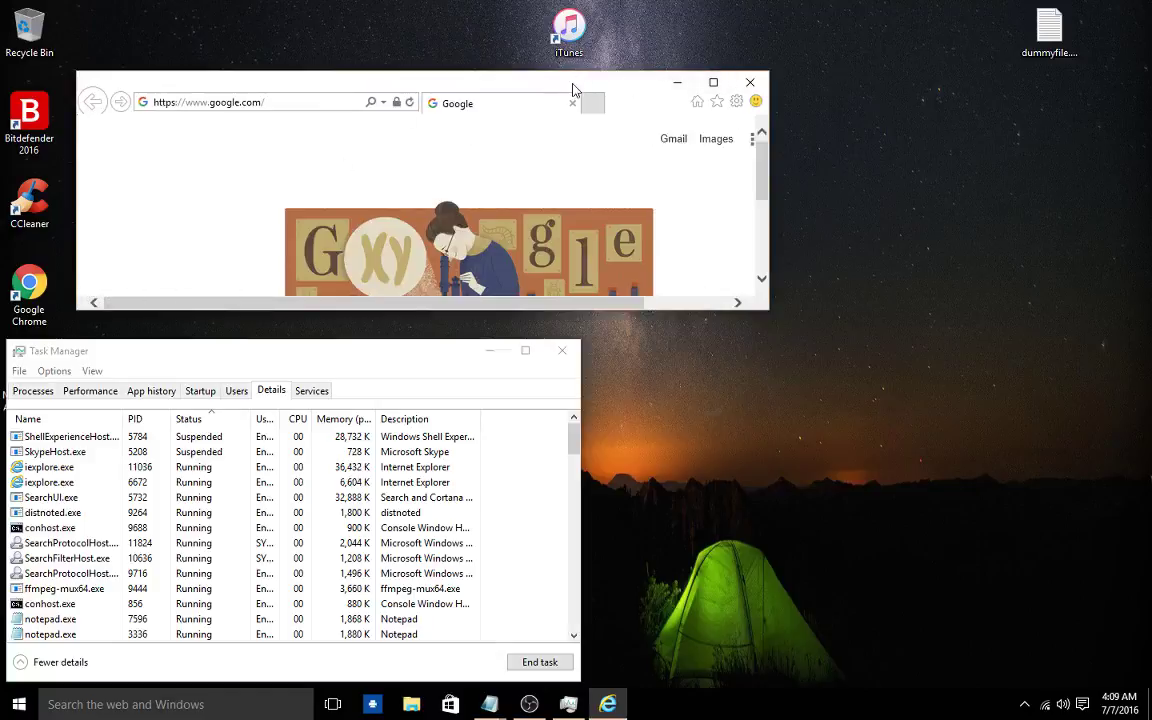
{"action": "left_click_drag", "start_coordinate": [572, 90], "coordinate": [1151, 150]}
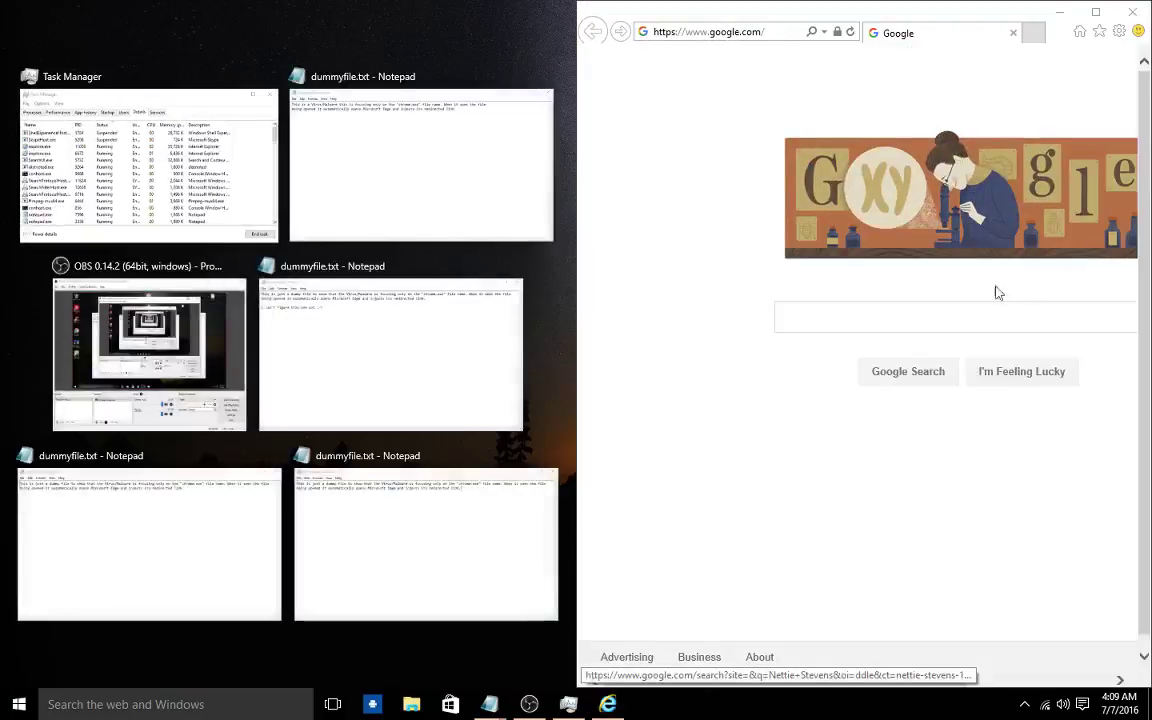
{"action": "left_click", "coordinate": [164, 153]}
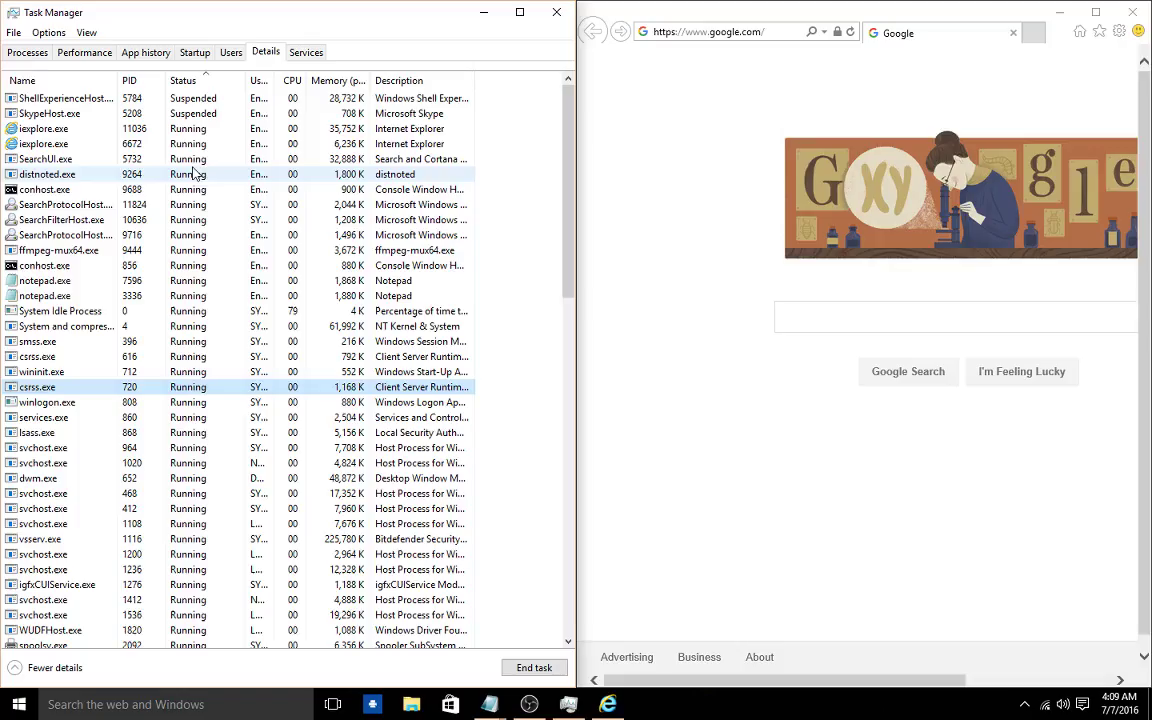
{"action": "left_click", "coordinate": [900, 315]}
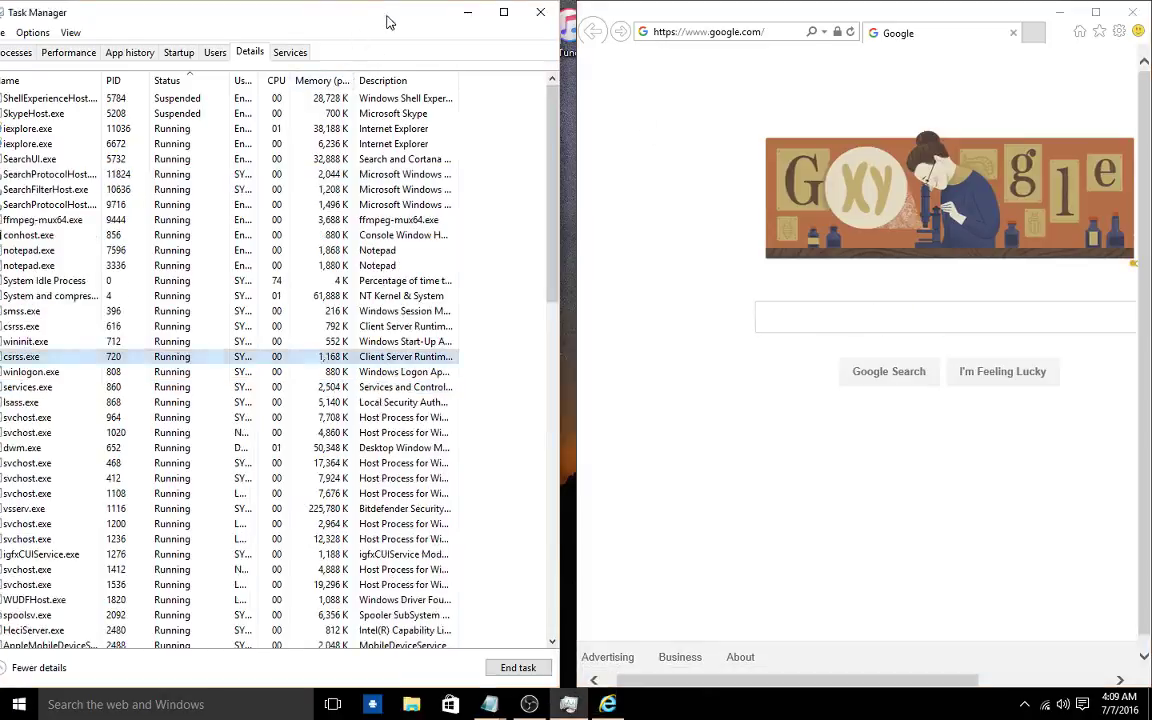
- Shrink Task Manager into a corner of the screen and search Google for "rings" in Internet Explorer
{"action": "left_click_drag", "start_coordinate": [391, 23], "coordinate": [2, 6]}
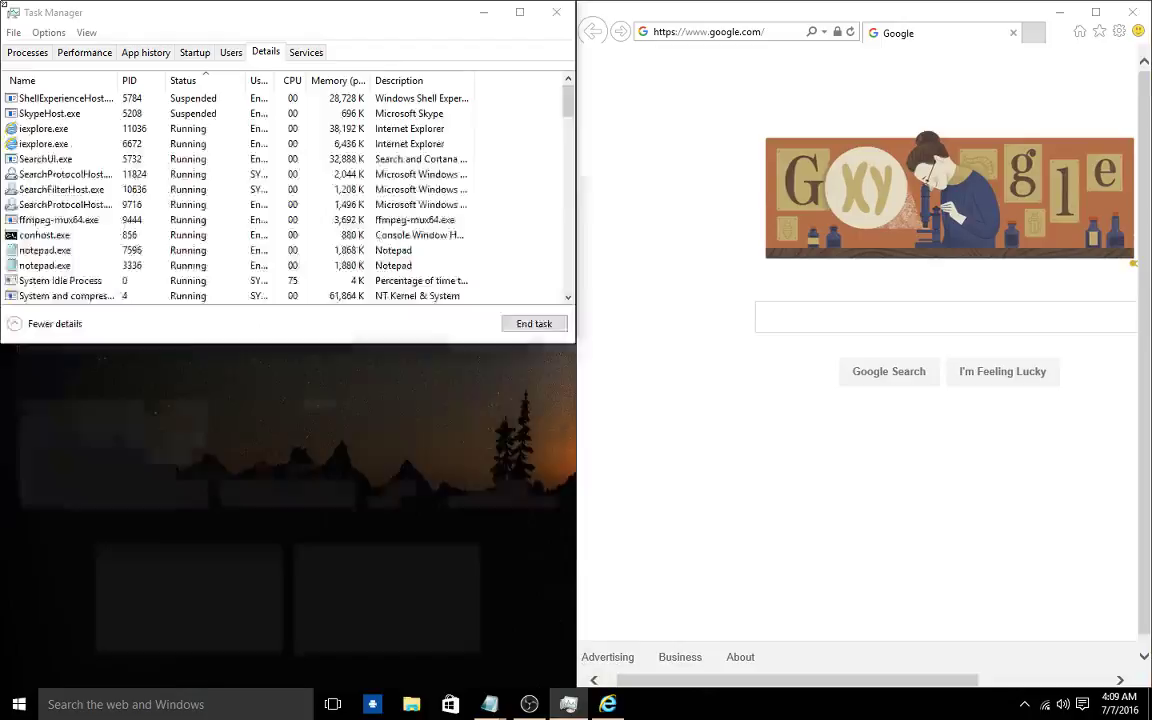
{"action": "left_click", "coordinate": [1037, 525]}
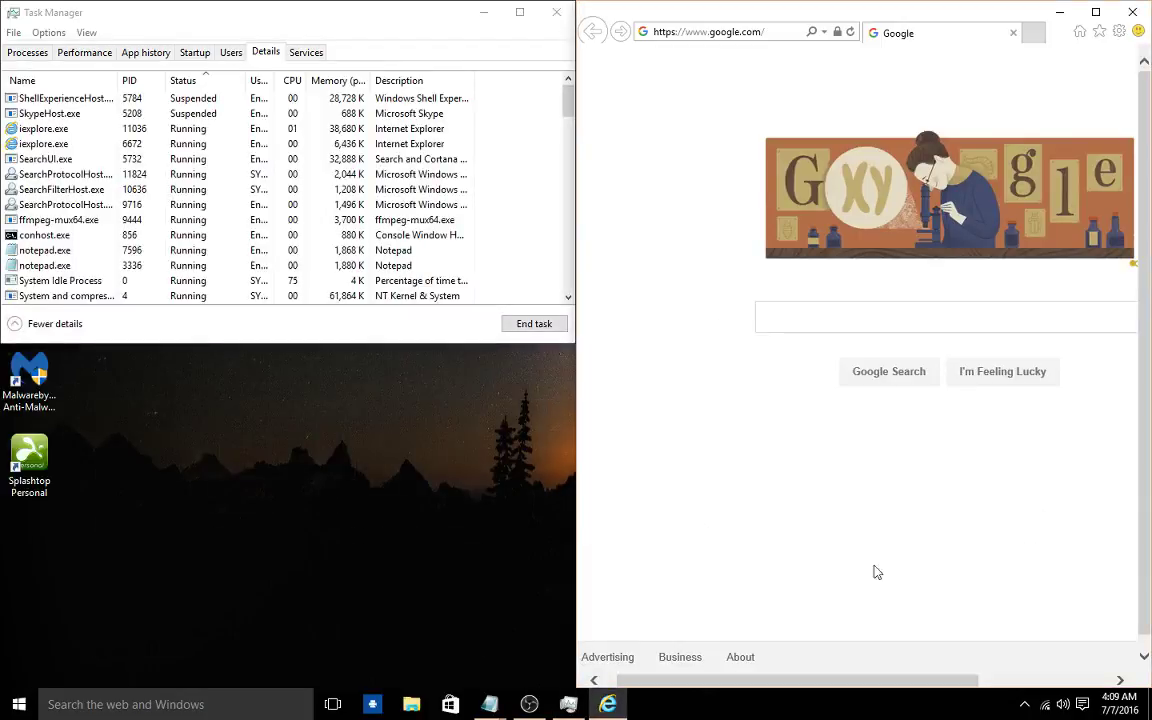
{"action": "left_click", "coordinate": [1002, 313]}
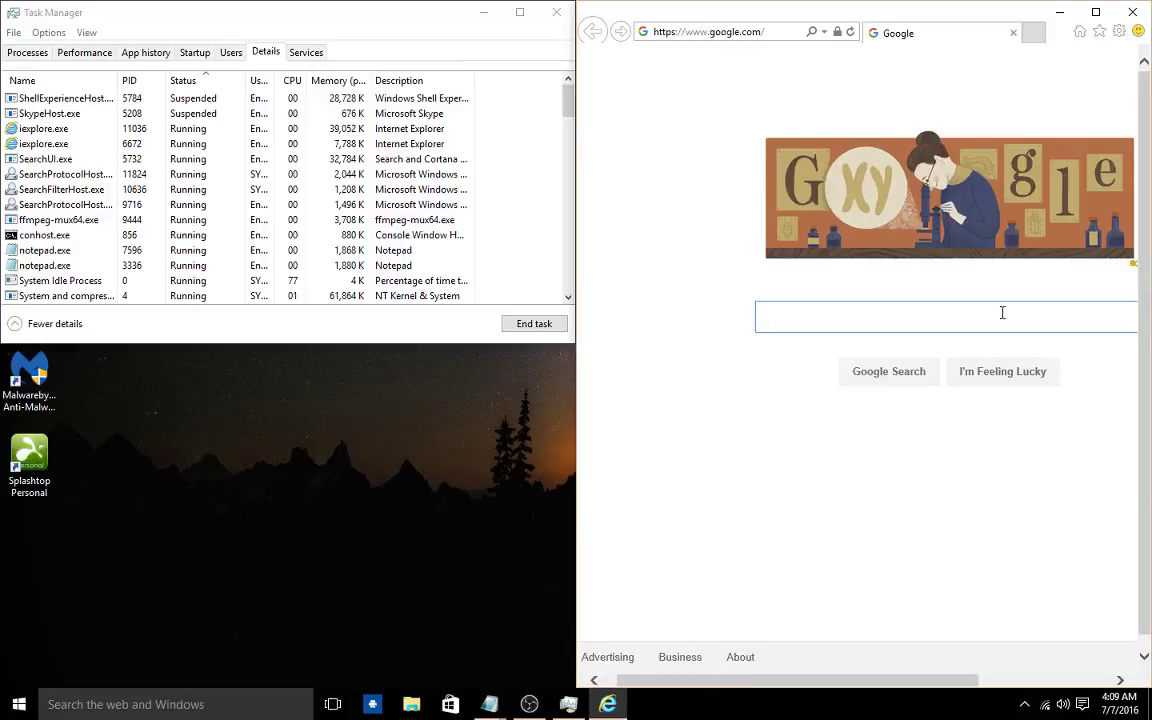
{"action": "type", "text": "rings"}
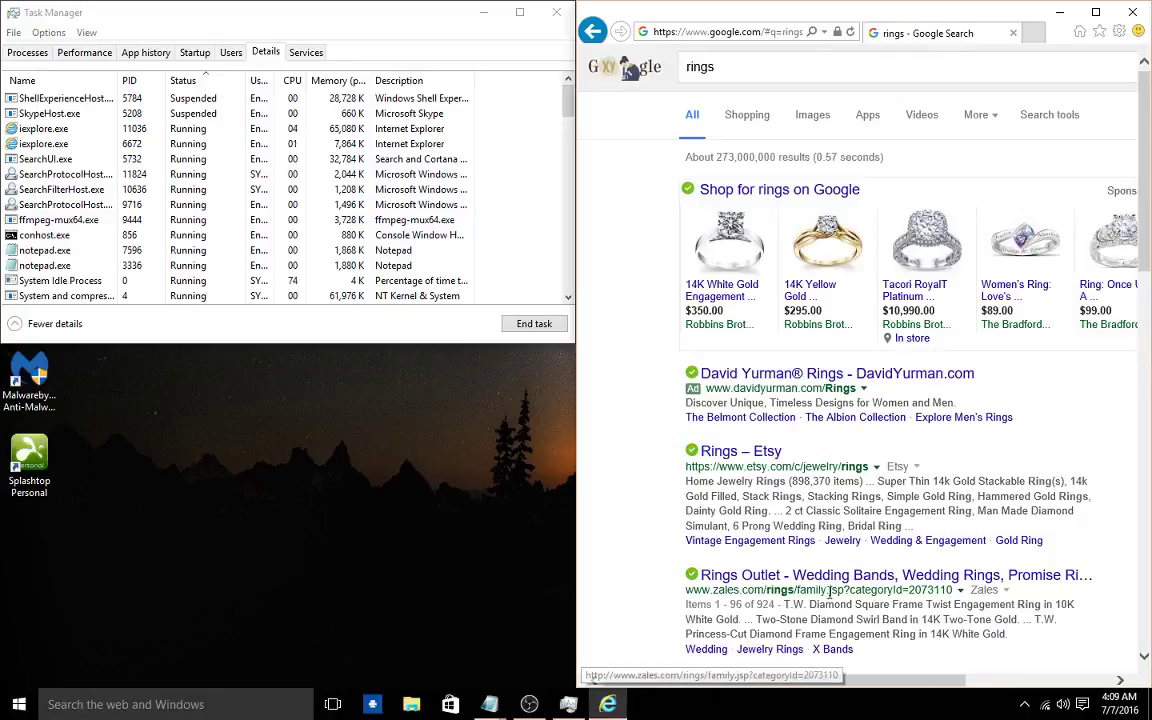
- Look through the Google results for rings alongside the process list, and close Internet Explorer
{"action": "scroll", "coordinate": [800, 510], "scroll_direction": "down", "scroll_amount": 5}
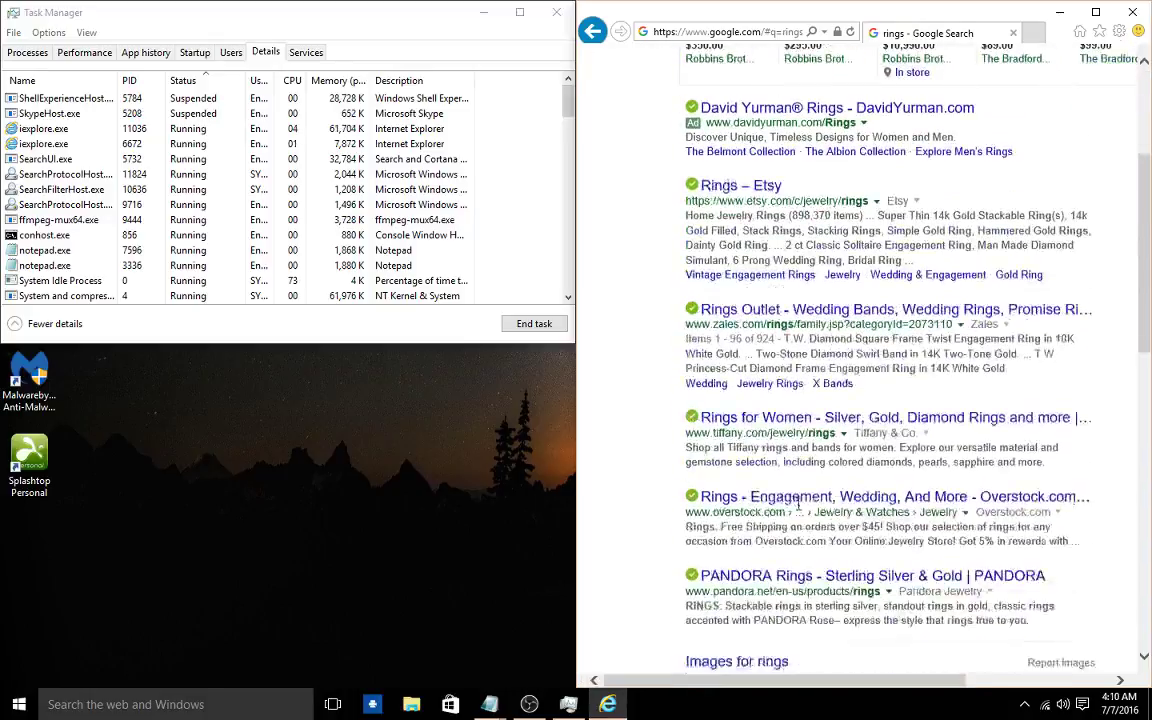
{"action": "scroll", "coordinate": [800, 510], "scroll_direction": "up", "scroll_amount": 3}
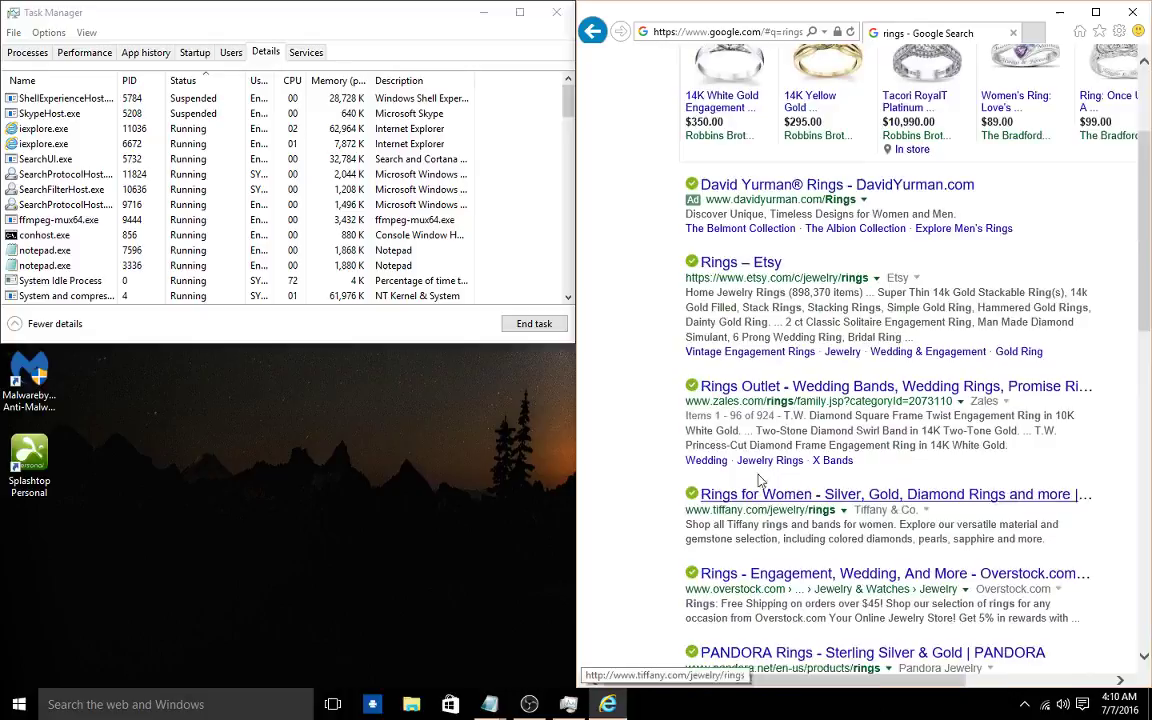
{"action": "scroll", "coordinate": [787, 416], "scroll_direction": "up", "scroll_amount": 2}
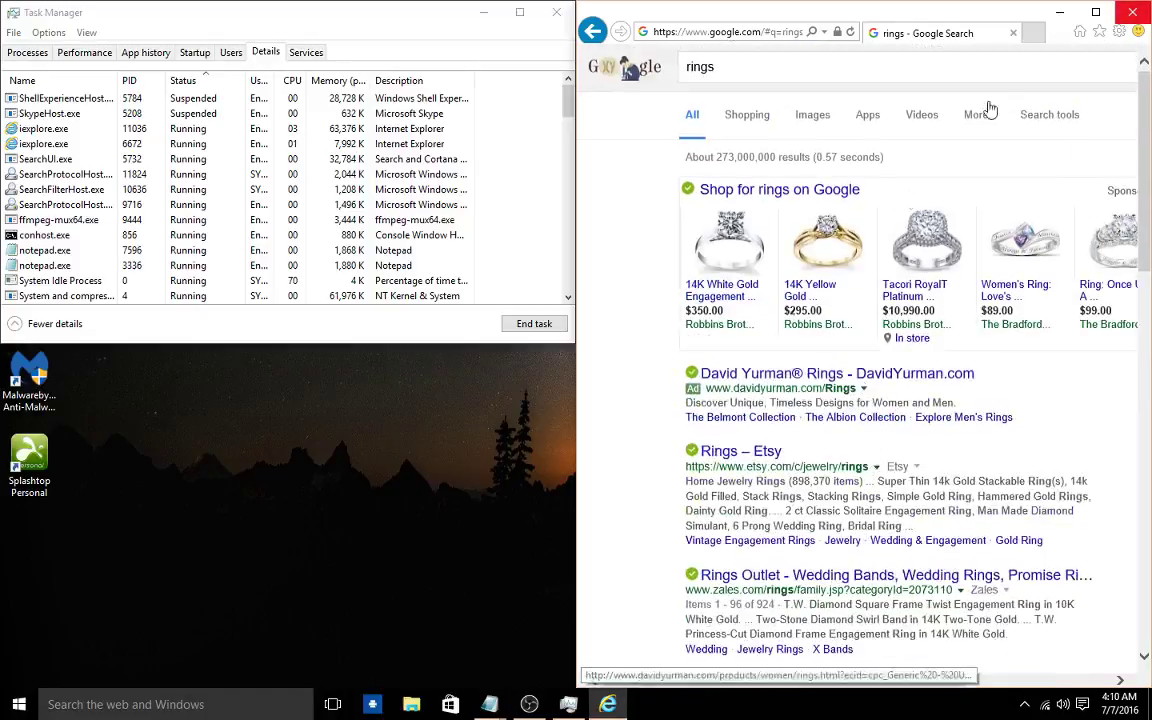
{"action": "left_click", "coordinate": [1135, 13]}
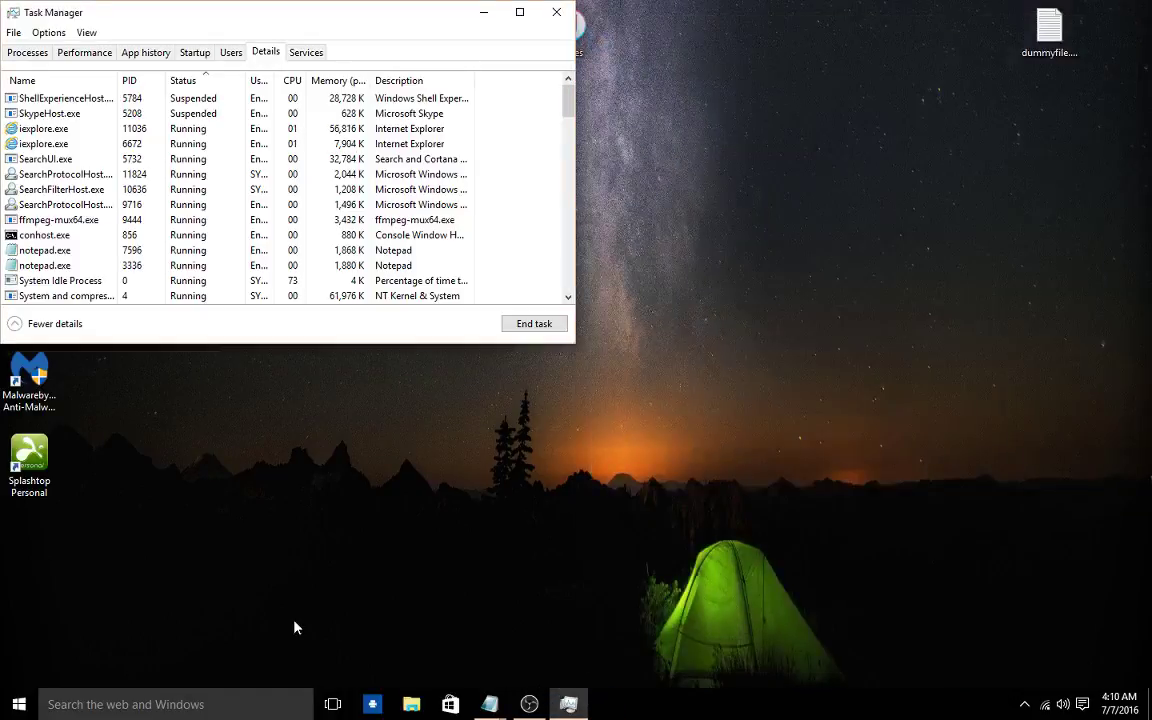
- Open Microsoft Edge and run a web search for "rings"
{"action": "key", "text": "super"}
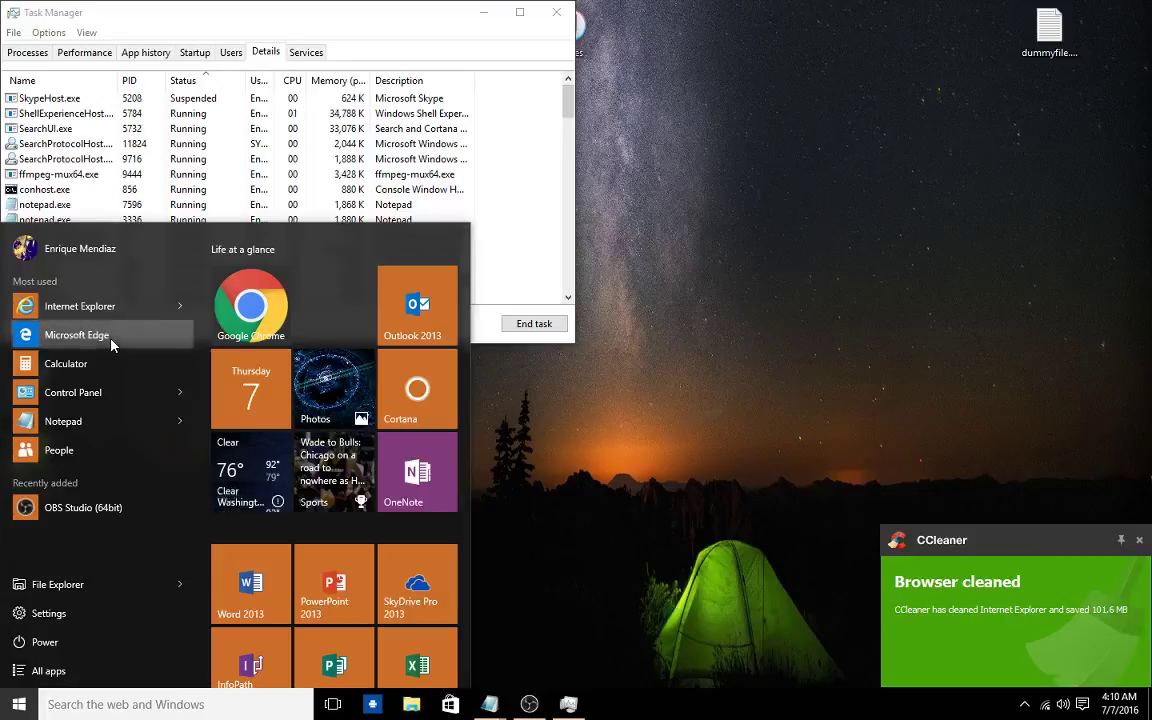
{"action": "left_click", "coordinate": [111, 344]}
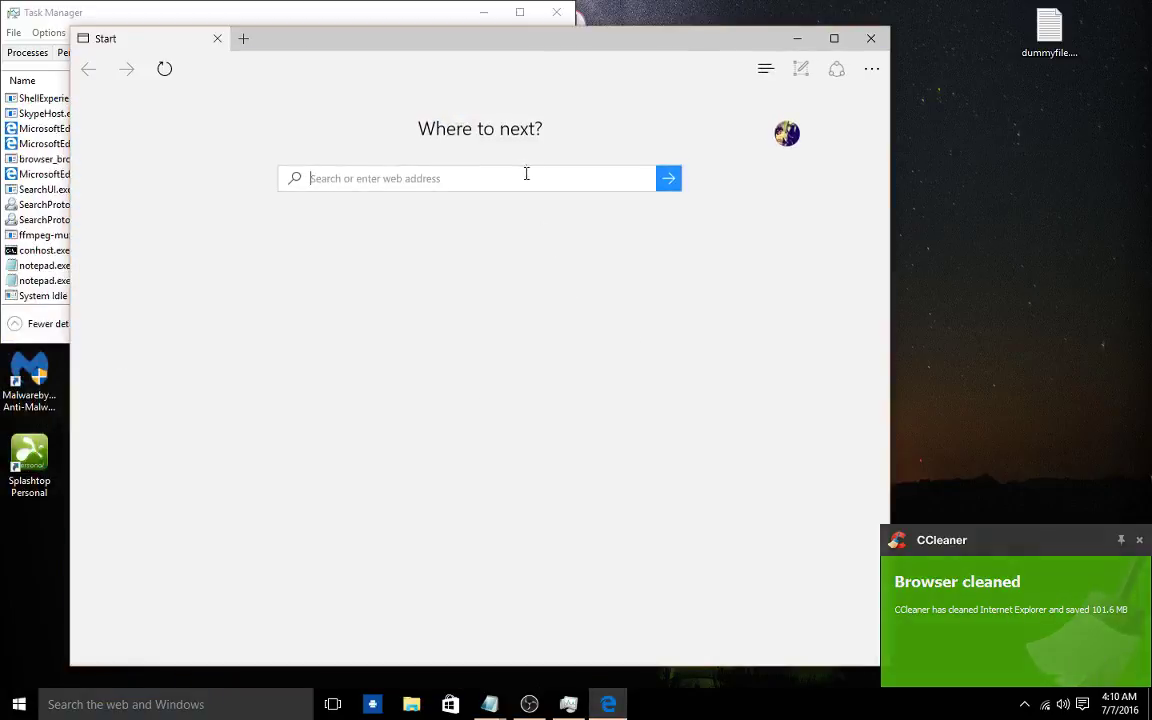
{"action": "type", "text": "rings"}
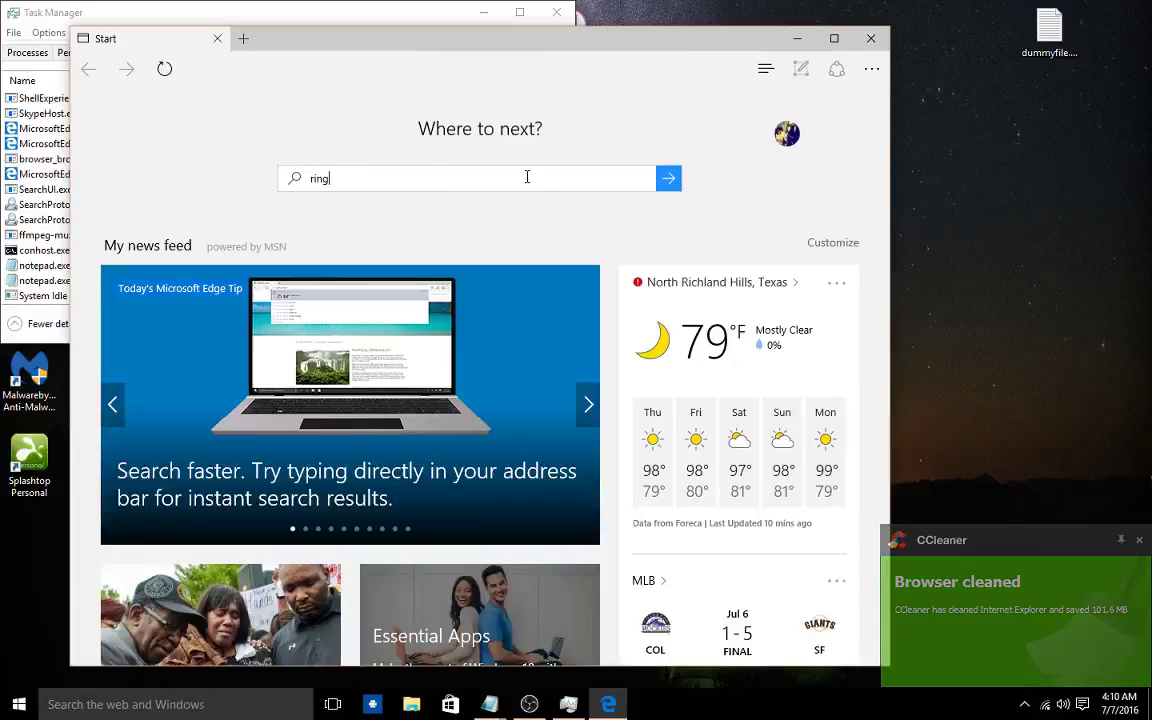
{"action": "key", "text": "Return"}
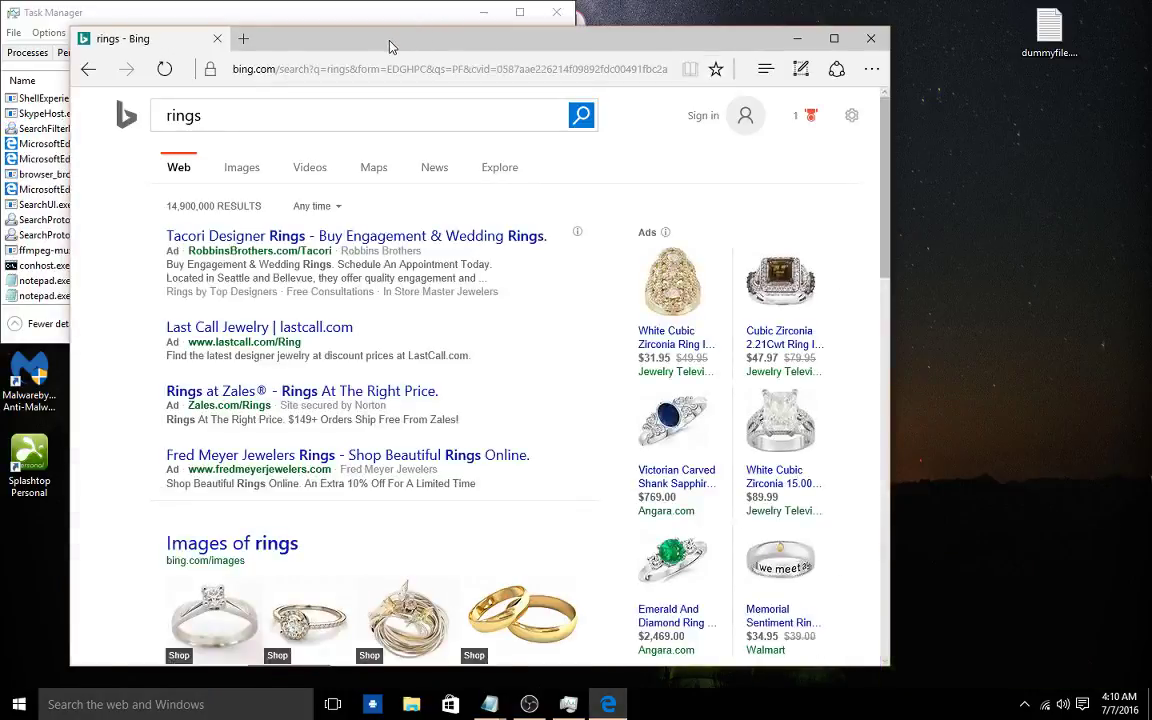
- Snap the Edge window beside Task Manager, look through the Bing results for rings, and close Edge
{"action": "left_click_drag", "start_coordinate": [391, 44], "coordinate": [1150, 147]}
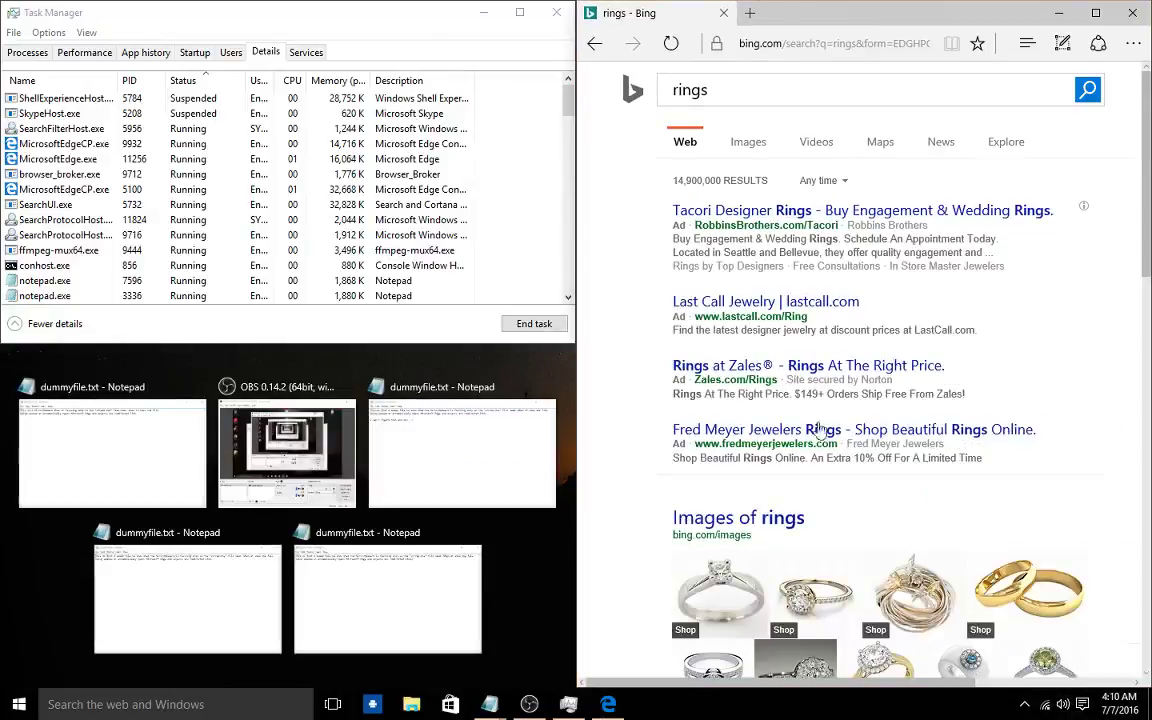
{"action": "left_click", "coordinate": [1070, 309]}
{"action": "scroll", "coordinate": [1067, 314], "scroll_direction": "down", "scroll_amount": 10}
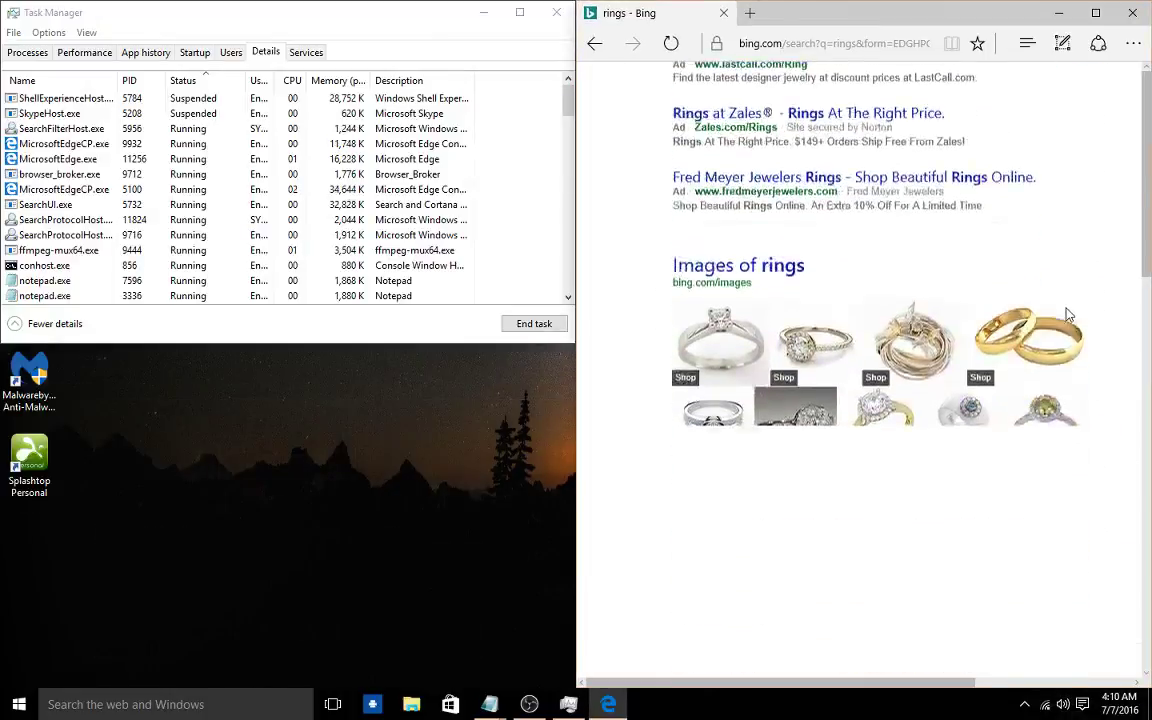
{"action": "scroll", "coordinate": [881, 434], "scroll_direction": "down", "scroll_amount": 2}
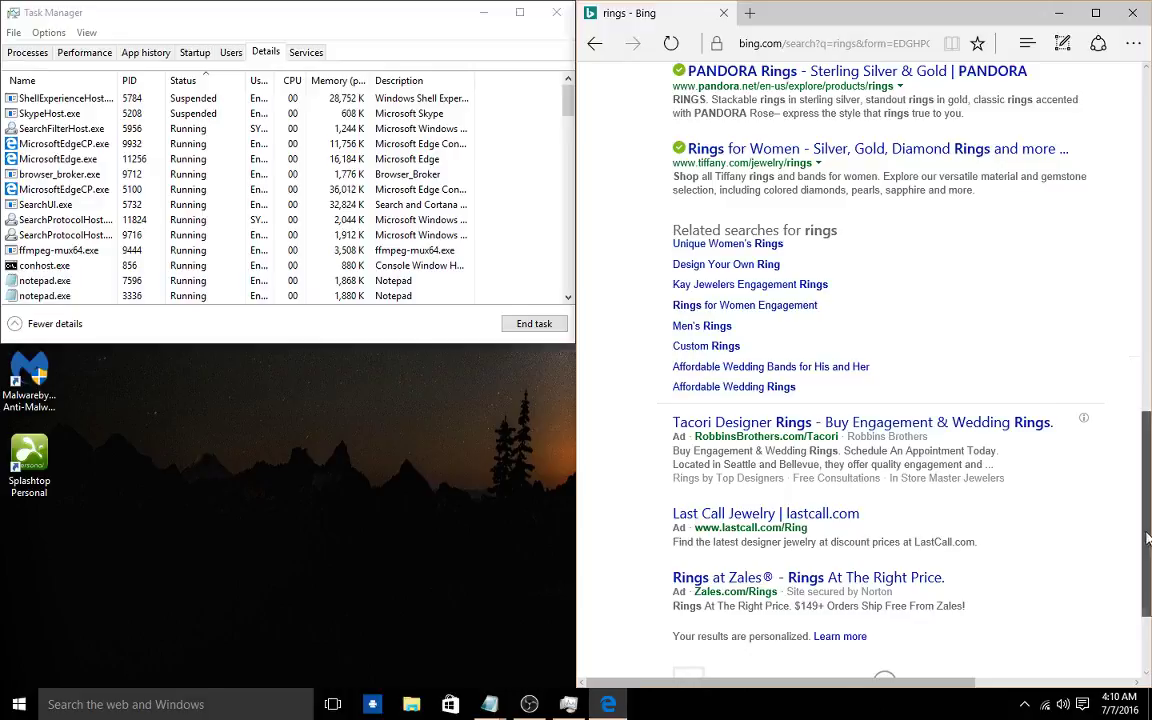
{"action": "left_click_drag", "start_coordinate": [1147, 538], "coordinate": [1130, 8]}
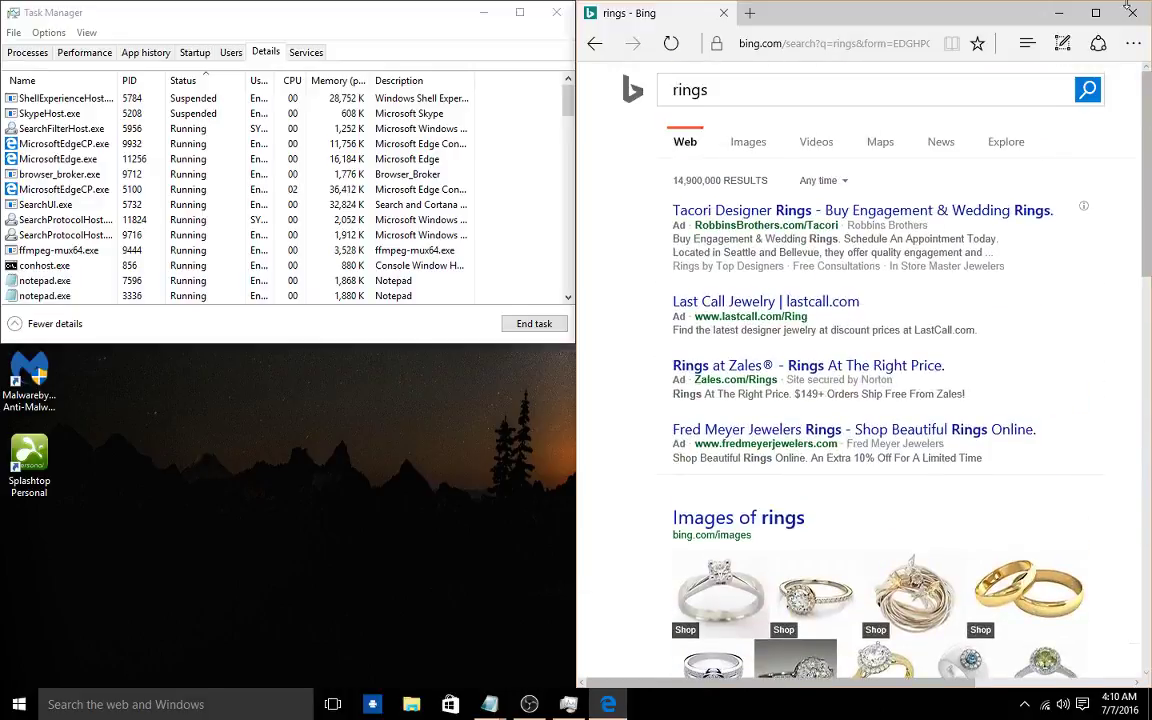
{"action": "left_click", "coordinate": [1131, 12]}
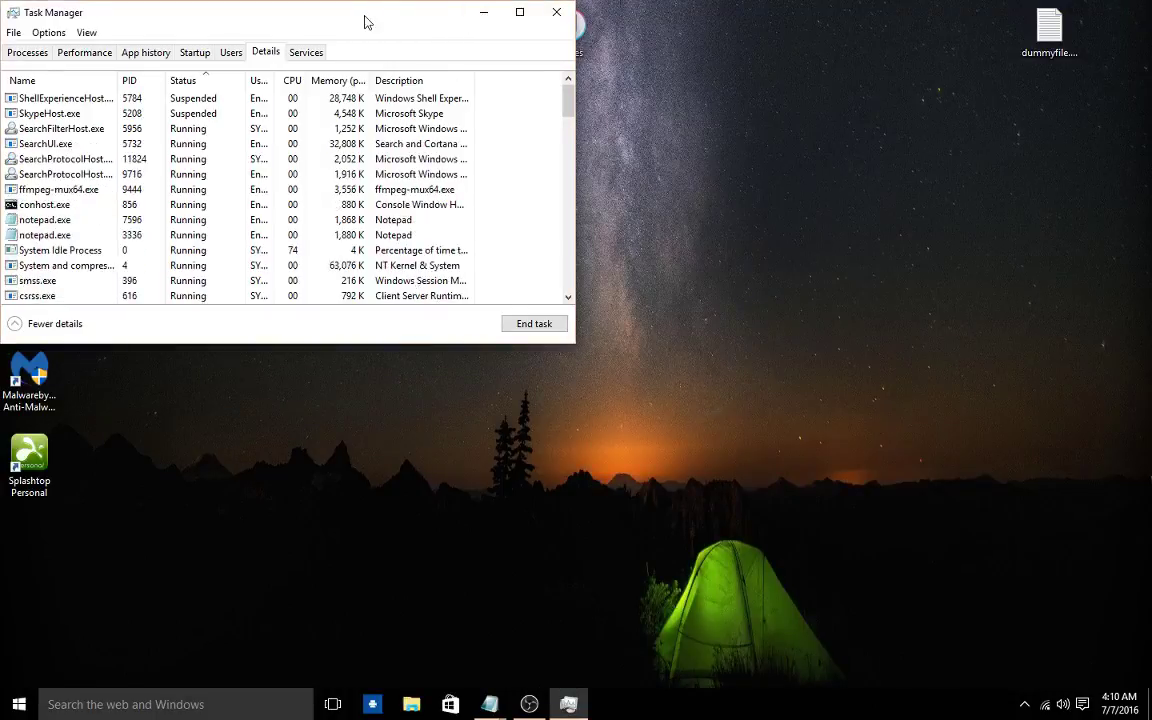
- Move Task Manager clear of the desktop shortcuts and open the Google Chrome shortcut's file location from its properties
{"action": "left_click_drag", "start_coordinate": [365, 22], "coordinate": [3, 680]}
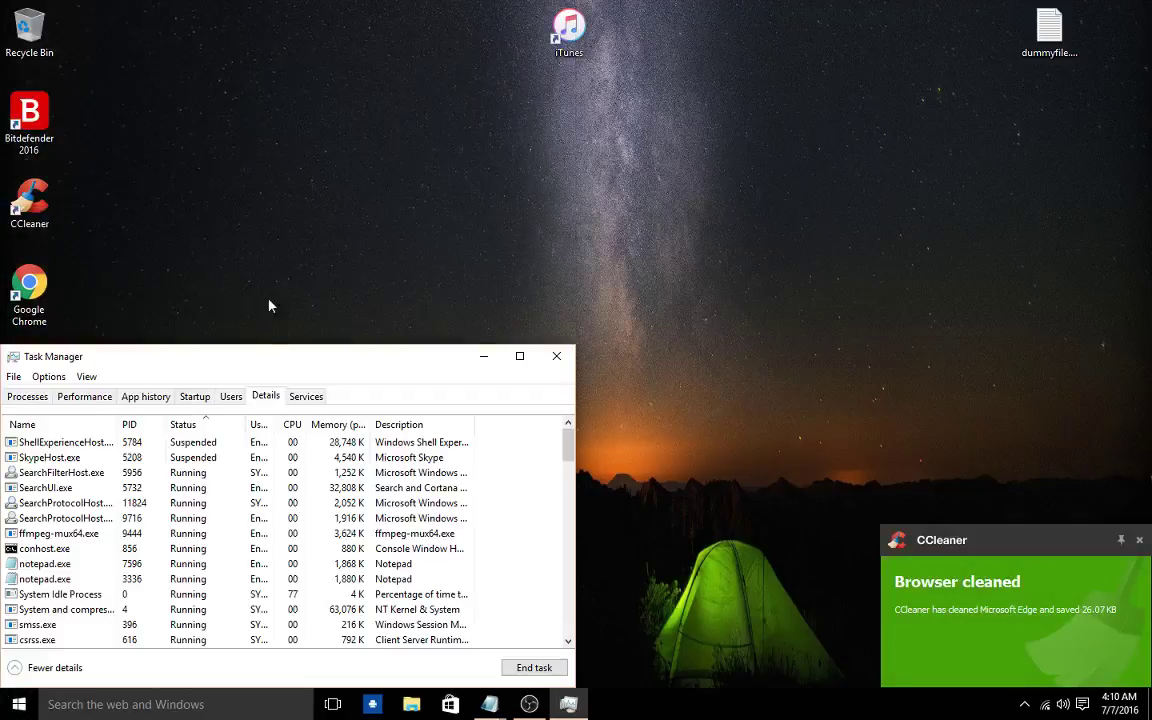
{"action": "right_click", "coordinate": [16, 278]}
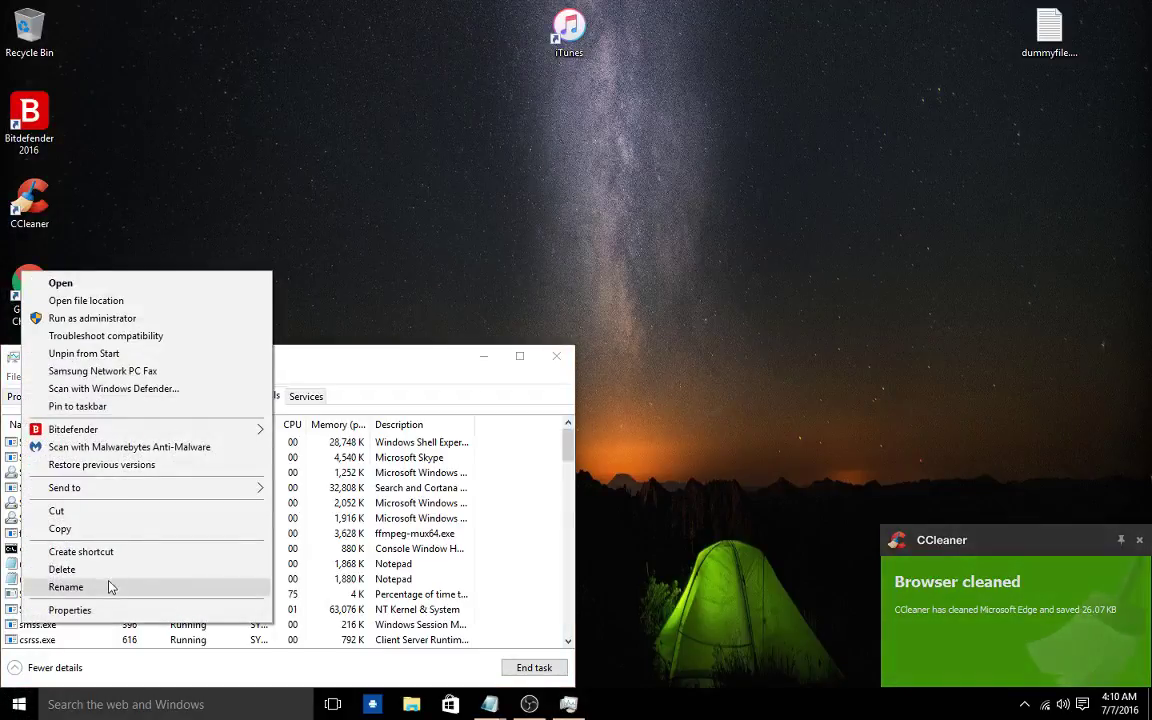
{"action": "left_click", "coordinate": [110, 610]}
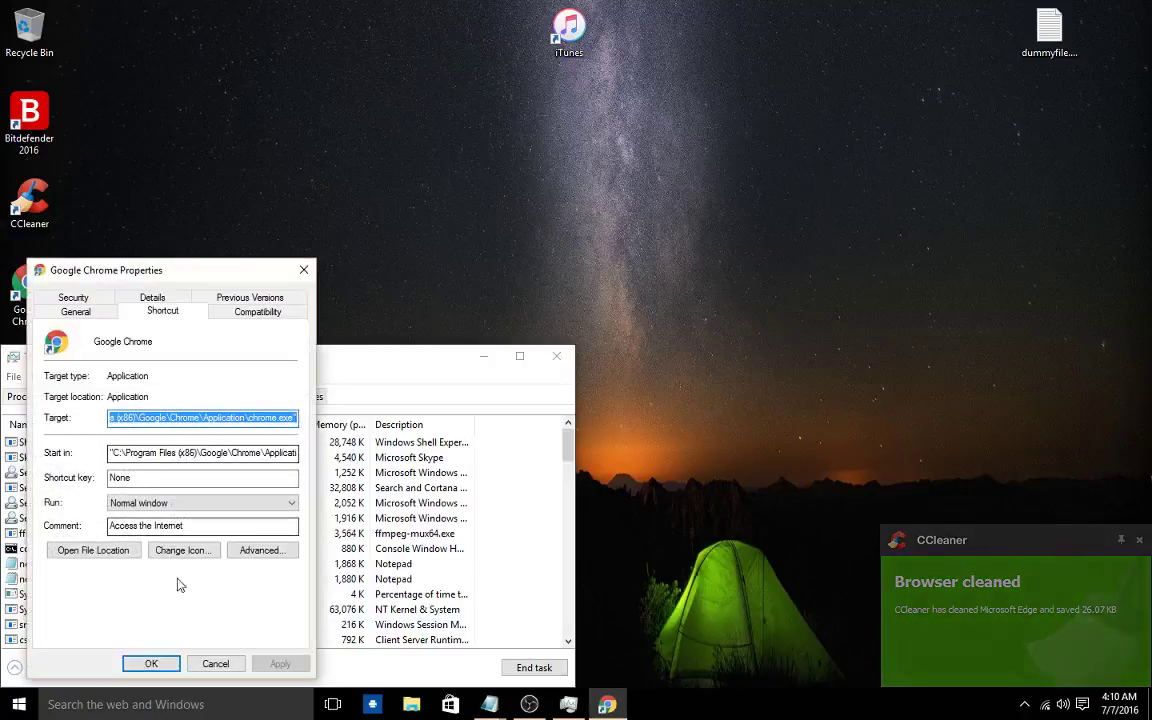
{"action": "left_click", "coordinate": [96, 555]}
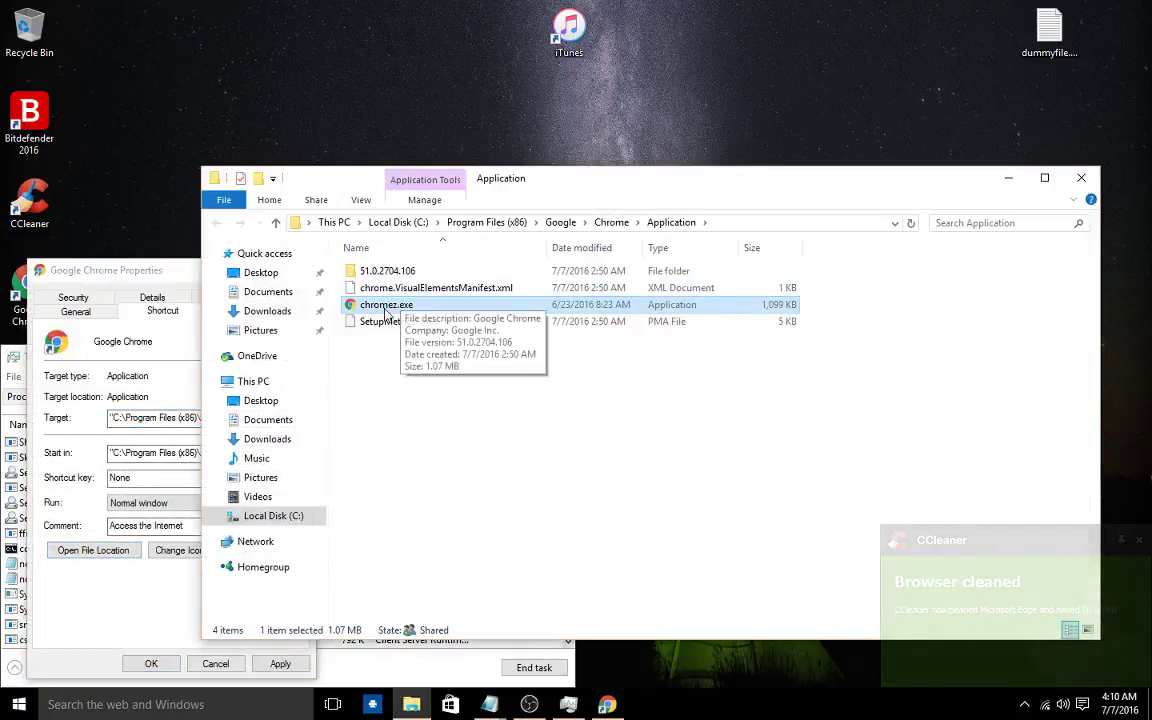
- Rename chromez.exe in the Chrome Application folder back to chrome.exe
{"action": "right_click", "coordinate": [387, 312]}
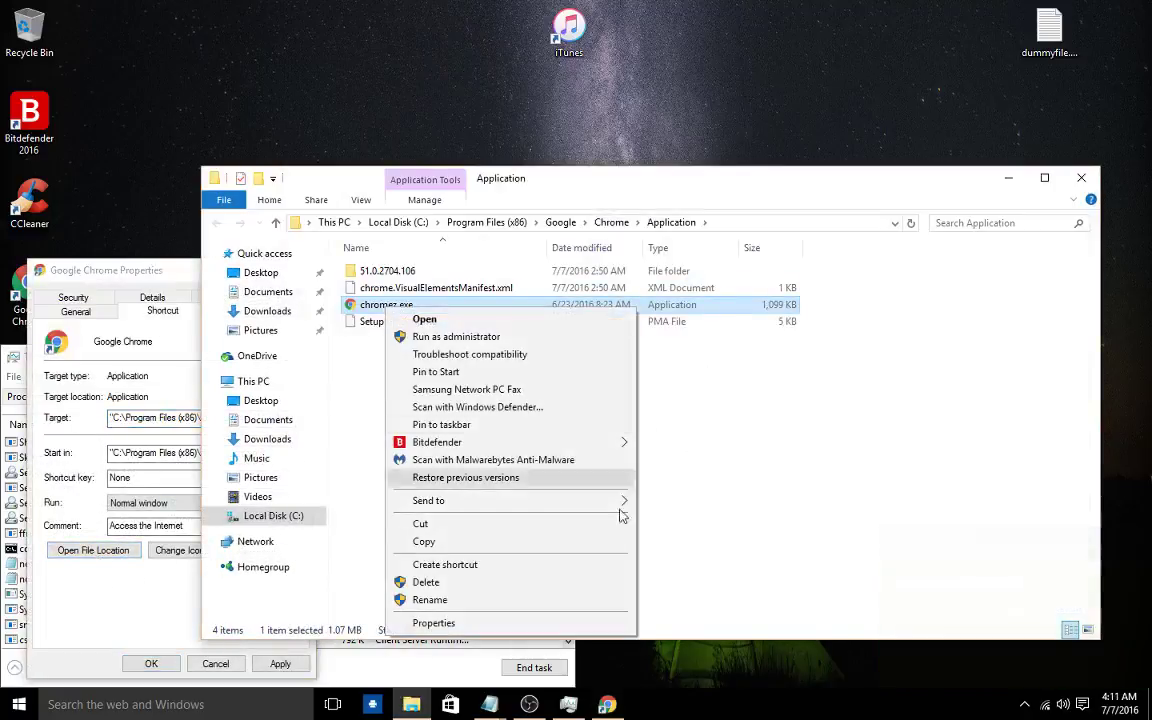
{"action": "left_click", "coordinate": [462, 599]}
{"action": "type", "text": "chromez"}
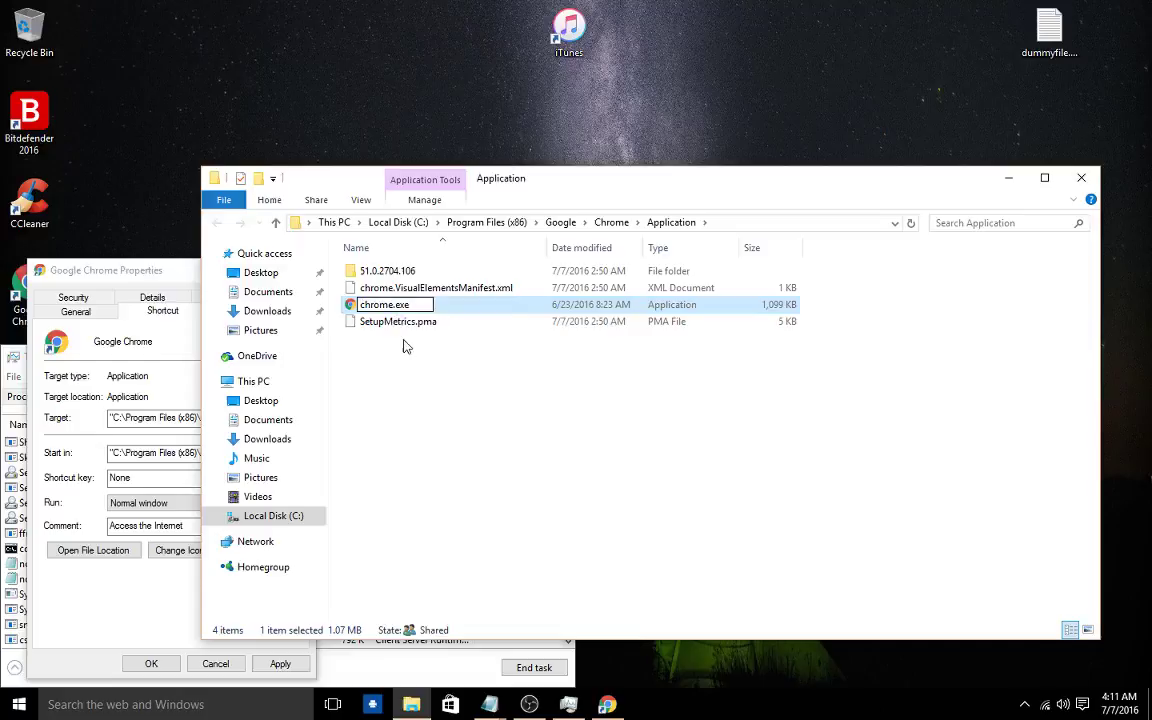
{"action": "key", "text": "Return"}
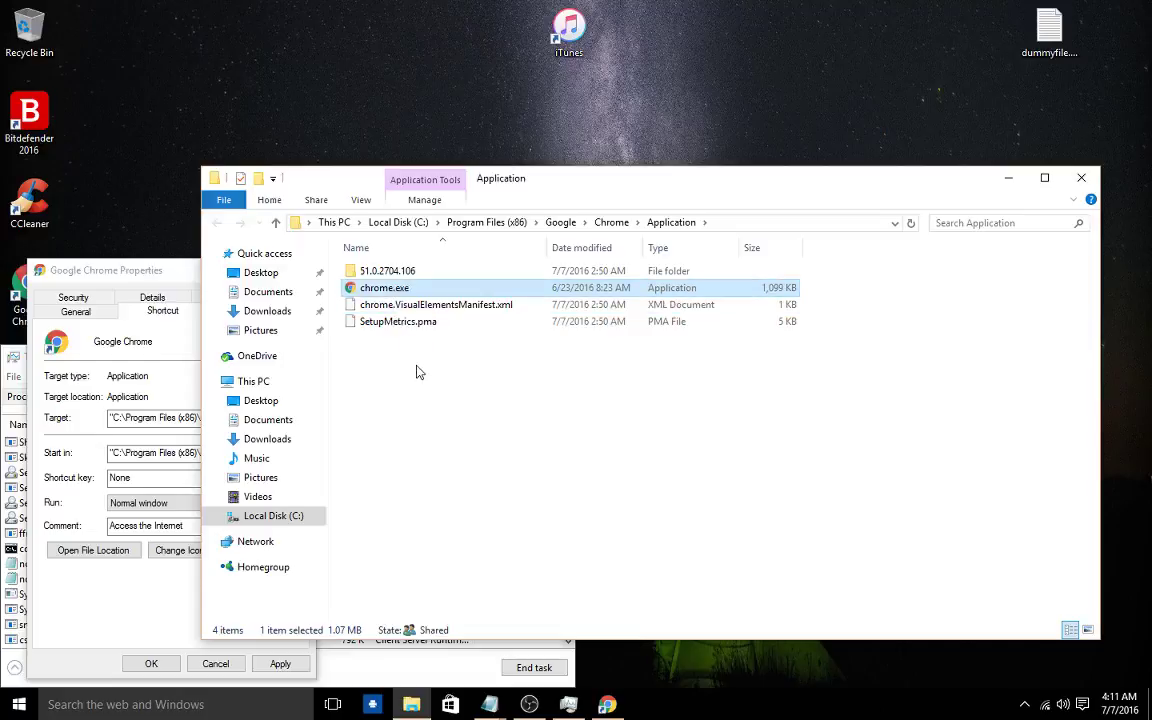
{"action": "left_click", "coordinate": [467, 338]}
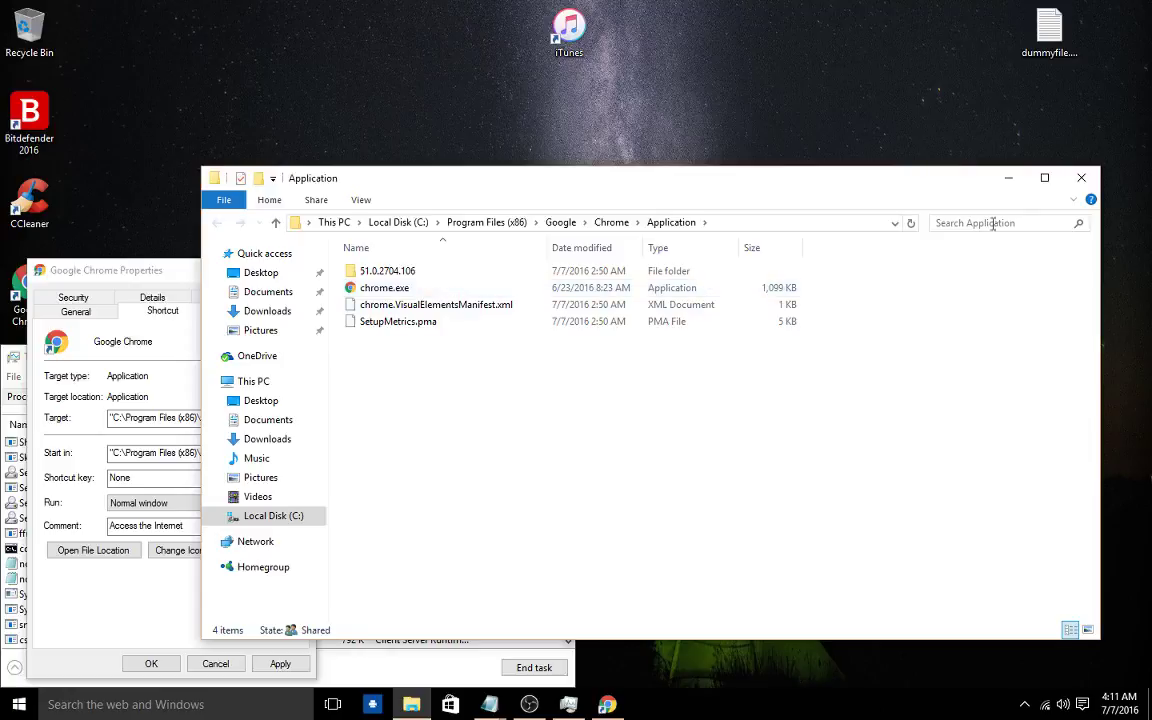
- Dismiss the folder and properties windows, launch Google Chrome to examine the Edge page that opens with it, and close both browsers
{"action": "left_click", "coordinate": [1082, 179]}
{"action": "left_click", "coordinate": [302, 269]}
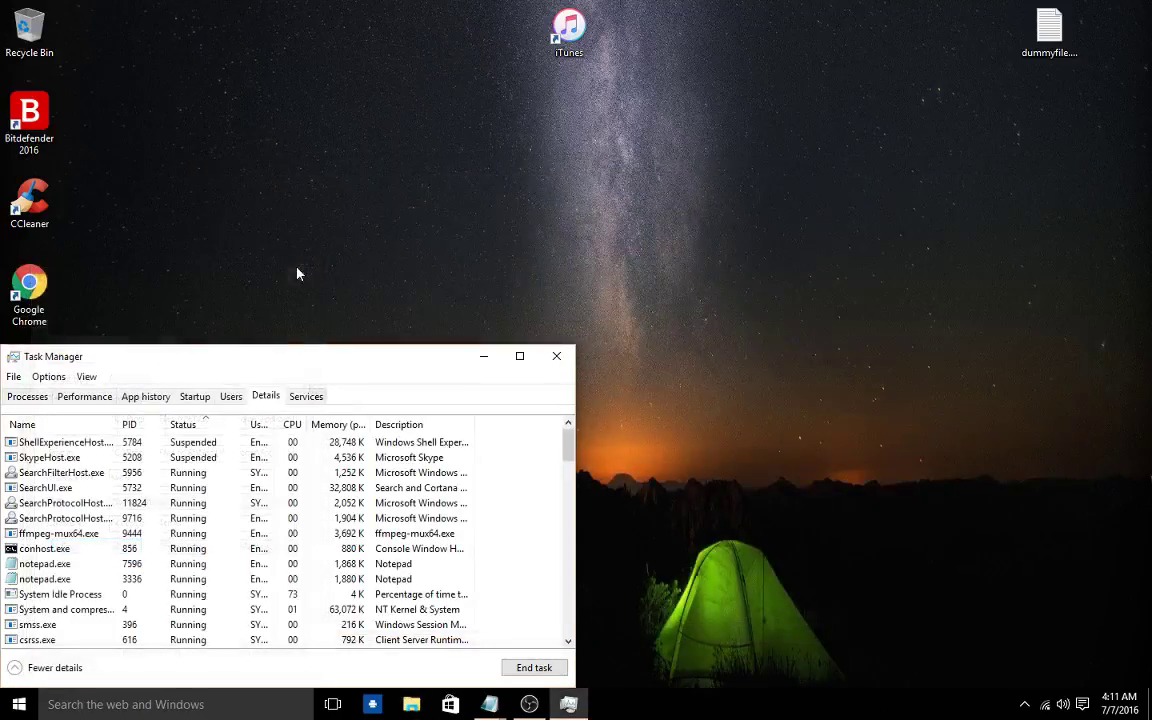
{"action": "double_click", "coordinate": [20, 287]}
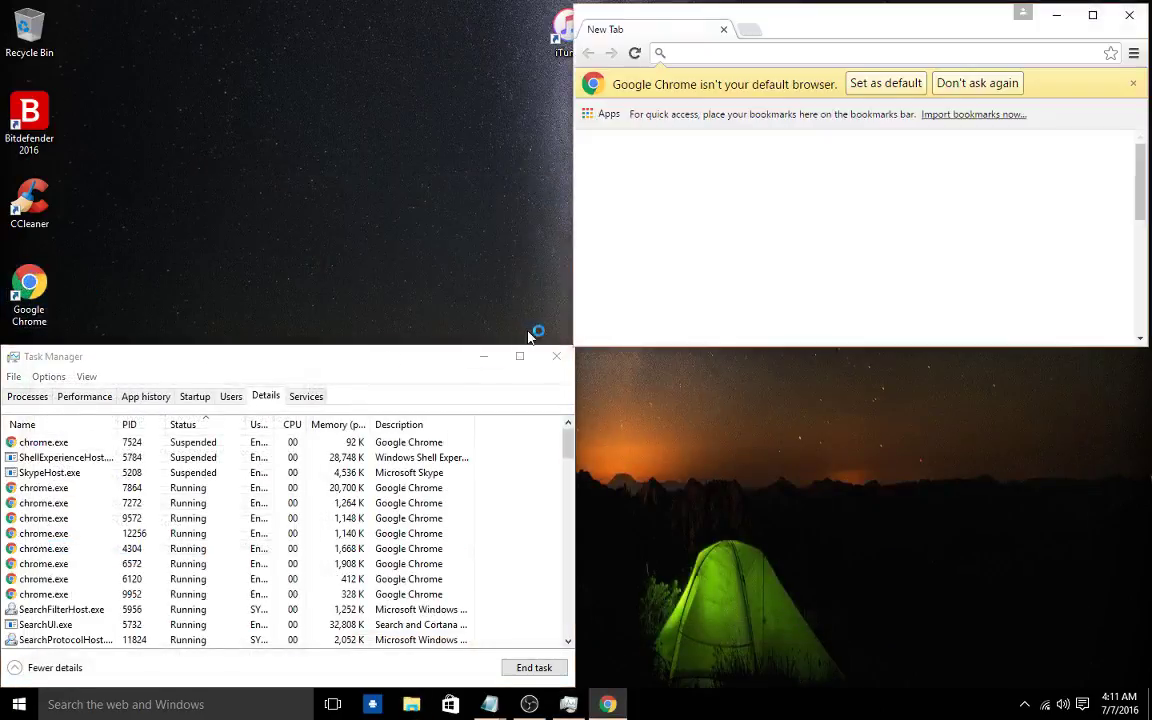
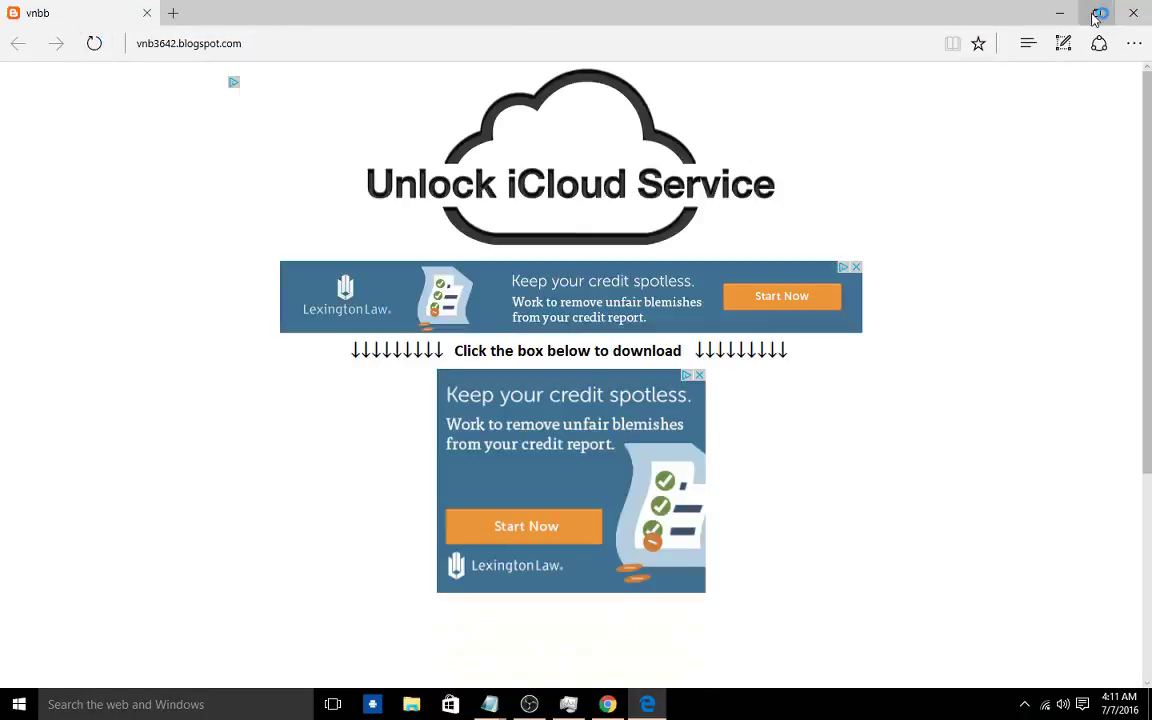
{"action": "left_click", "coordinate": [1097, 14]}
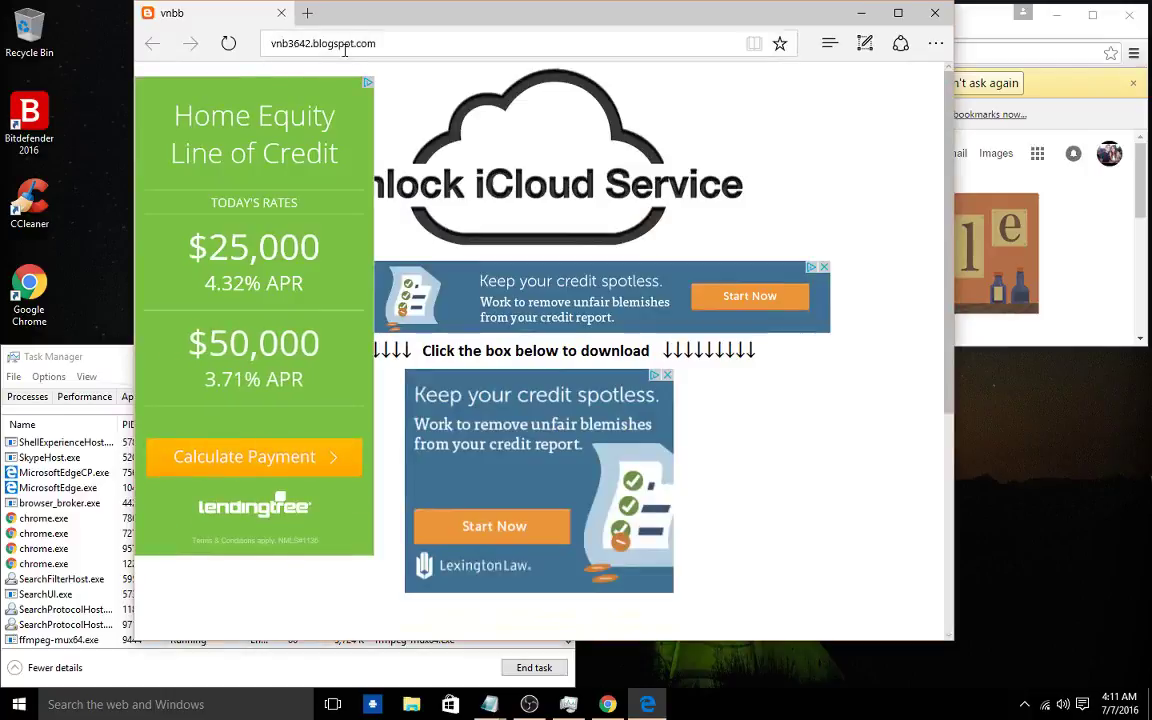
{"action": "left_click", "coordinate": [946, 16]}
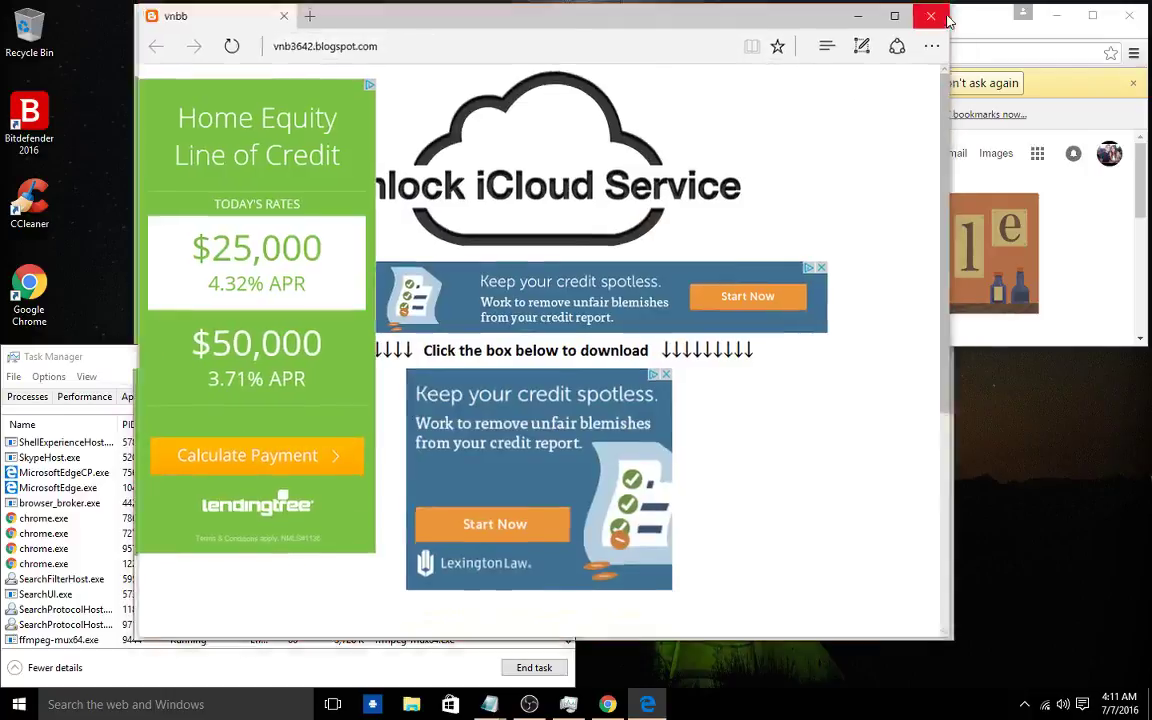
{"action": "left_click", "coordinate": [1129, 15]}
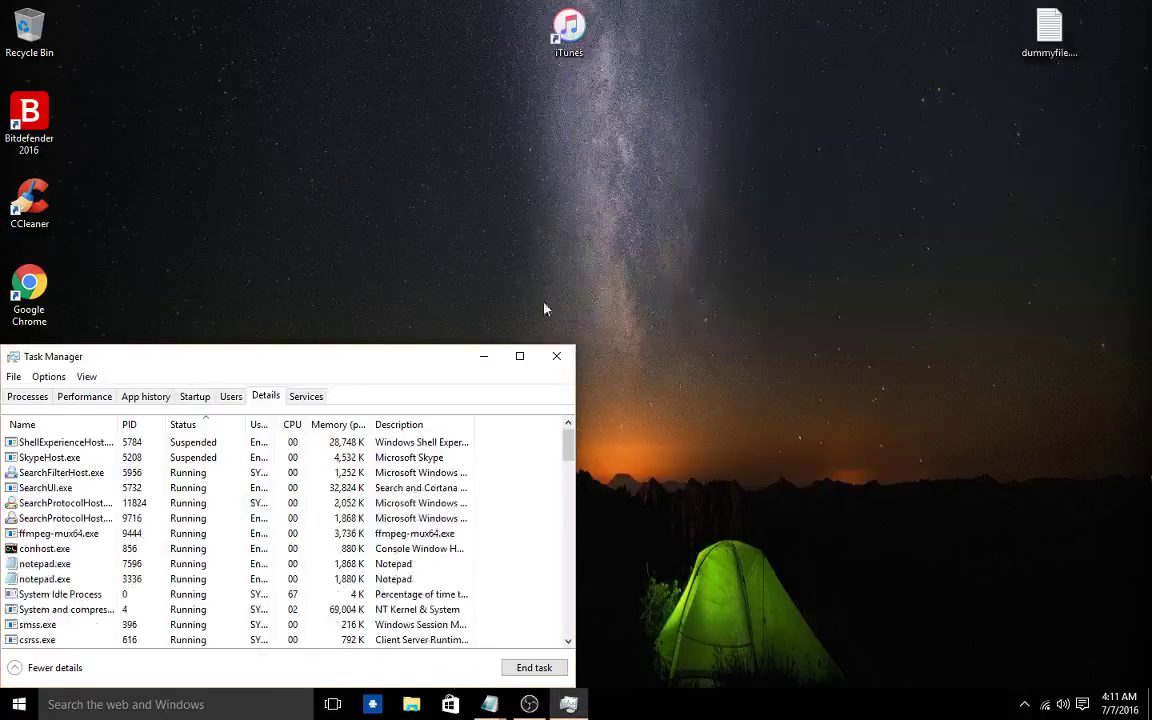
- Relaunch Google Chrome, inspect the full web address of the Edge page that opens, and close both browsers
{"action": "double_click", "coordinate": [28, 288]}
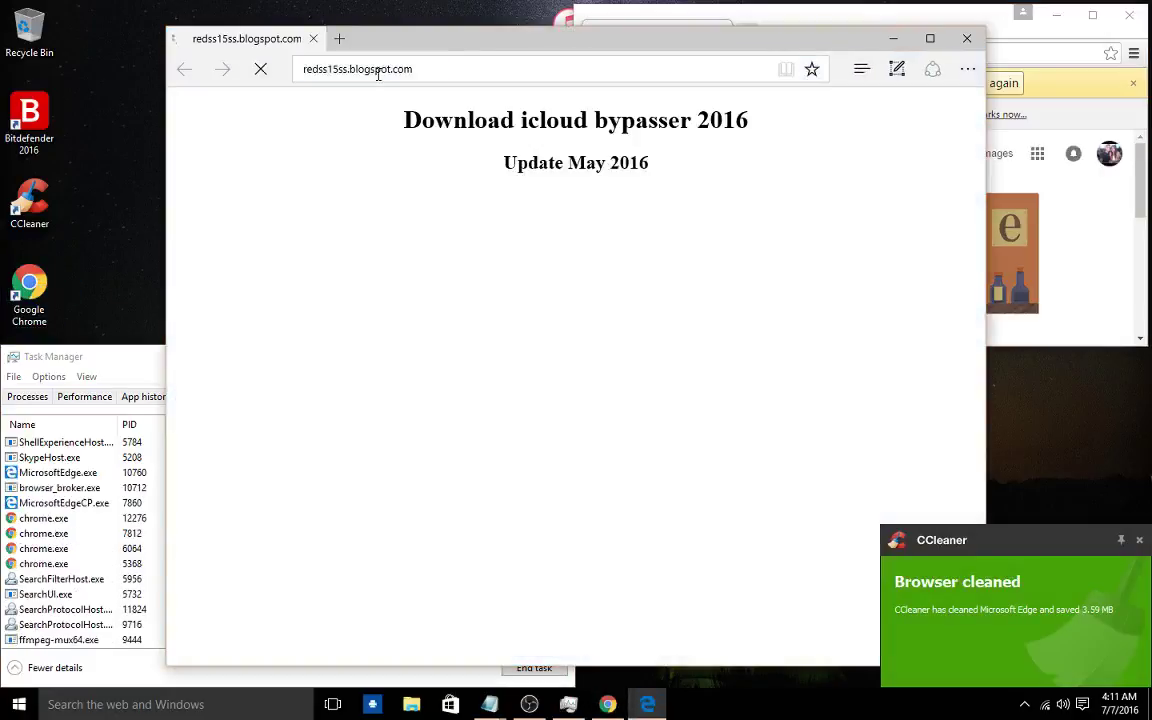
{"action": "left_click", "coordinate": [378, 72]}
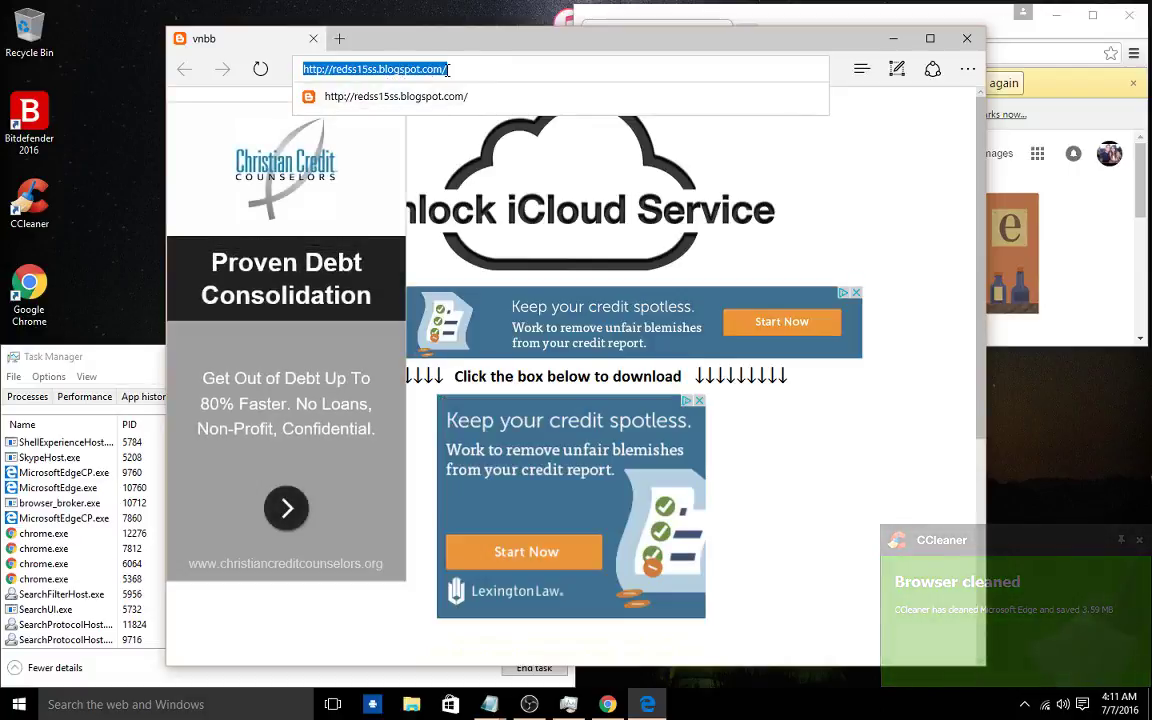
{"action": "left_click", "coordinate": [962, 39]}
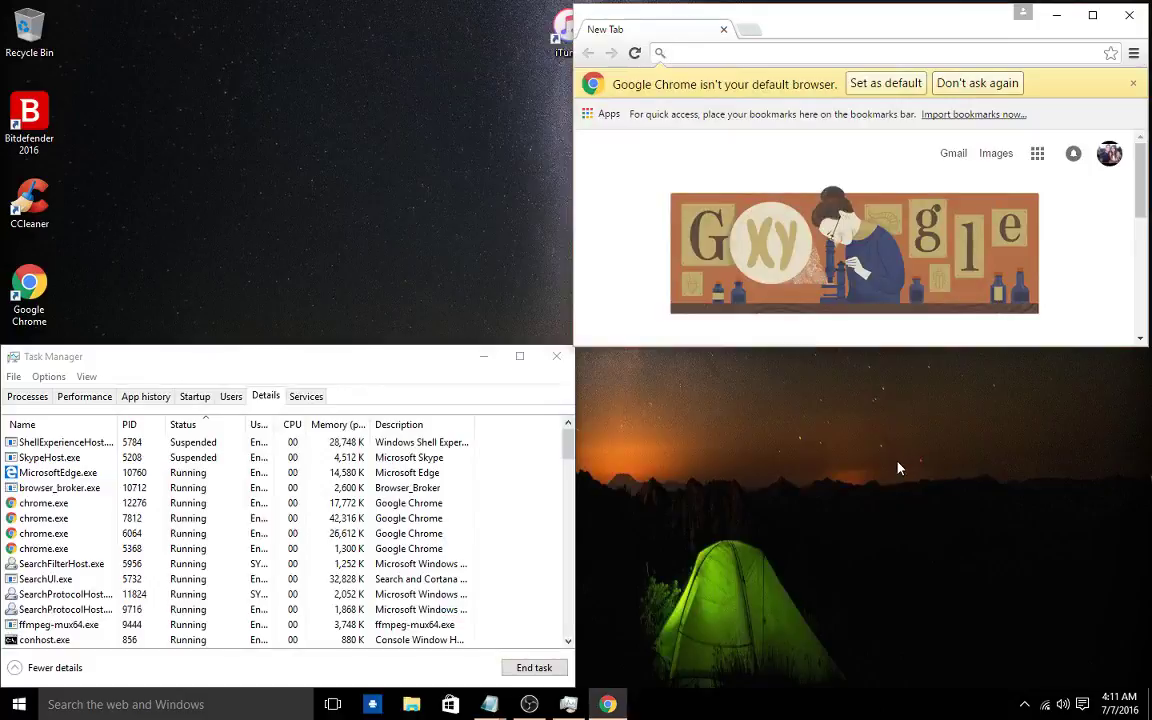
{"action": "left_click", "coordinate": [1134, 15]}
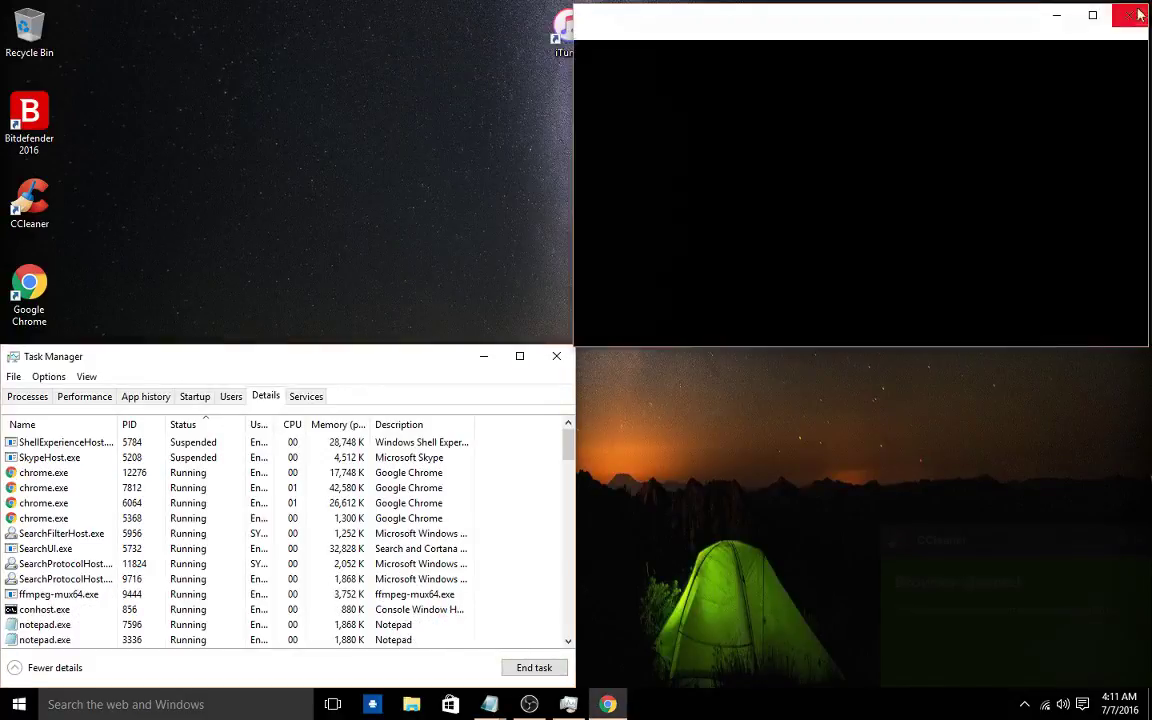
- Open the Google Chrome desktop shortcut's file location from its properties
{"action": "left_click", "coordinate": [29, 290]}
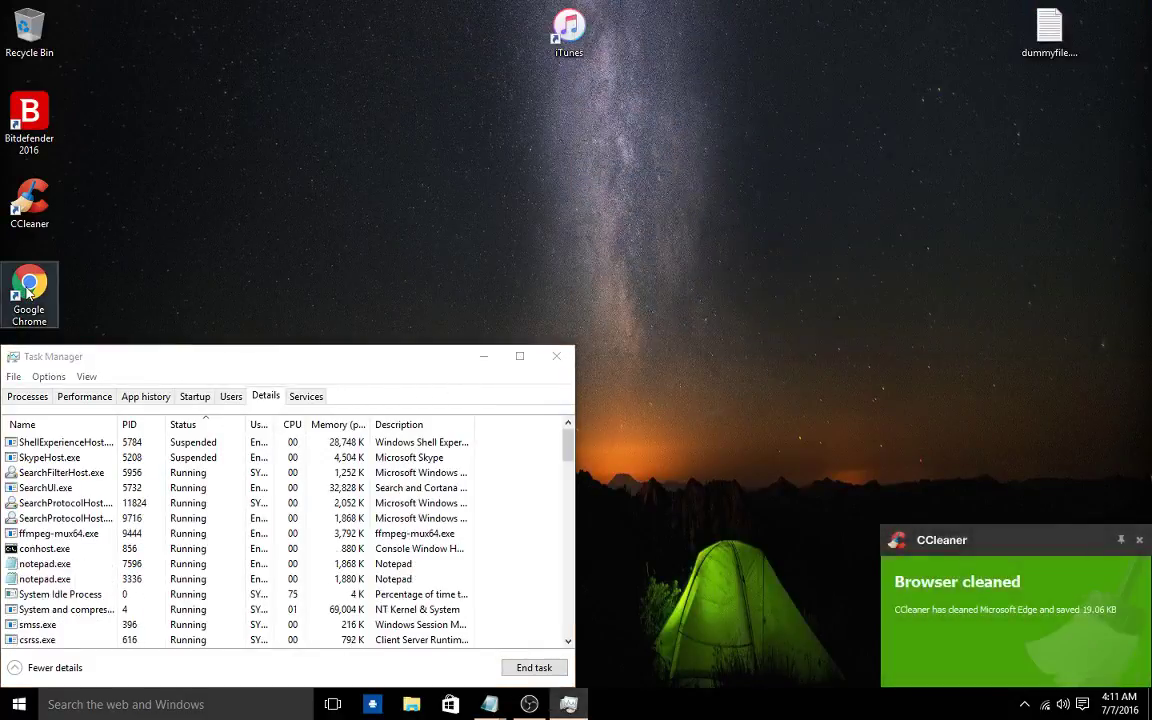
{"action": "right_click", "coordinate": [29, 290]}
{"action": "left_click", "coordinate": [137, 626]}
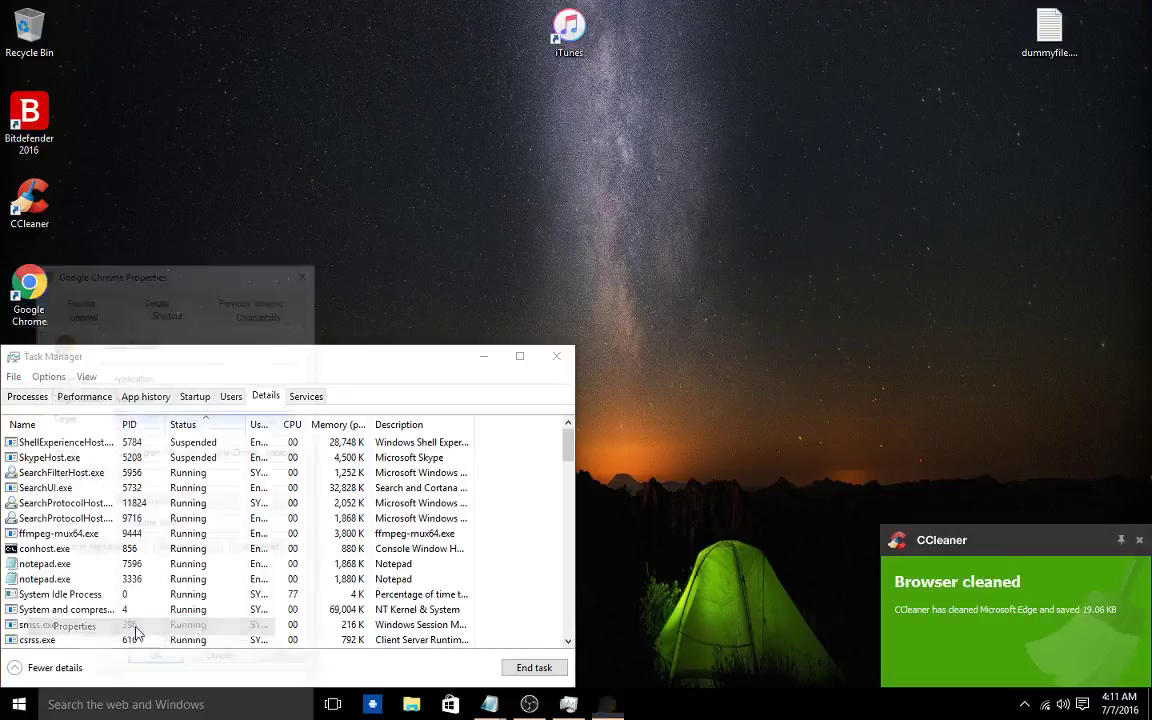
{"action": "left_click", "coordinate": [106, 556]}
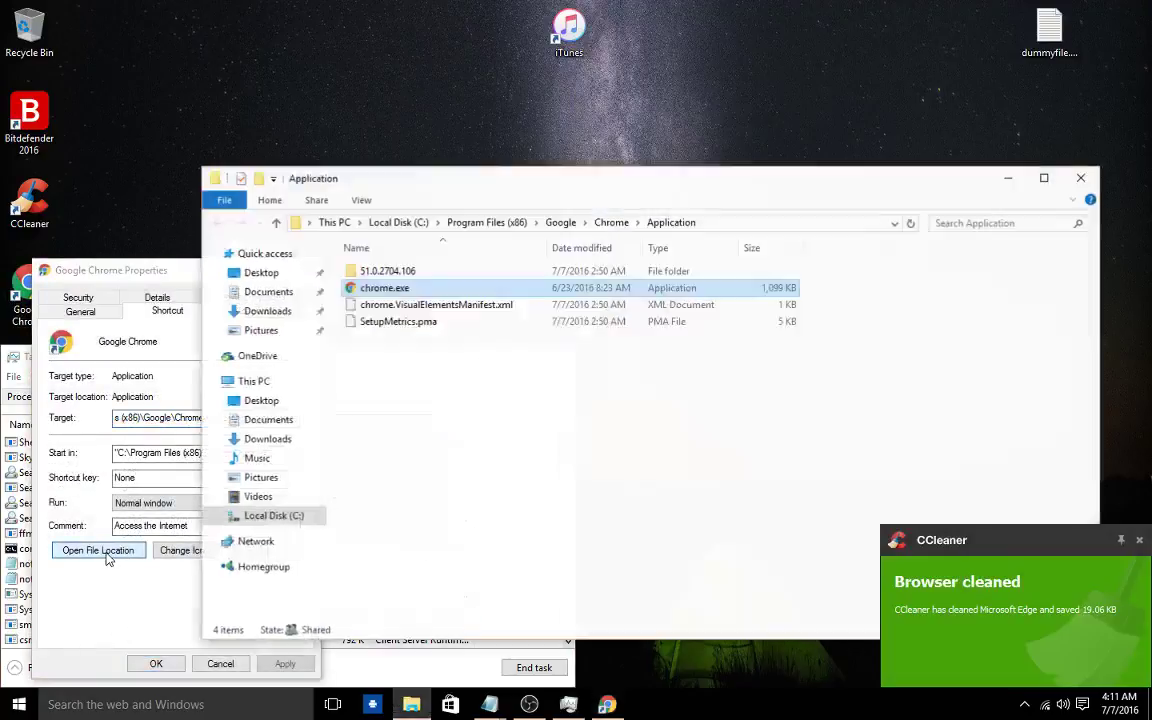
- Rename chrome.exe in the Chrome Application folder to chromez.exe
{"action": "right_click", "coordinate": [386, 287]}
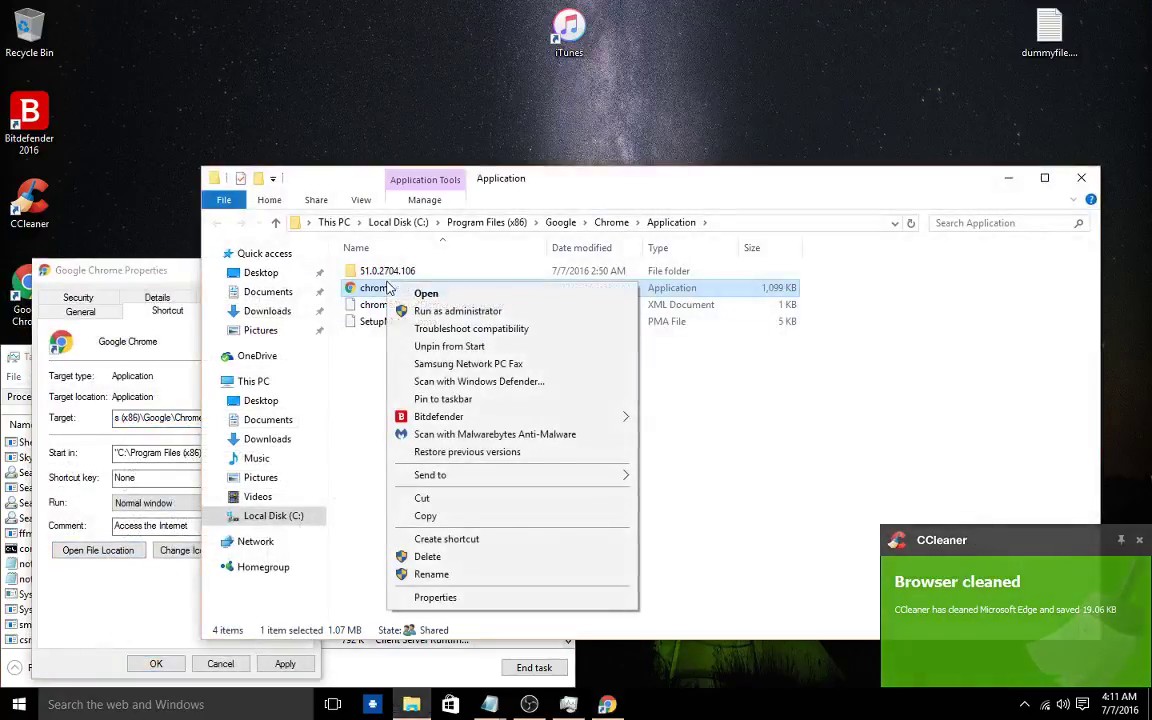
{"action": "left_click", "coordinate": [517, 577]}
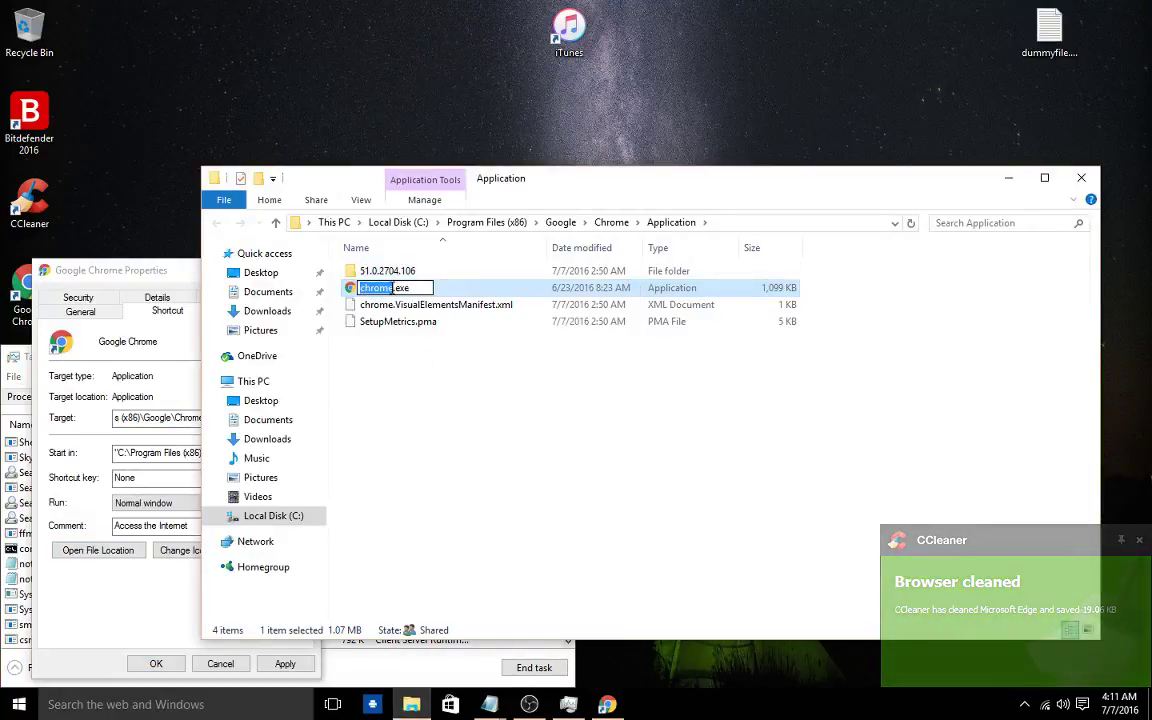
{"action": "type", "text": "chrome2"}
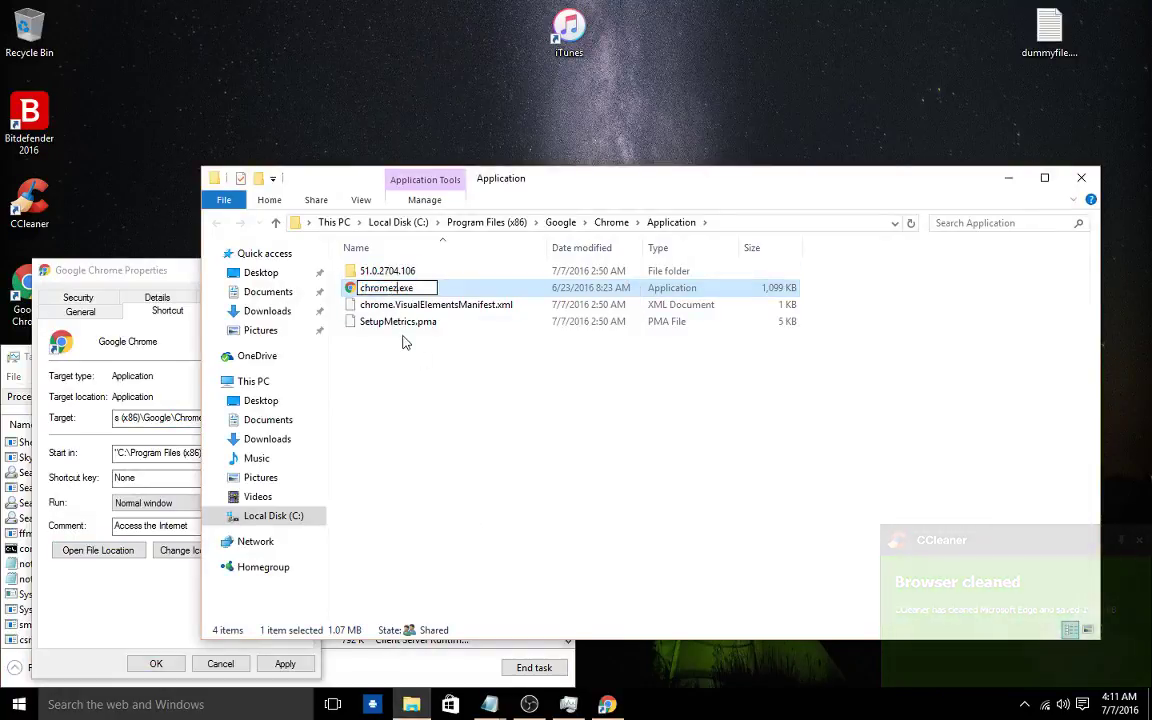
{"action": "key", "text": "Return"}
{"action": "left_click", "coordinate": [496, 450]}
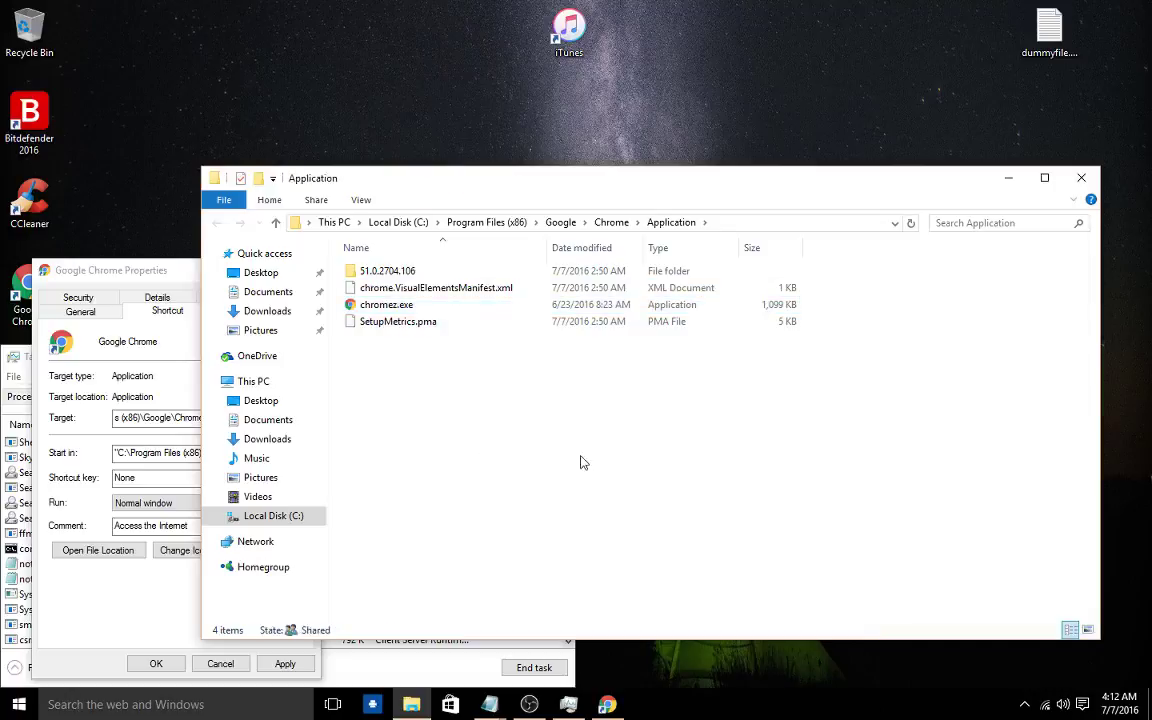
{"action": "left_click", "coordinate": [28, 288]}
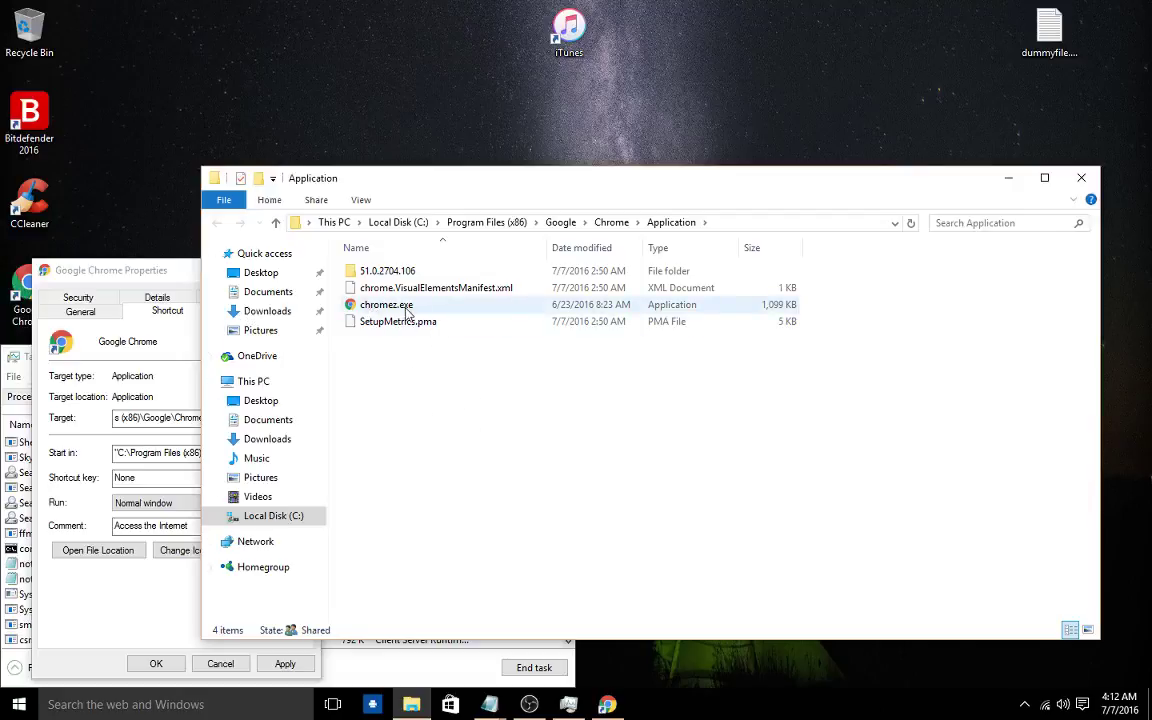
{"action": "mouse_move", "coordinate": [420, 313]}
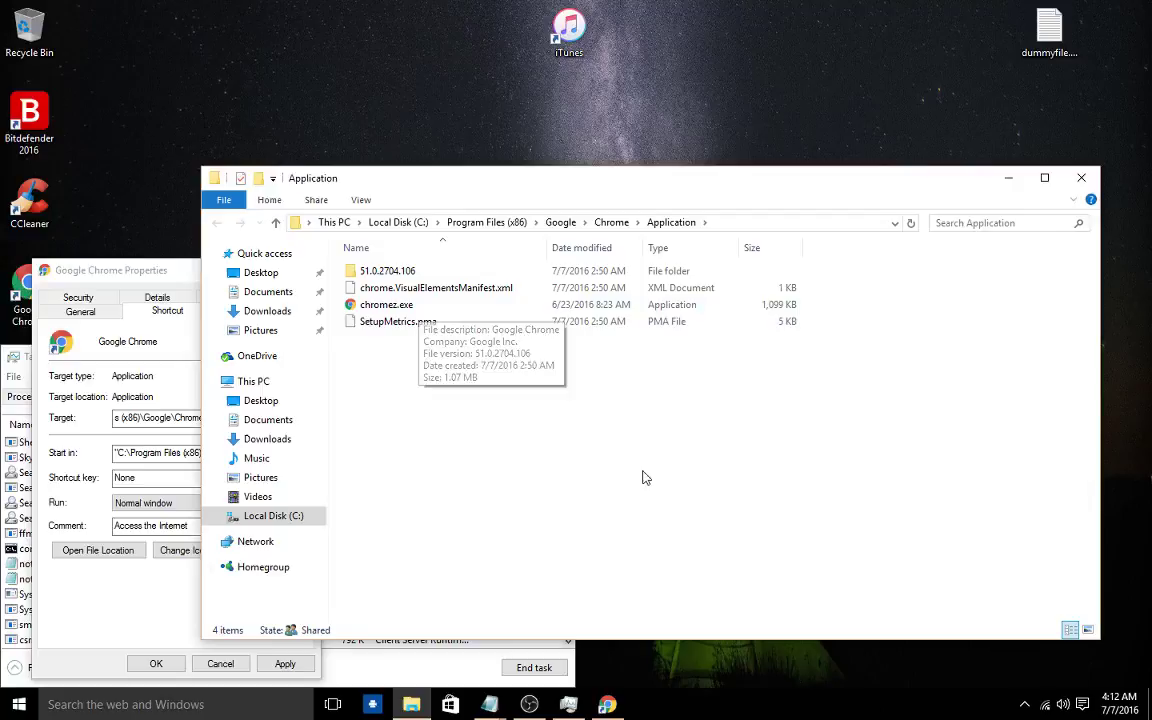
- Dismiss the folder and properties windows, then launch the renamed Google Chrome to check whether Edge opens with it, and close Chrome
{"action": "left_click", "coordinate": [1081, 177]}
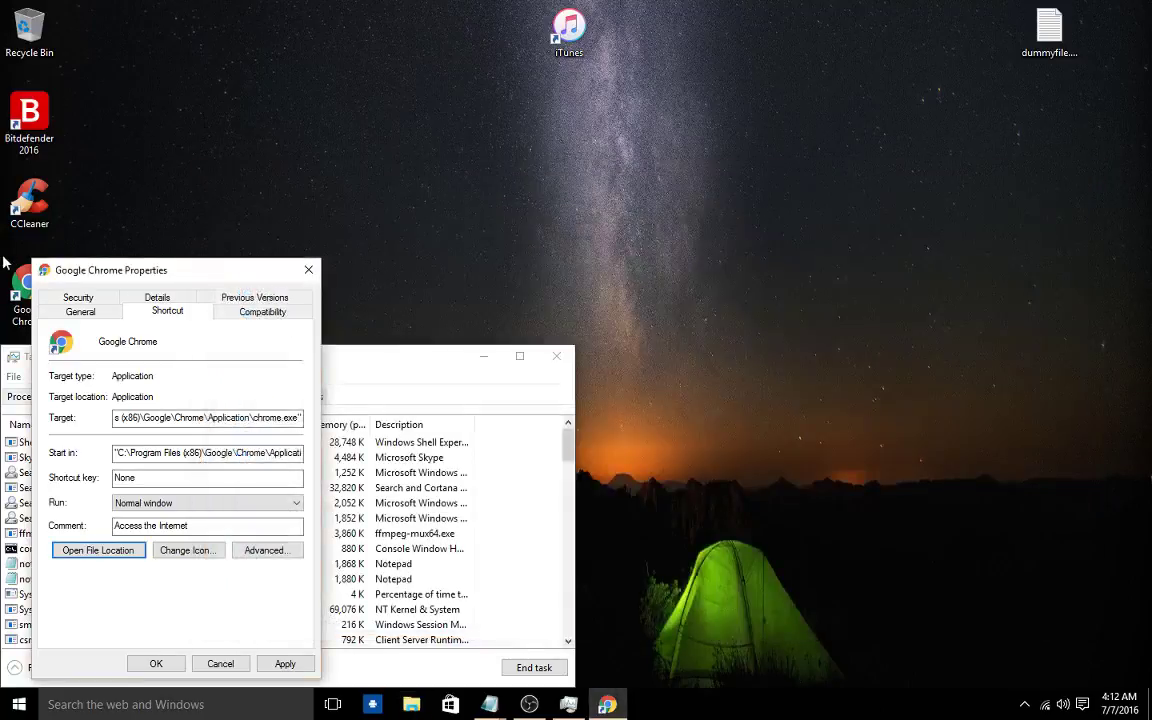
{"action": "left_click", "coordinate": [308, 270]}
{"action": "double_click", "coordinate": [31, 287]}
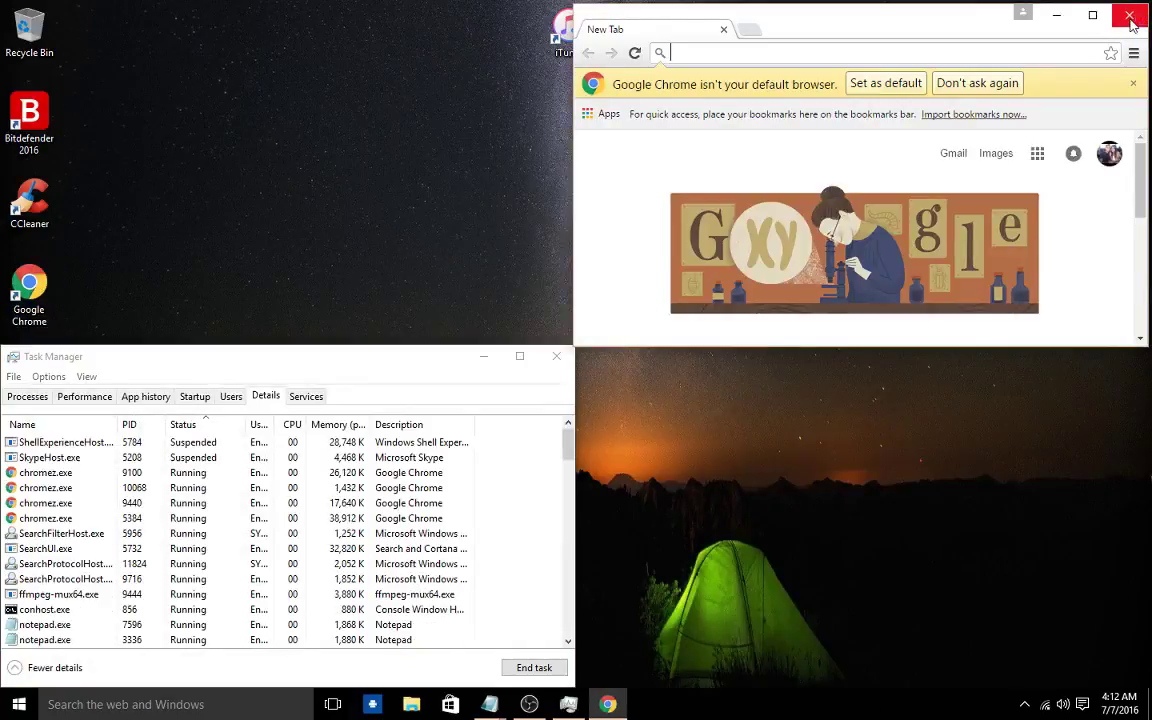
{"action": "left_click", "coordinate": [1130, 24]}
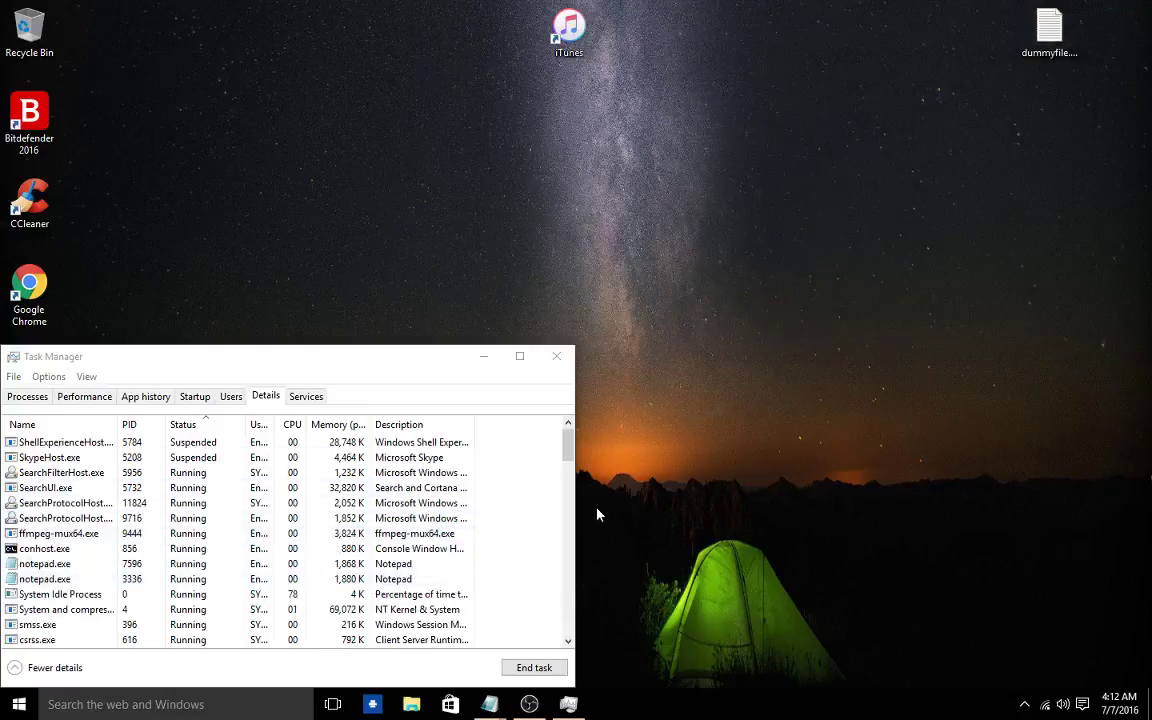
- Open dummyfile.txt from the desktop and highlight its wording about the Virus/Malware focusing only on "chrome.exe"
{"action": "double_click", "coordinate": [1049, 30]}
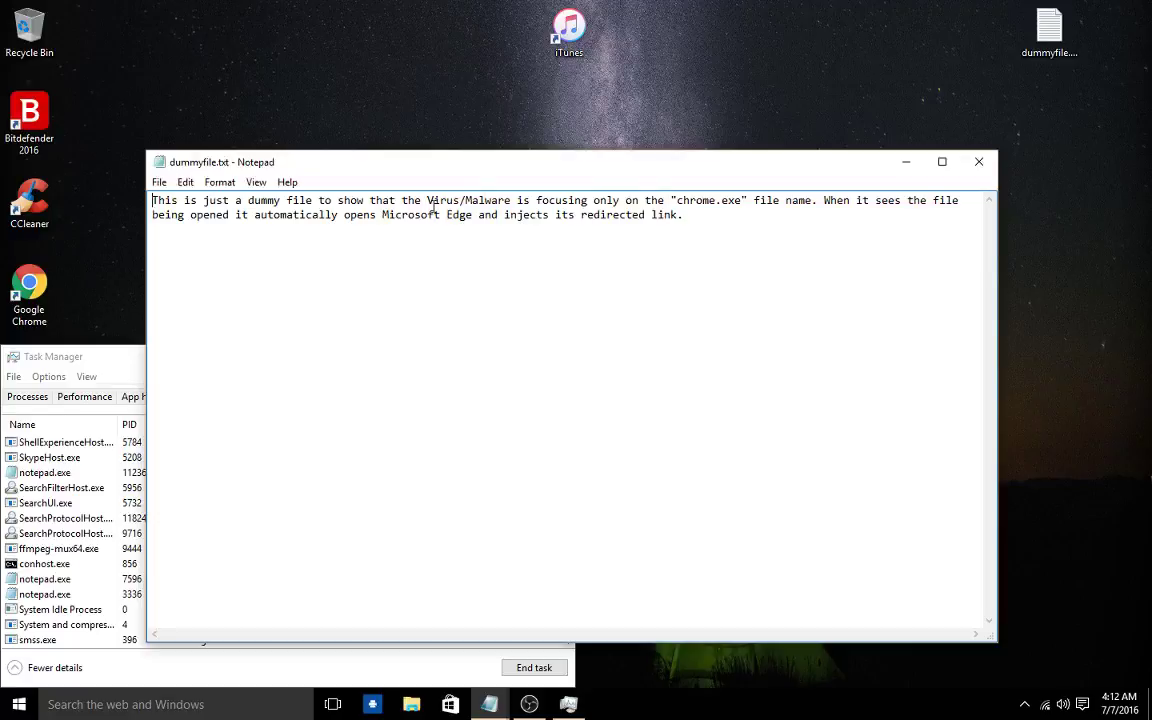
{"action": "left_click_drag", "start_coordinate": [365, 200], "coordinate": [520, 202]}
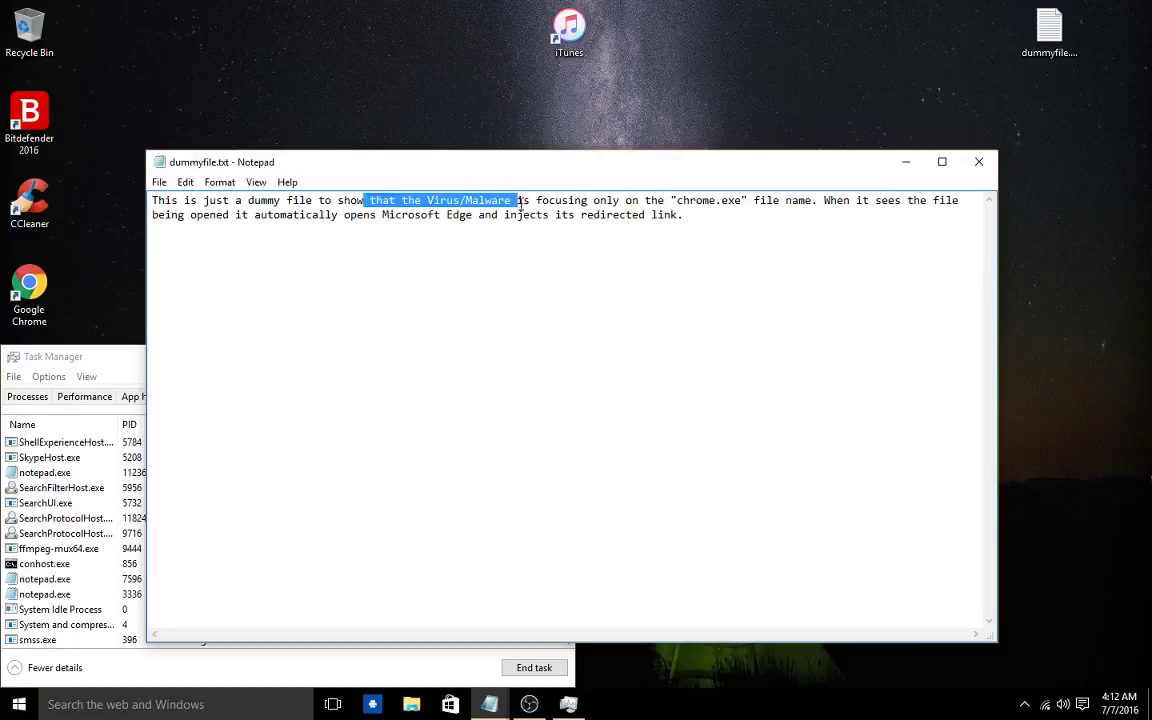
{"action": "double_click", "coordinate": [607, 200]}
{"action": "left_click_drag", "start_coordinate": [676, 200], "coordinate": [741, 202]}
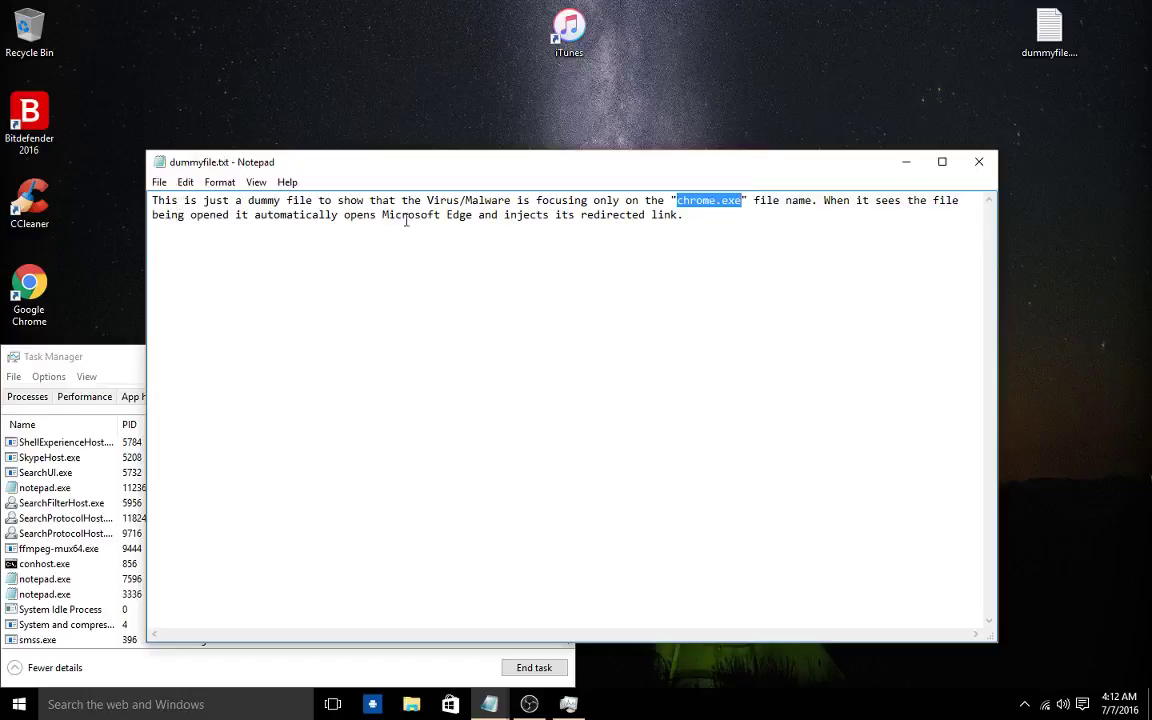
- Highlight "Microsoft Edge" and "injects its redirected link." in the second line of the note
{"action": "left_click_drag", "start_coordinate": [380, 215], "coordinate": [472, 215]}
{"action": "left_click", "coordinate": [512, 270]}
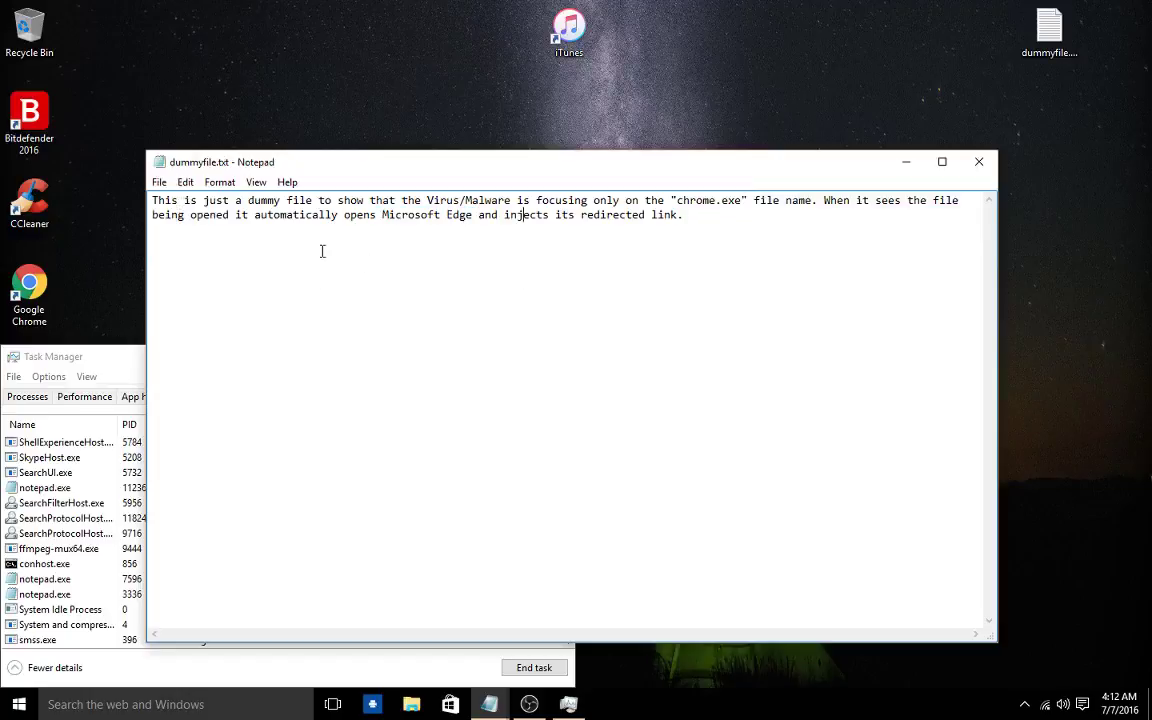
{"action": "left_click_drag", "start_coordinate": [381, 215], "coordinate": [474, 218]}
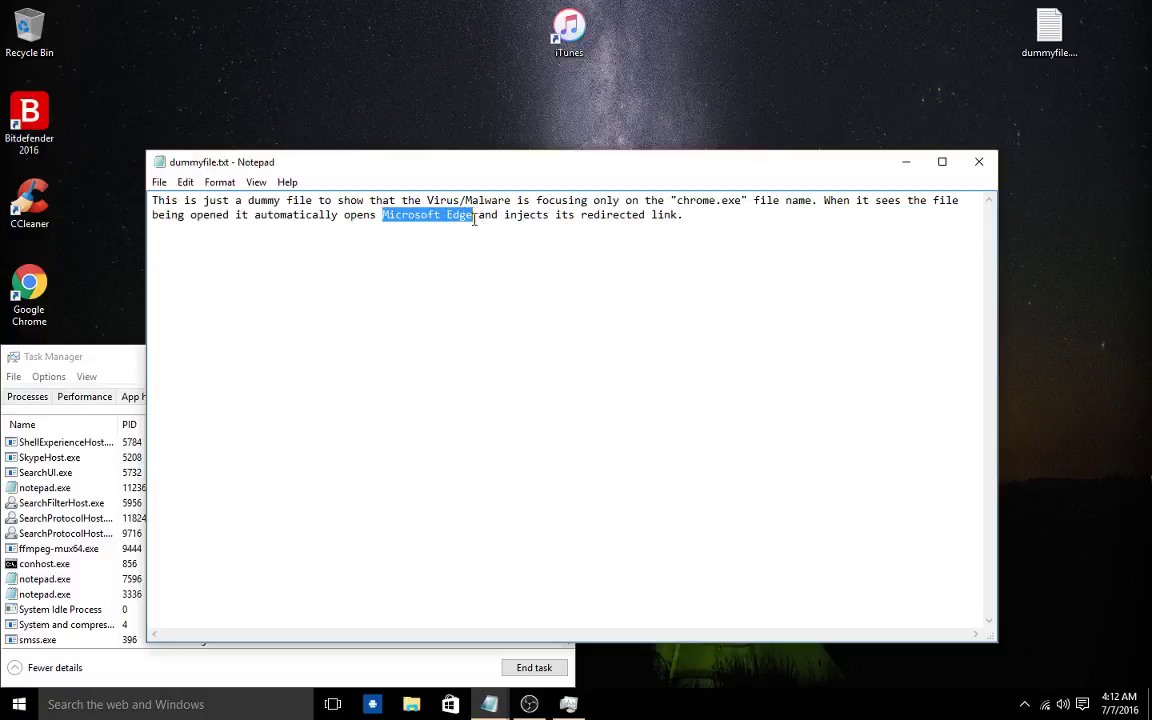
{"action": "left_click", "coordinate": [493, 283]}
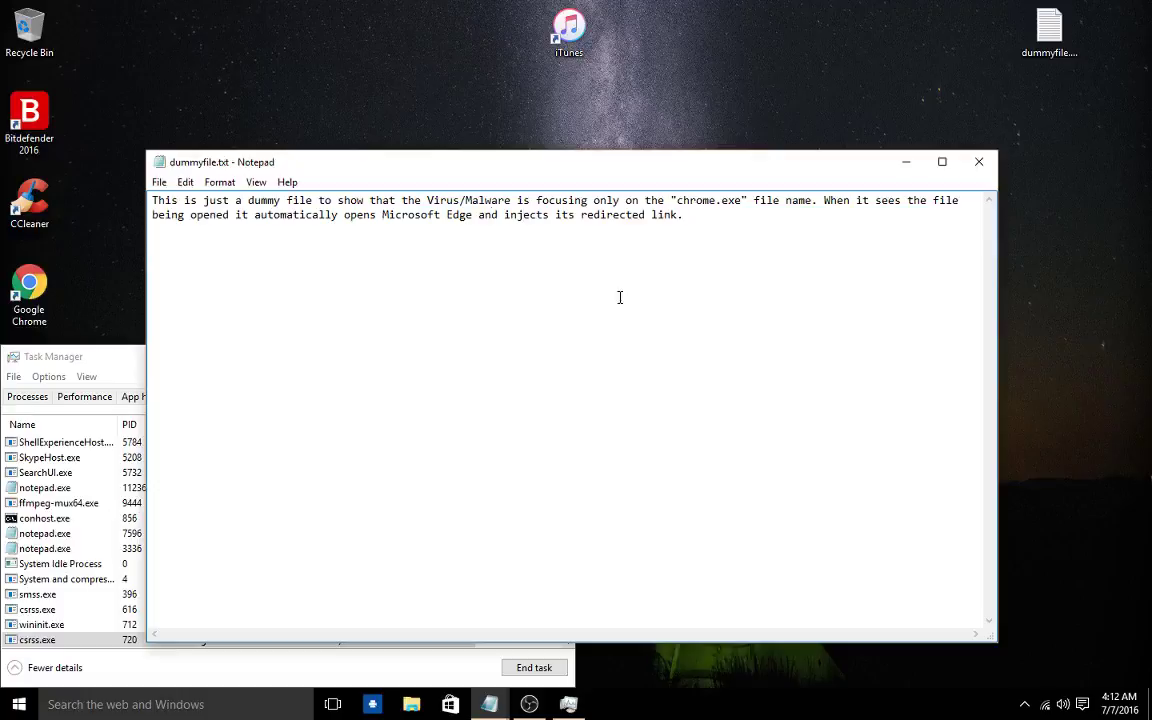
{"action": "key", "text": "Right"}
{"action": "key", "text": "Right"}
{"action": "key", "text": "Right"}
{"action": "key", "text": "Right"}
{"action": "key", "text": "Right"}
{"action": "key", "text": "Right"}
{"action": "key", "text": "Right"}
{"action": "left_click_drag", "start_coordinate": [505, 217], "coordinate": [686, 220]}
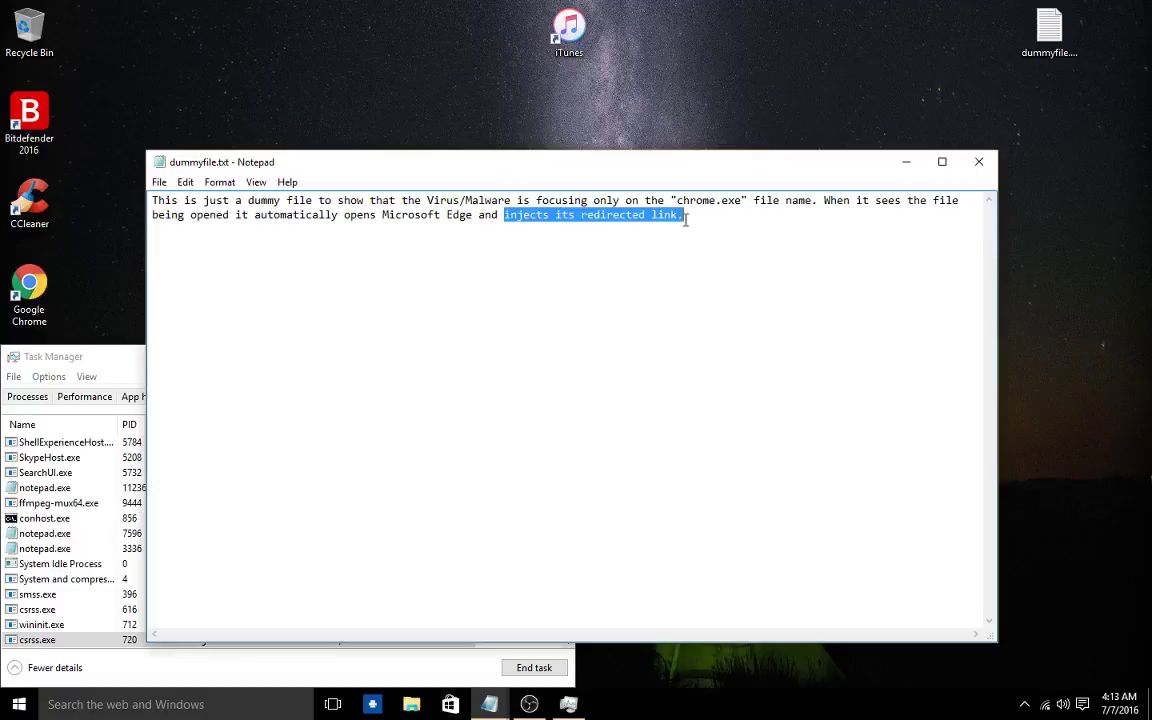
{"action": "left_click", "coordinate": [710, 313]}
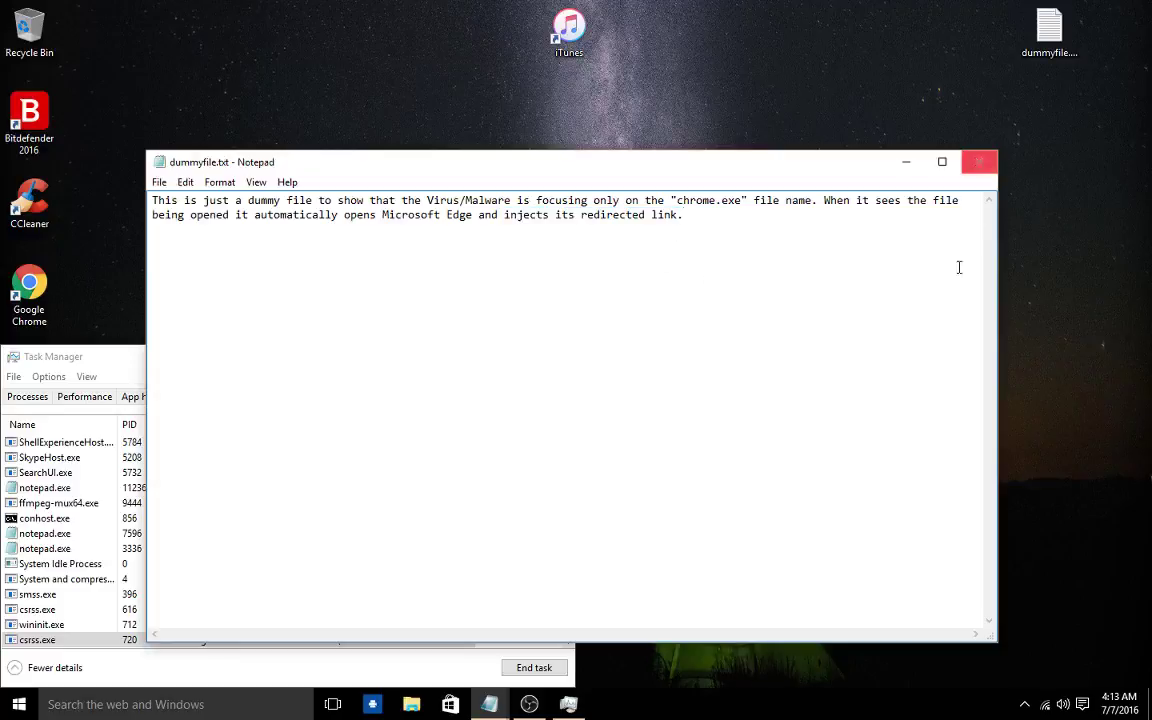
{"action": "type", "text": "http://redss15ss.blogspot.com/"}
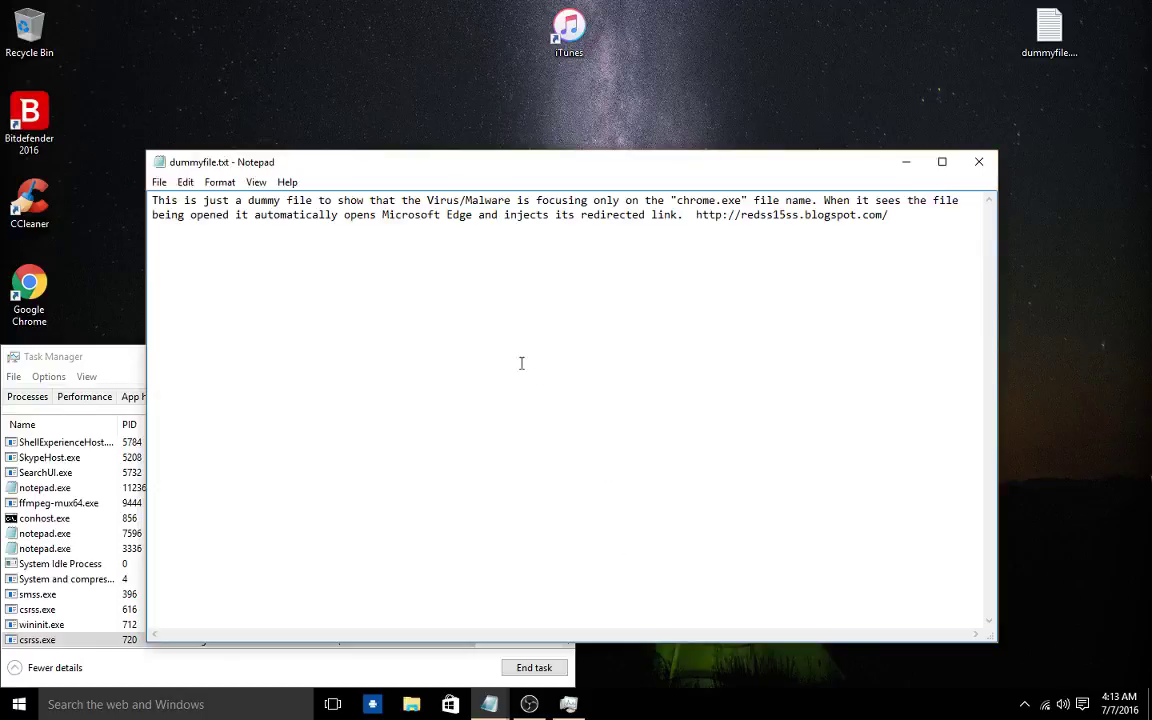
{"action": "left_click", "coordinate": [834, 293]}
- Try to close dummyfile.txt, cancel the save prompt to keep it open, and minimize its window
{"action": "left_click", "coordinate": [979, 163]}
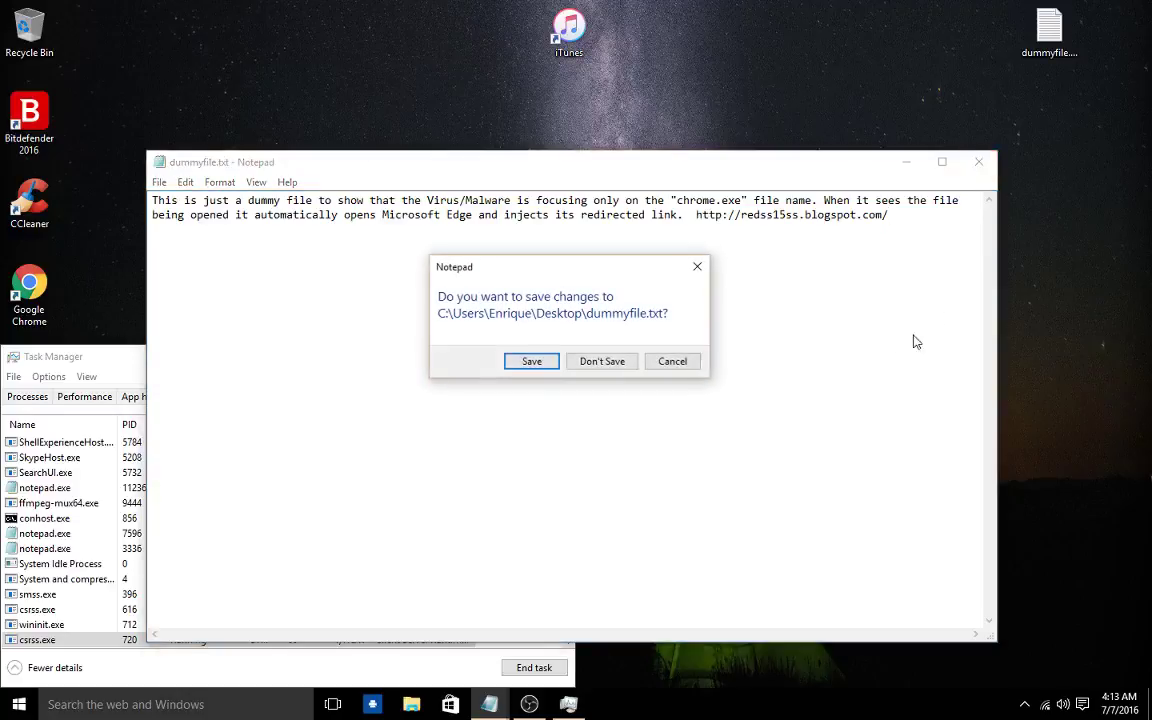
{"action": "left_click", "coordinate": [690, 364]}
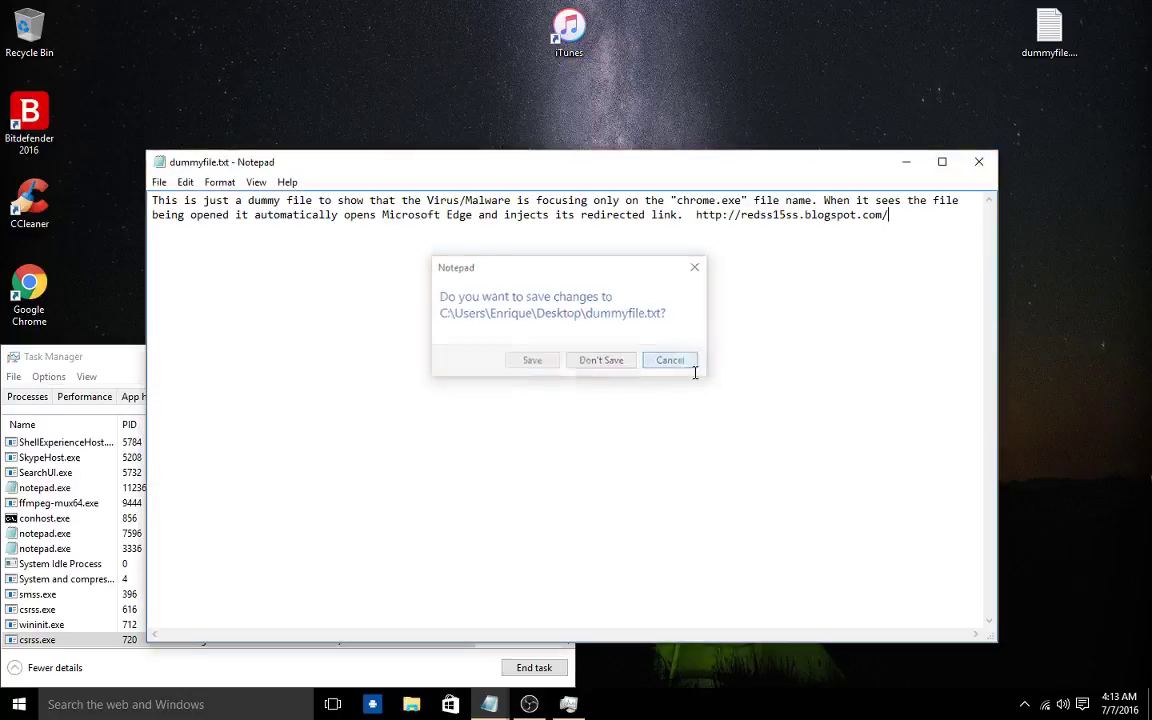
{"action": "left_click", "coordinate": [905, 162]}
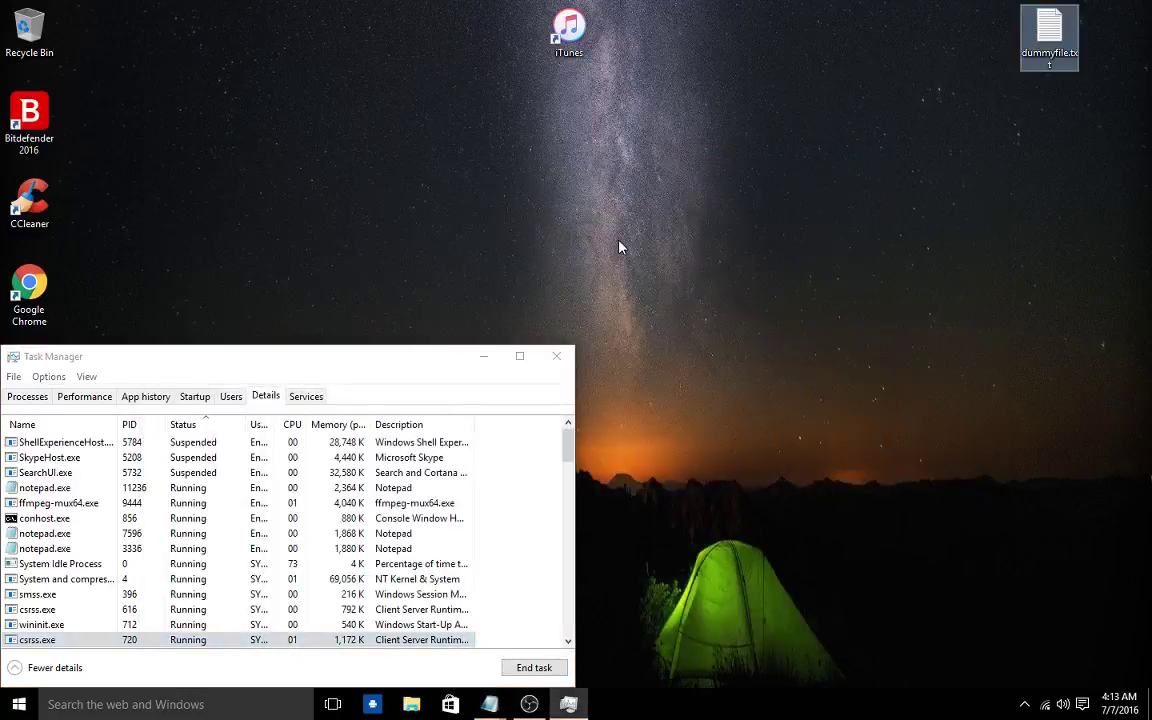